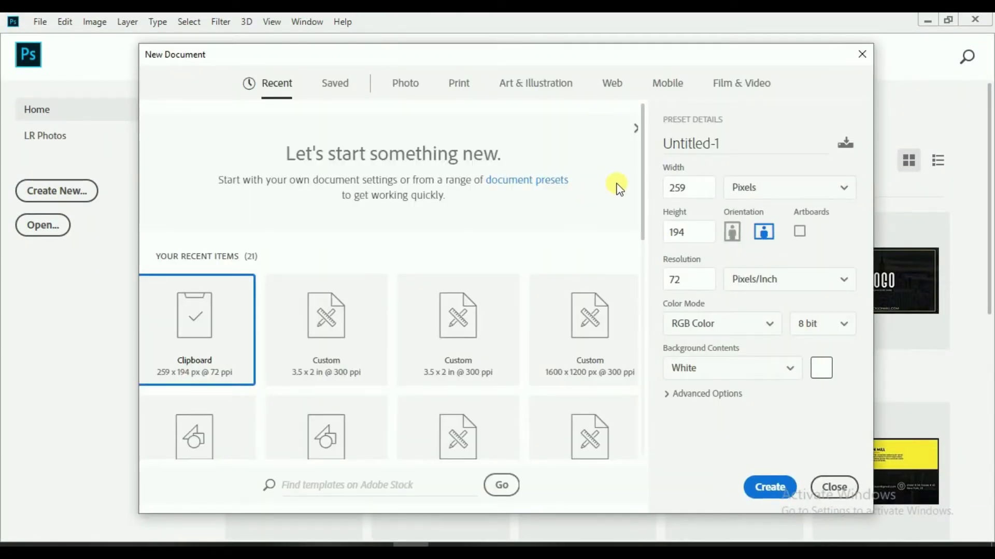
Create a white 3.5 × 2 inch document at 300 ppi in CMYK Color mode
left_click(743, 187)
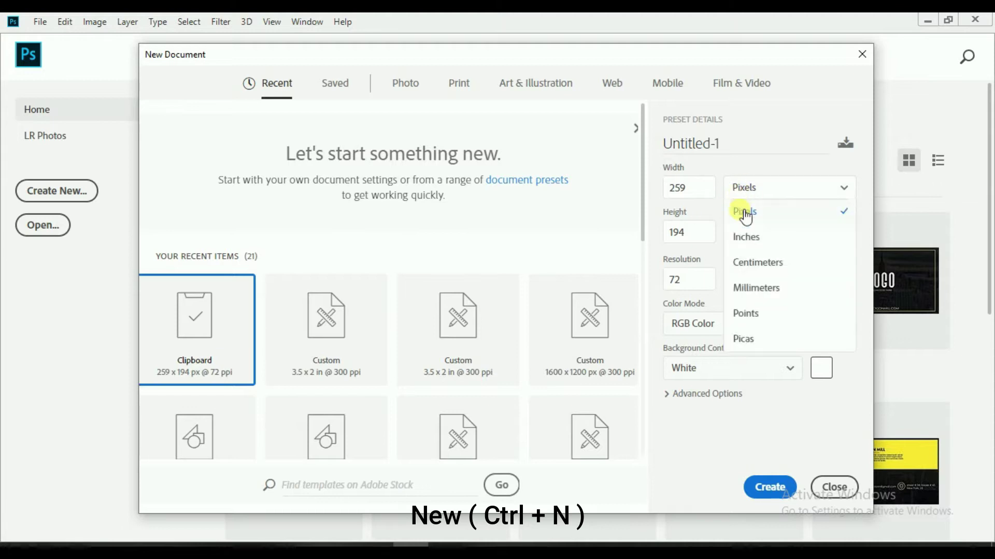
left_click(742, 237)
left_click_drag(697, 188, 654, 196)
type("3")
left_click_drag(693, 241, 645, 239)
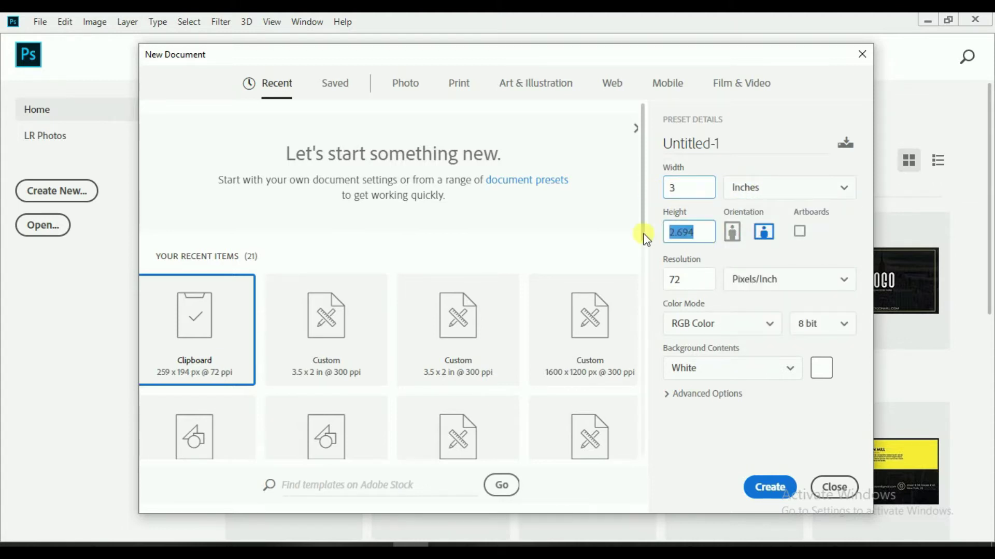
type("2")
left_click(687, 191)
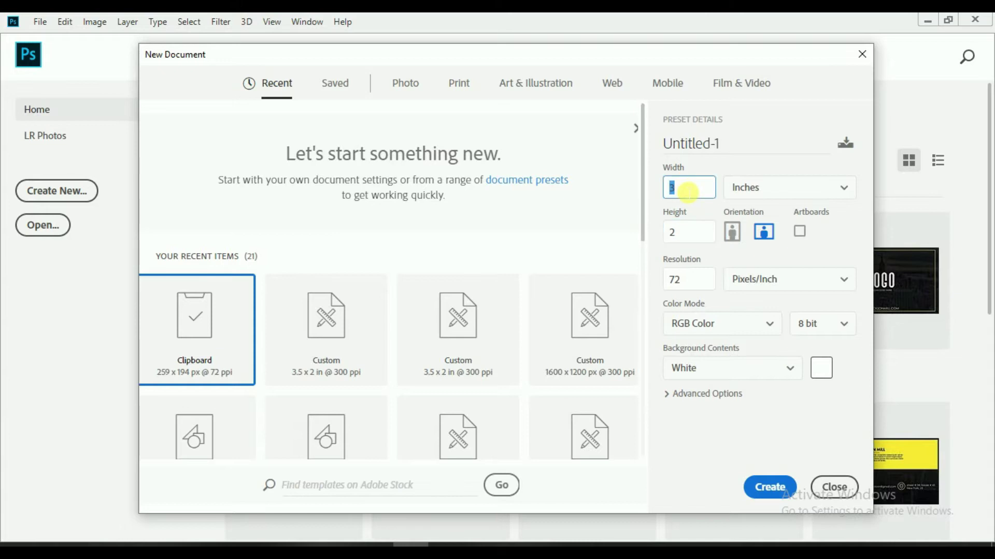
type(".5")
double_click(697, 280)
type("00")
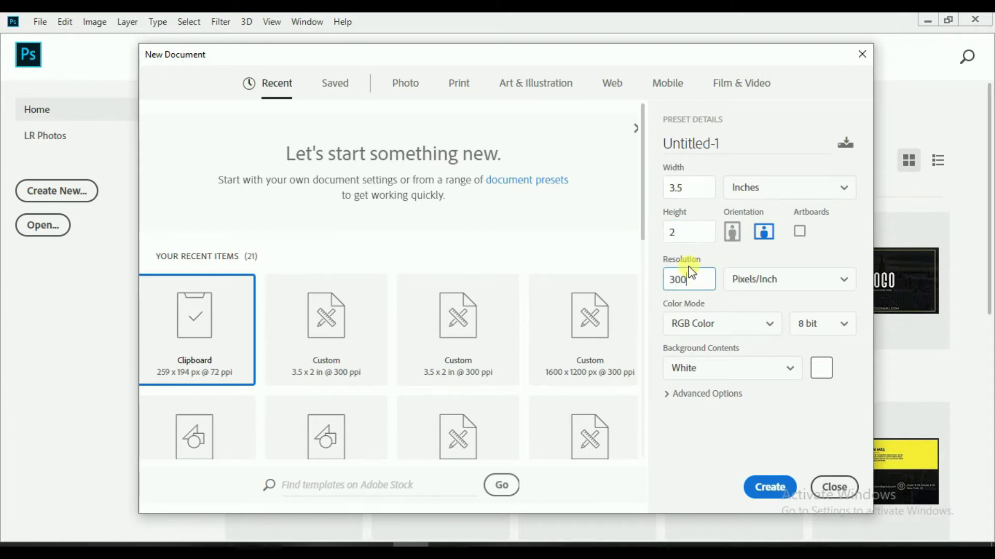
left_click(692, 323)
left_click(699, 425)
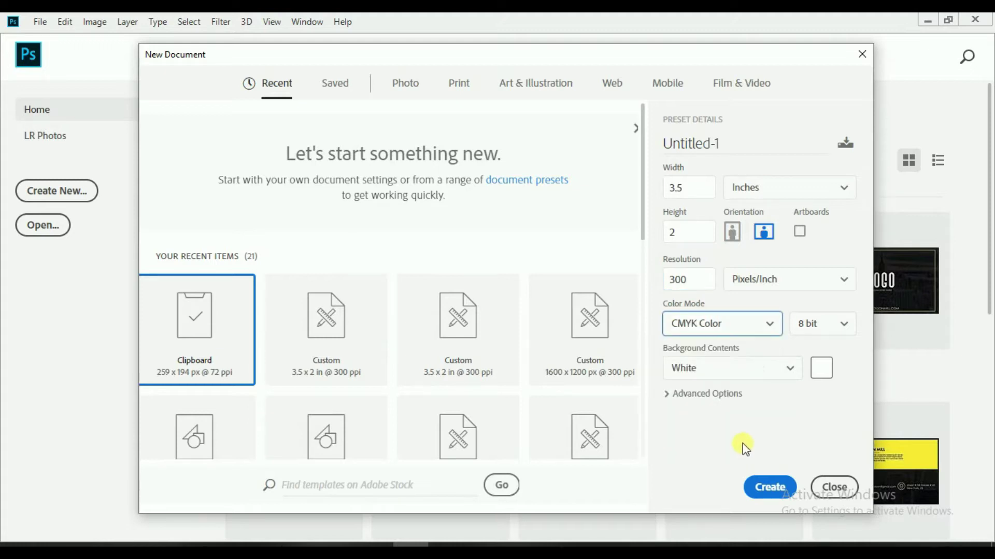
left_click(767, 485)
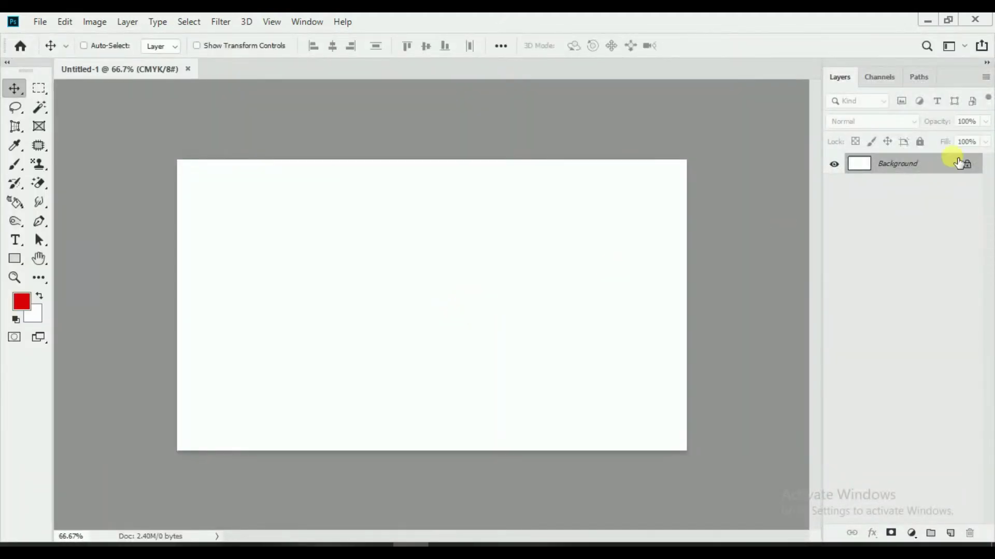
Unlock the Background layer and select the standard Brush Tool
left_click(967, 166)
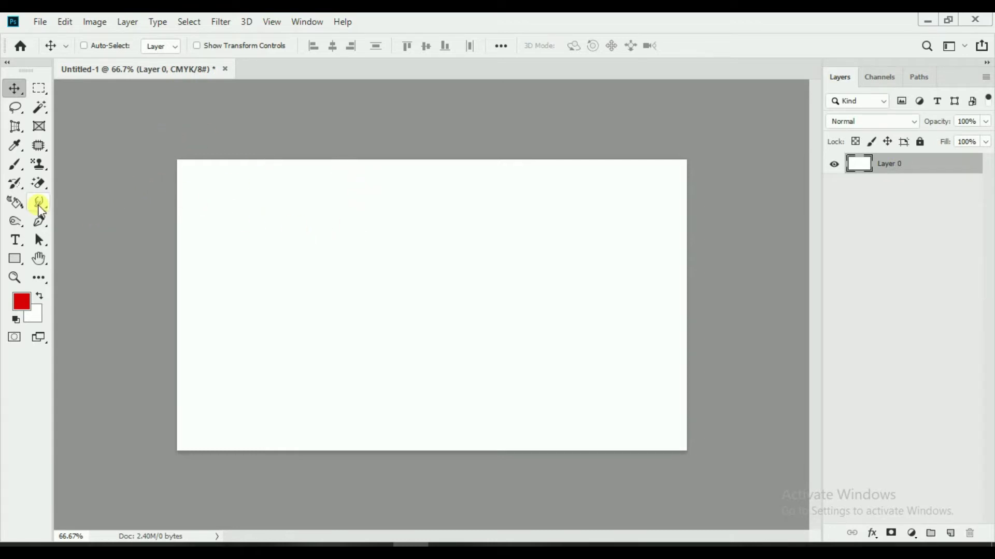
left_click(15, 165)
right_click(17, 165)
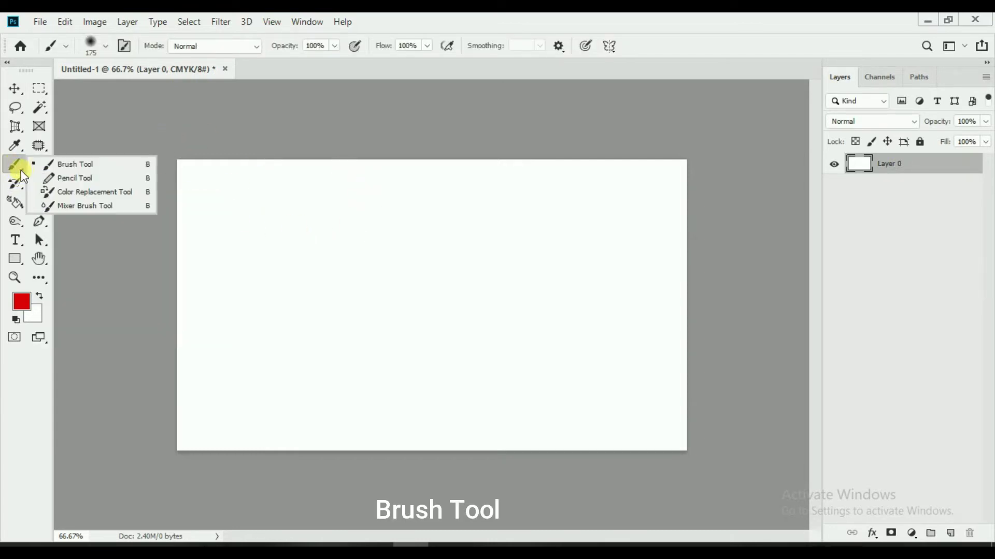
left_click(60, 164)
left_click(106, 46)
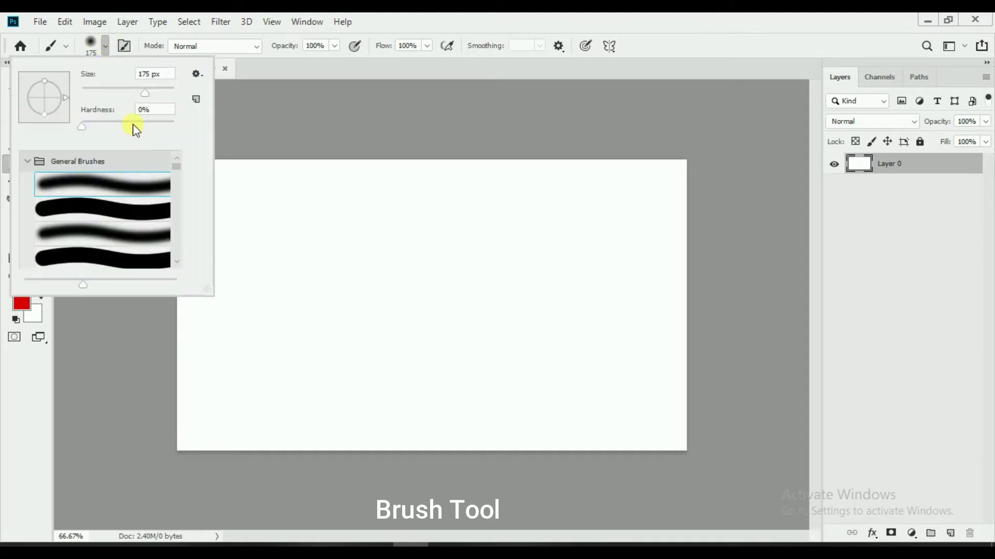
Choose a brush from the 20 Paint Splash Brushes preset group
scroll(181, 207, "down", 5)
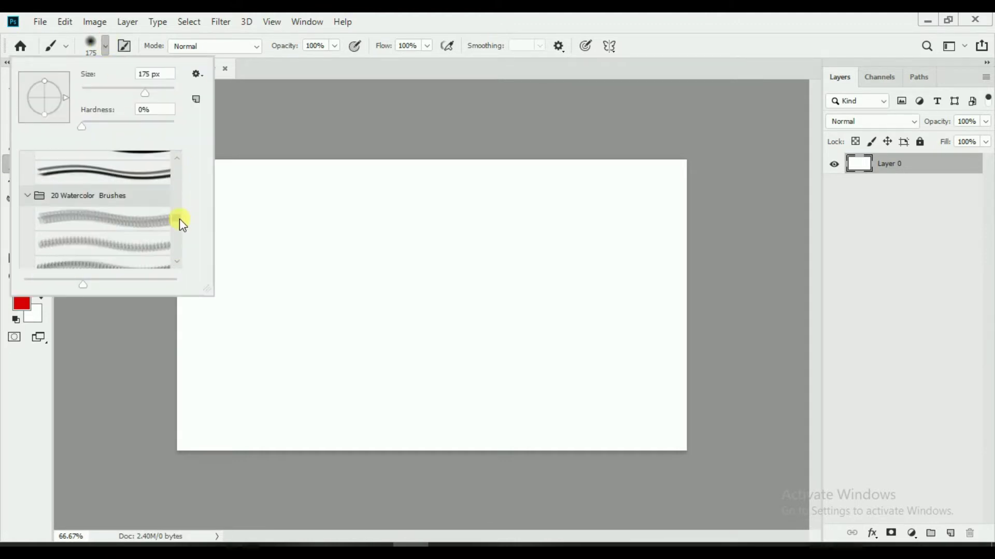
scroll(122, 222, "down", 2)
scroll(114, 220, "down", 2)
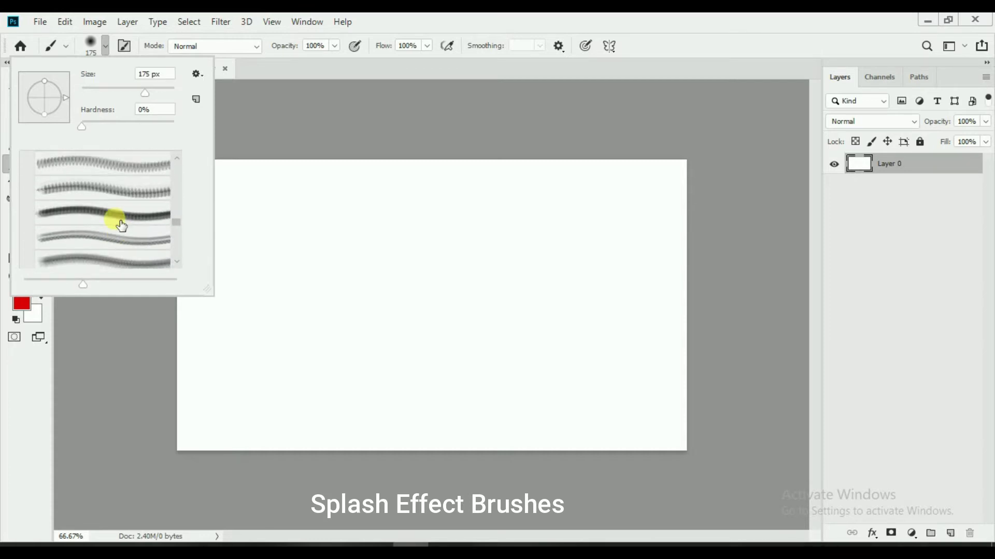
scroll(98, 223, "up", 2)
left_click(40, 162)
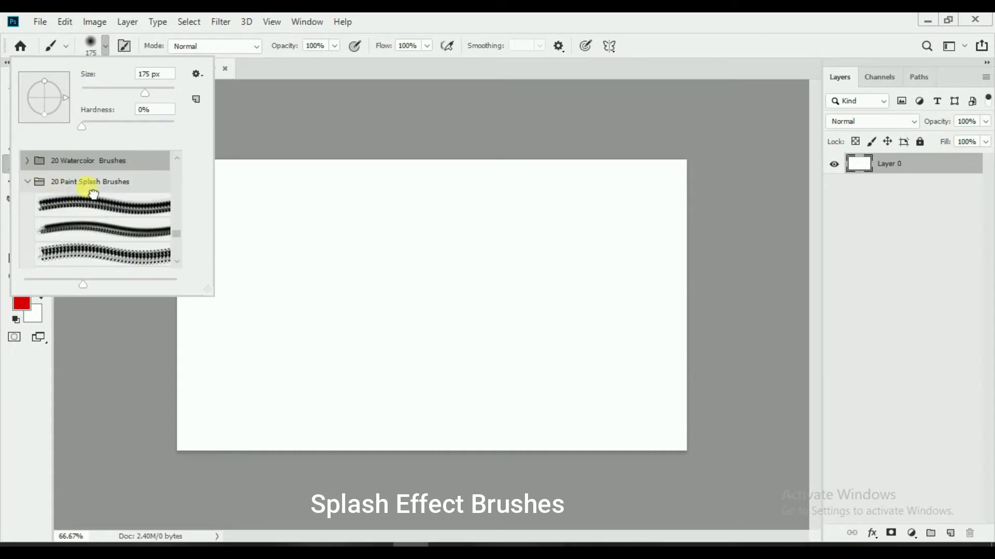
scroll(111, 233, "down", 1)
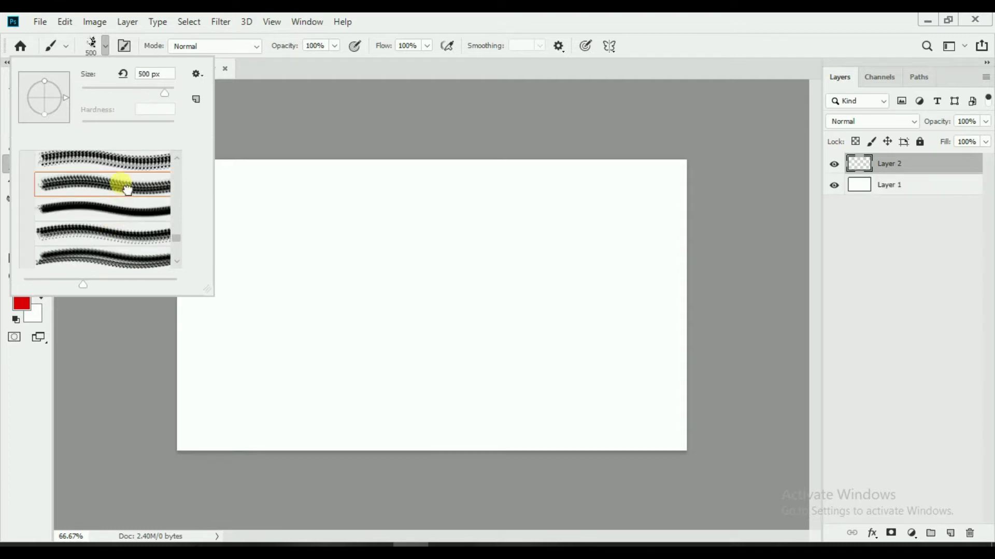
left_click(582, 123)
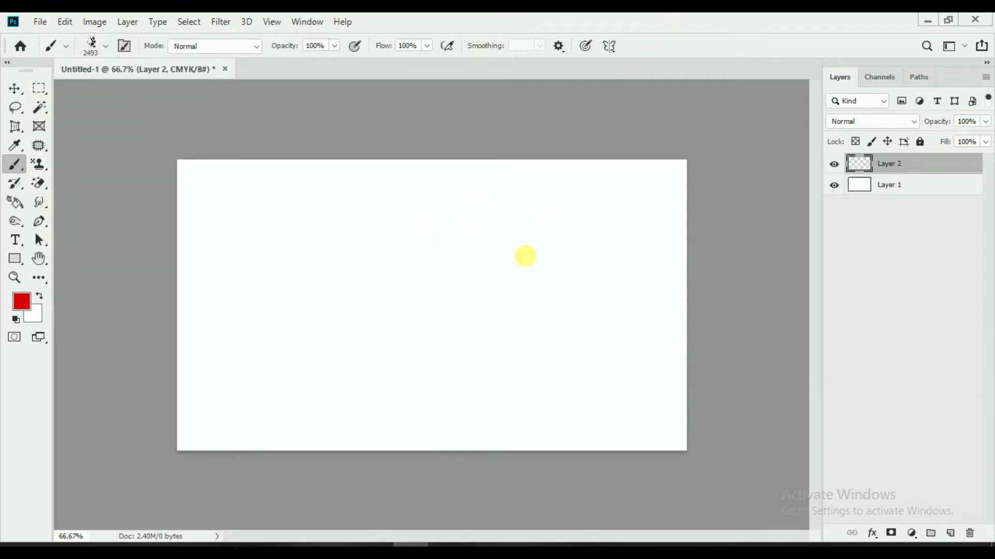
Set the paint splash brush size to 464 px
key("bracketleft")
key("bracketleft")
key("bracketleft")
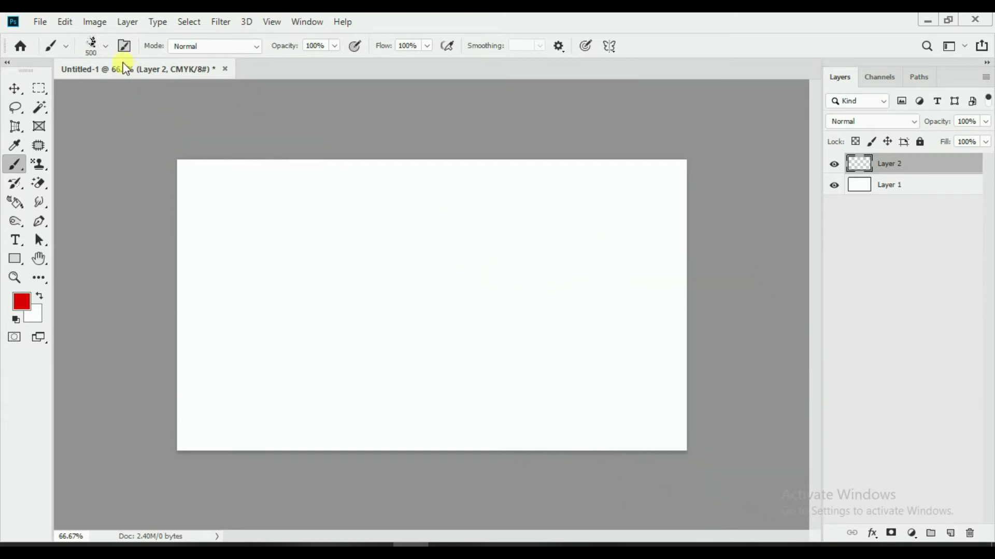
left_click(104, 47)
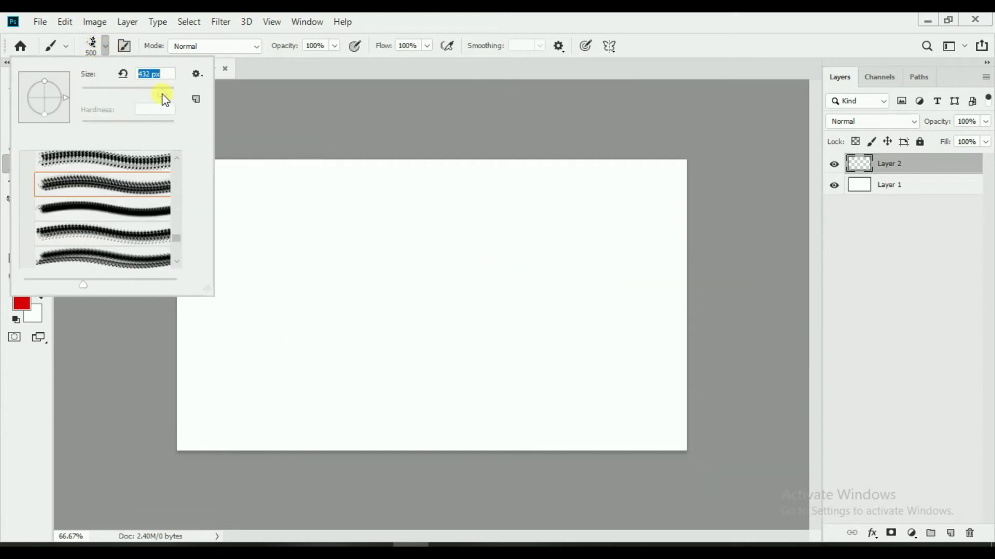
left_click(346, 60)
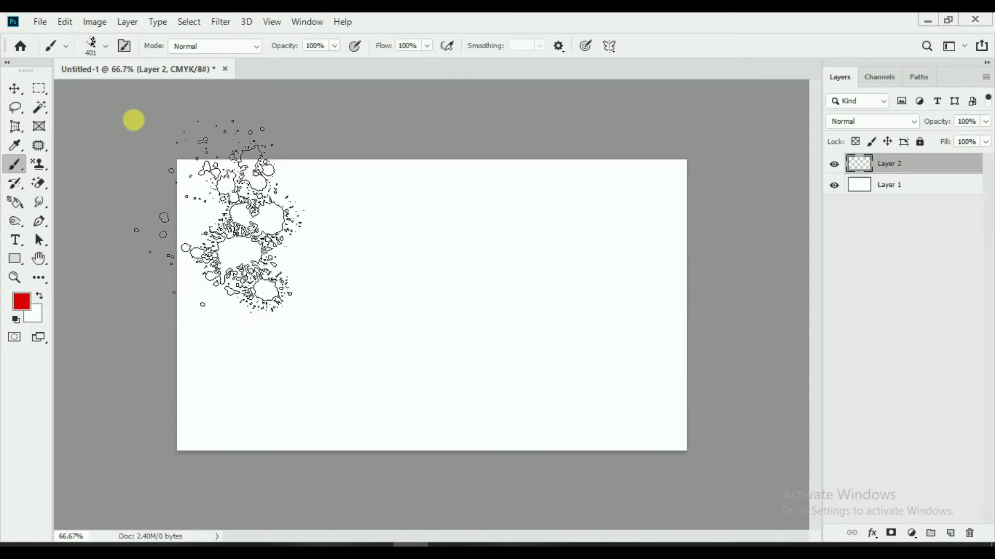
left_click(105, 47)
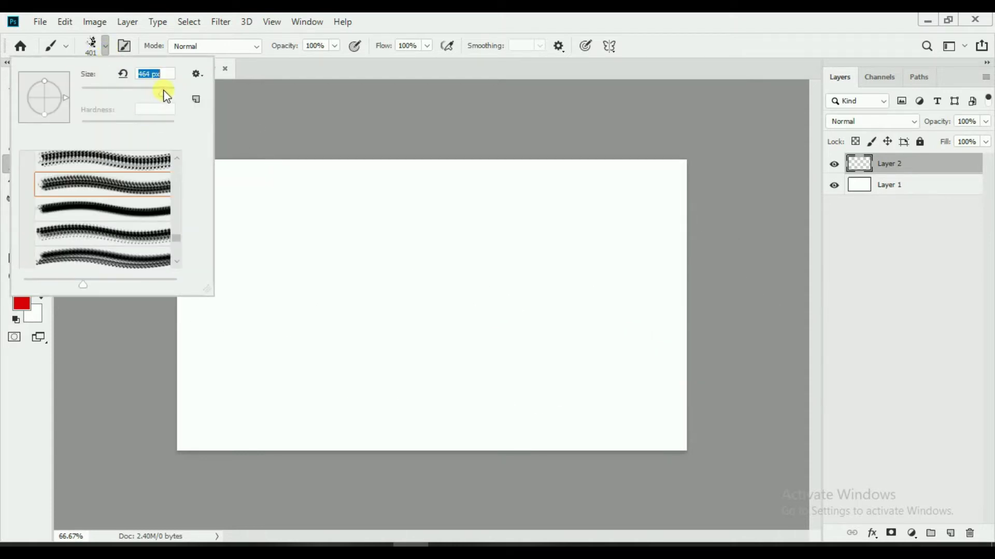
key("Return")
Paint red splashes across the card's right half on Layer 2, then take the Move tool
mouse_move(631, 231)
left_mouse_down()
mouse_move(547, 214)
mouse_move(627, 340)
mouse_move(617, 421)
mouse_move(515, 351)
mouse_move(586, 313)
mouse_move(641, 383)
mouse_move(653, 202)
mouse_move(473, 266)
mouse_move(646, 362)
mouse_move(624, 409)
mouse_move(526, 354)
mouse_move(570, 322)
mouse_move(459, 282)
mouse_move(495, 359)
left_mouse_up()
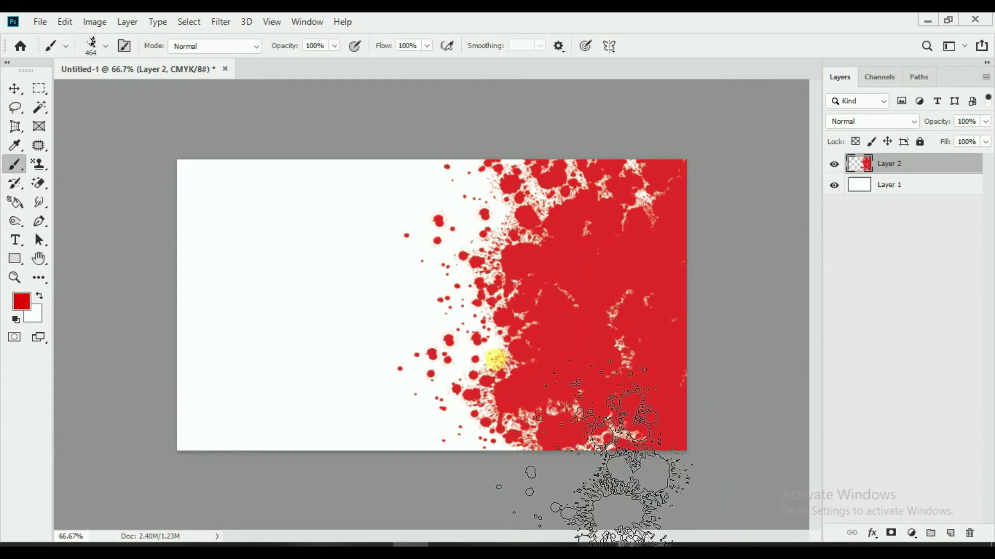
left_click(21, 89)
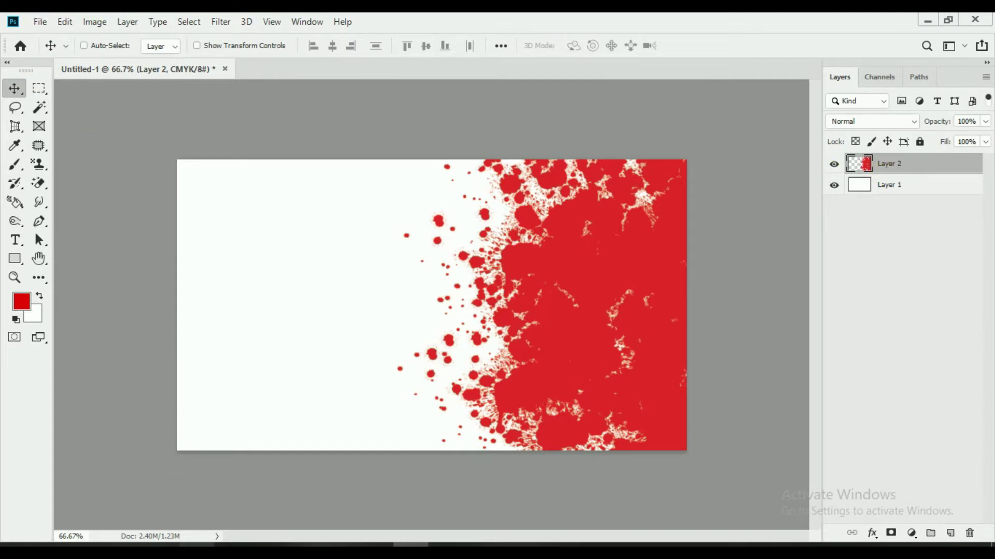
left_click(194, 544)
Download the free Pexels photo of the woman posing beside a lake
left_click(280, 52)
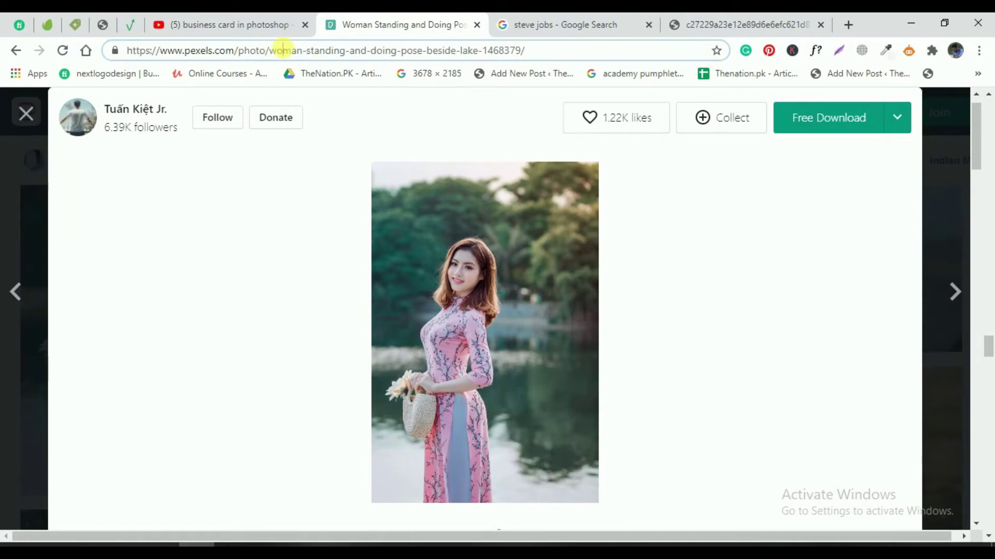
left_click_drag(538, 50, 114, 51)
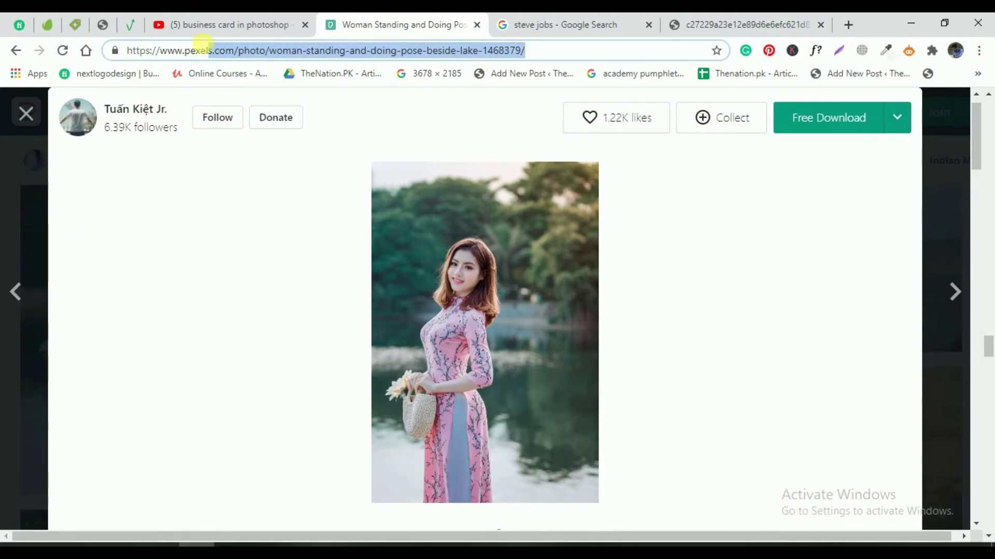
left_click(840, 120)
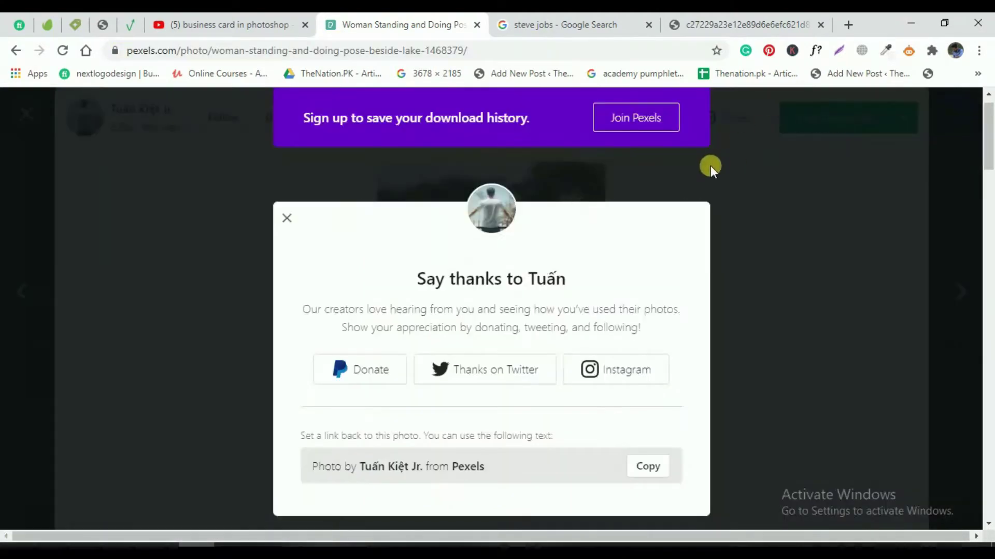
left_click(410, 539)
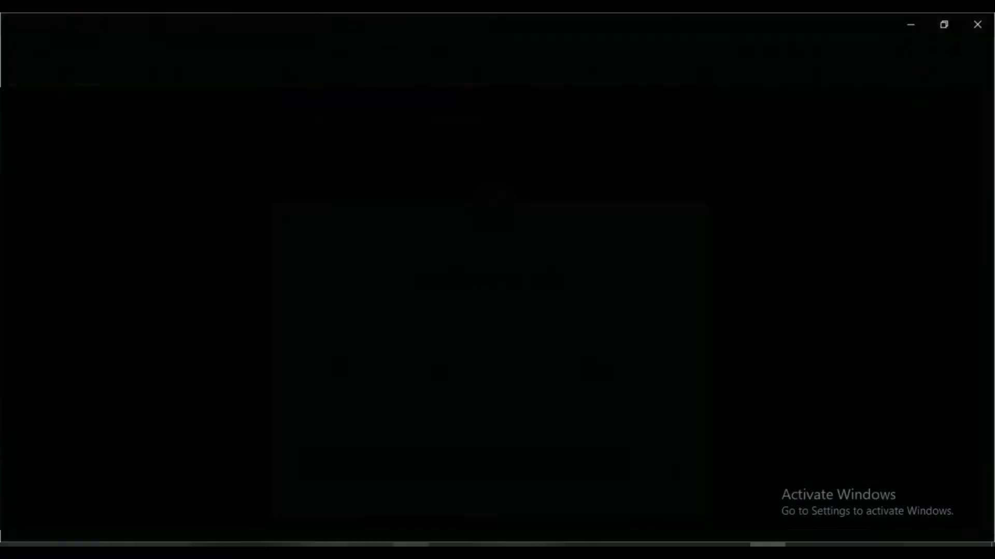
Embed the downloaded woman photo and enlarge it over the card's right side
left_click(40, 21)
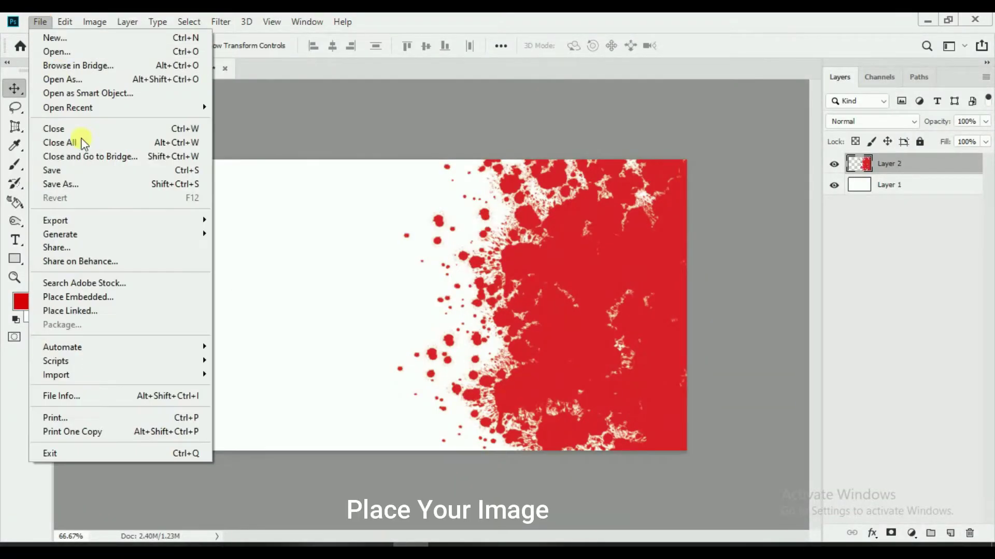
left_click(119, 297)
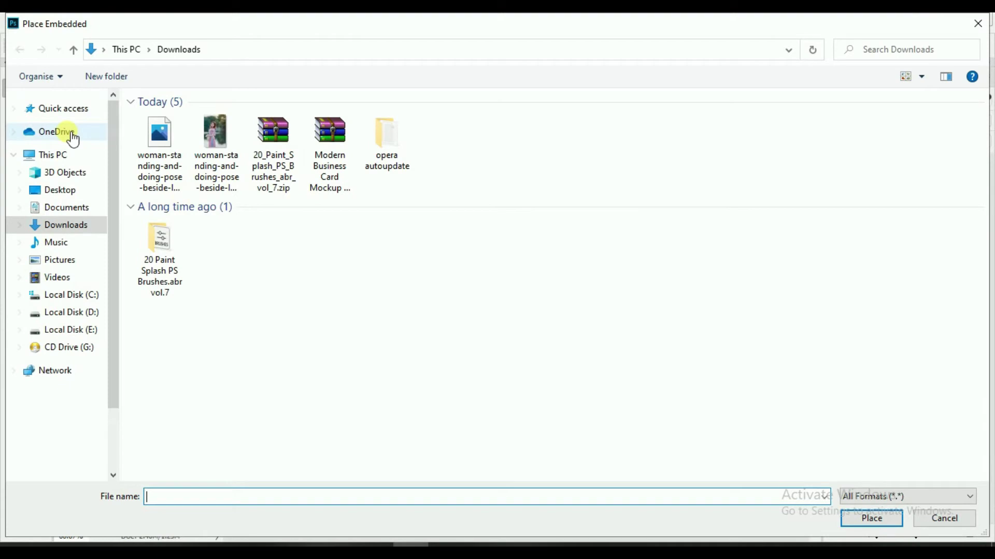
left_click(218, 147)
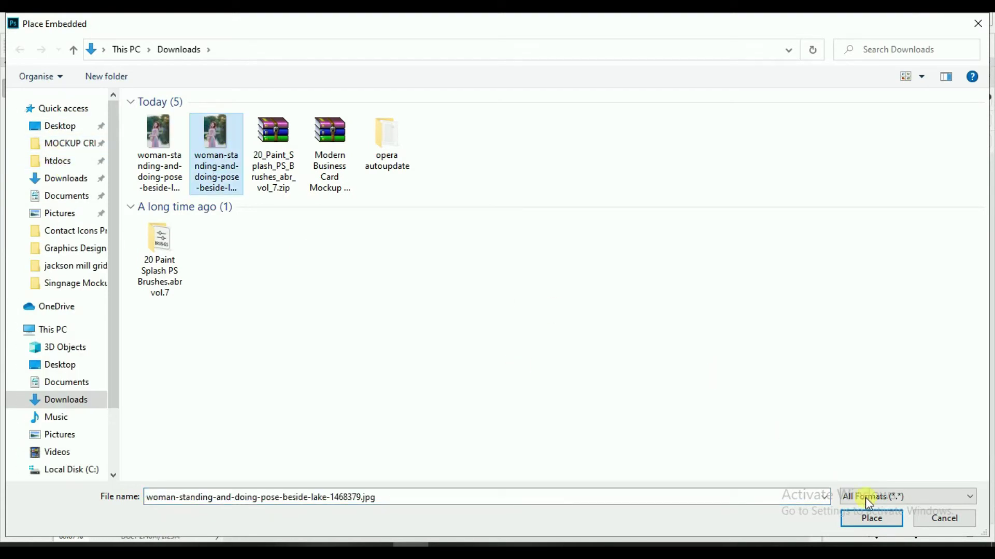
left_click(866, 517)
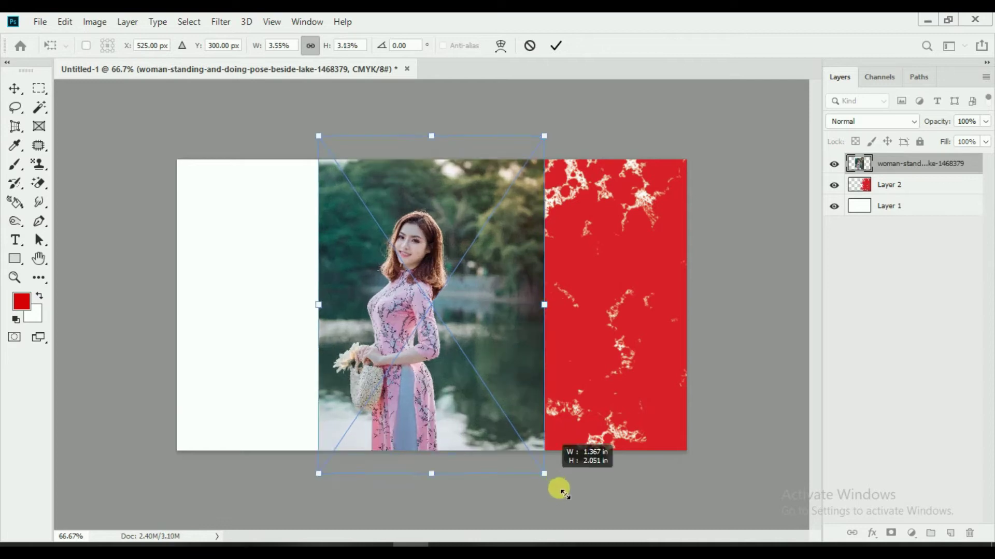
left_click_drag(531, 461, 591, 515)
mouse_move(470, 422)
left_mouse_down()
mouse_move(616, 424)
mouse_move(599, 422)
left_mouse_up()
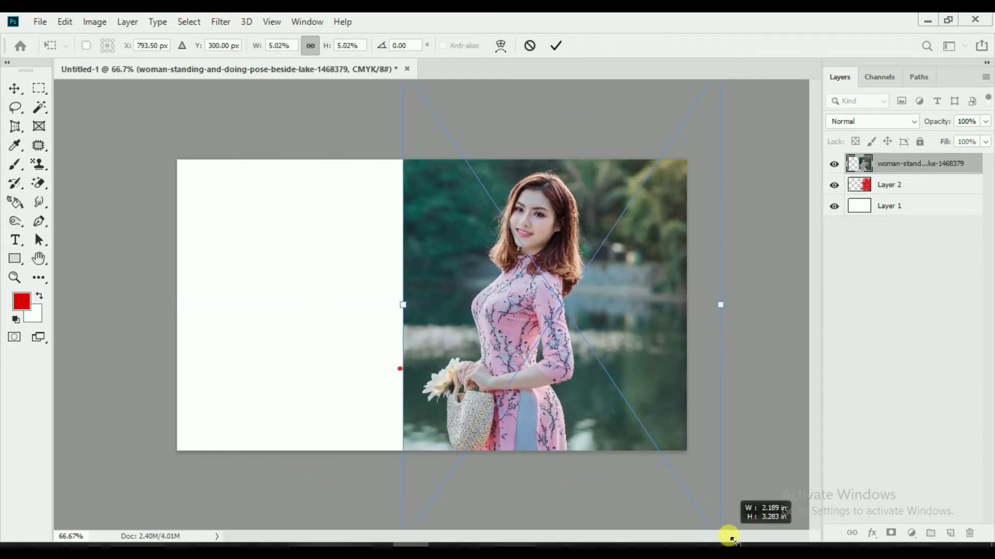
left_click(556, 46)
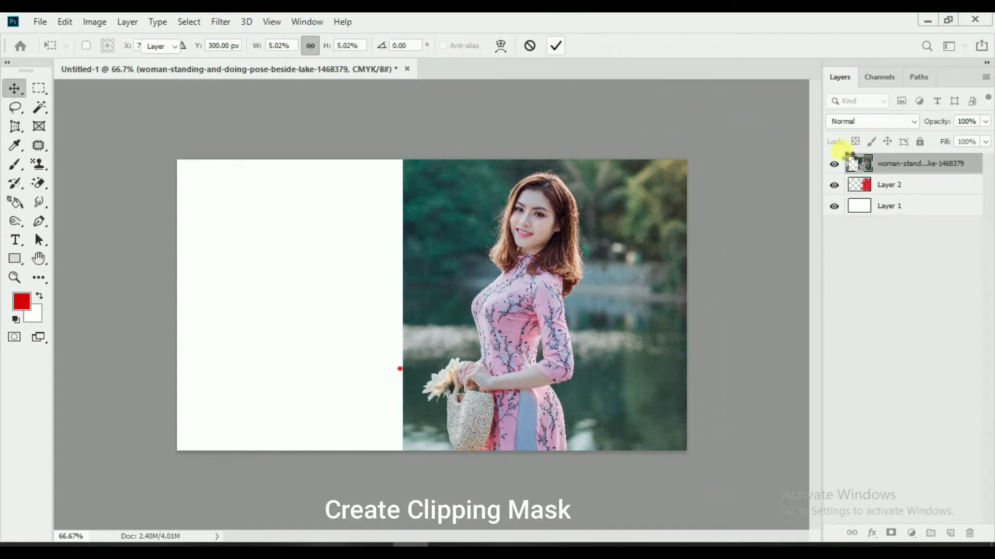
Clip the woman photo to the red splash layer and nudge it into place
right_click(973, 168)
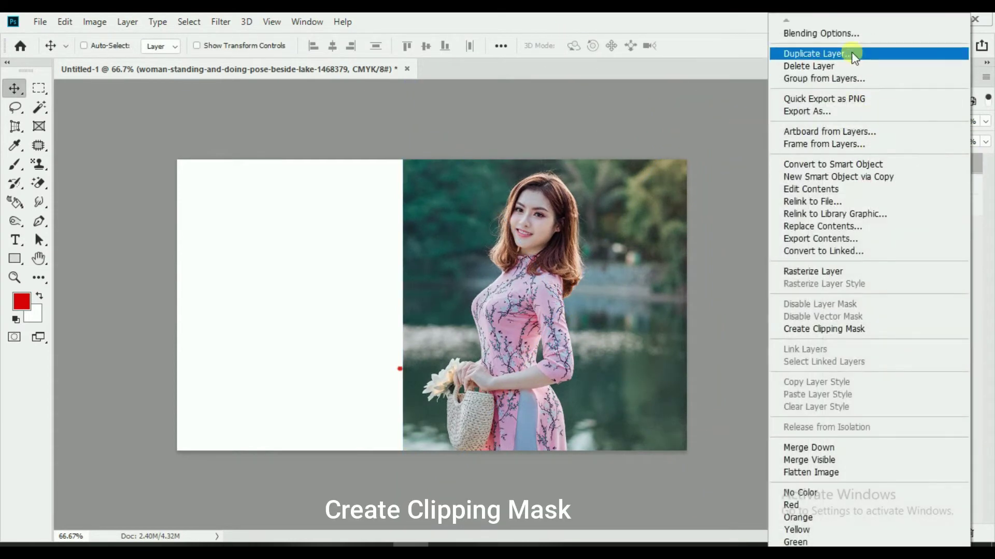
left_click(817, 329)
left_click_drag(628, 349, 656, 346)
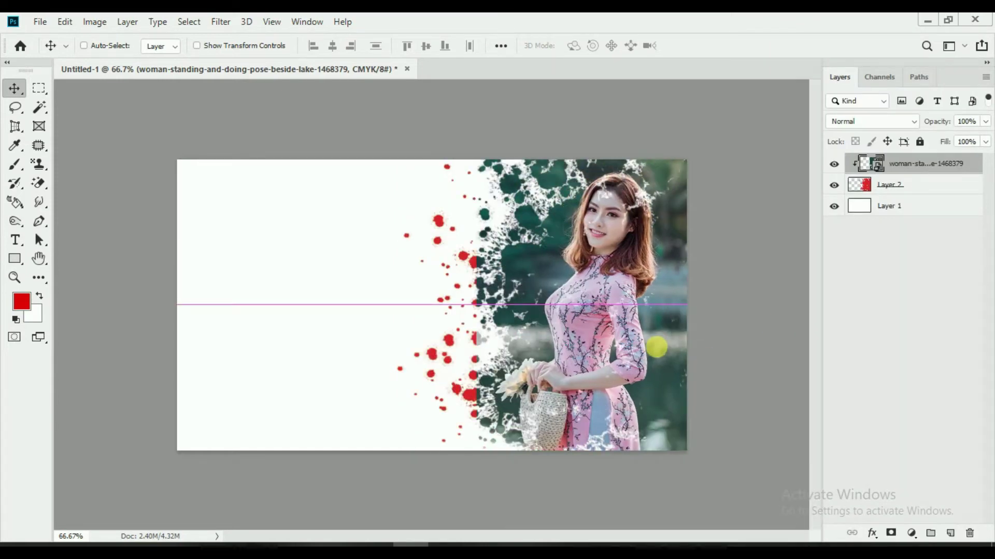
Tilt the photo slightly and scale it to 6.44%, repositioning it over the splash
key("ctrl+t")
scroll(694, 144, "down", 2)
left_click_drag(695, 145, 622, 244)
left_click_drag(673, 156, 677, 157)
left_click_drag(600, 266, 606, 259)
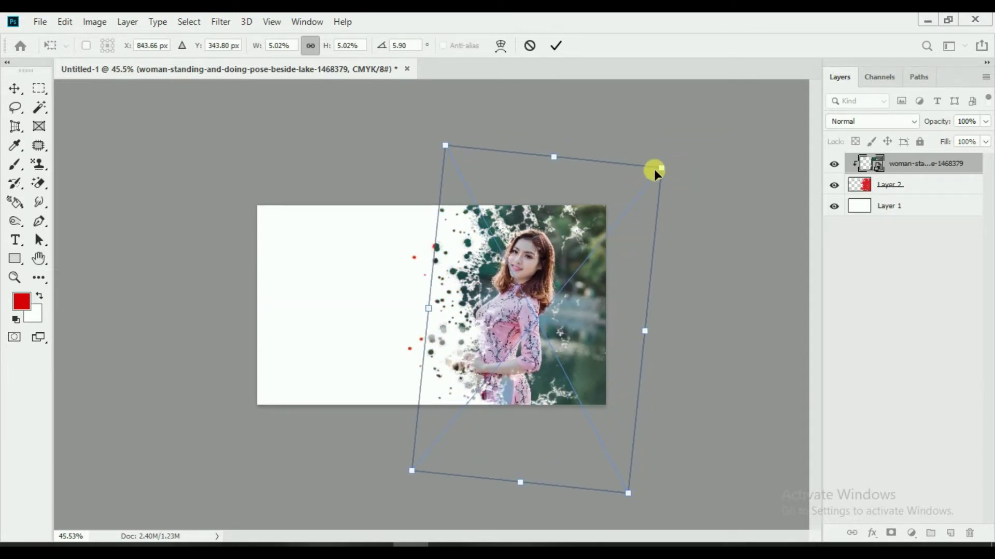
left_click_drag(655, 168, 679, 146)
left_click_drag(653, 468, 695, 511)
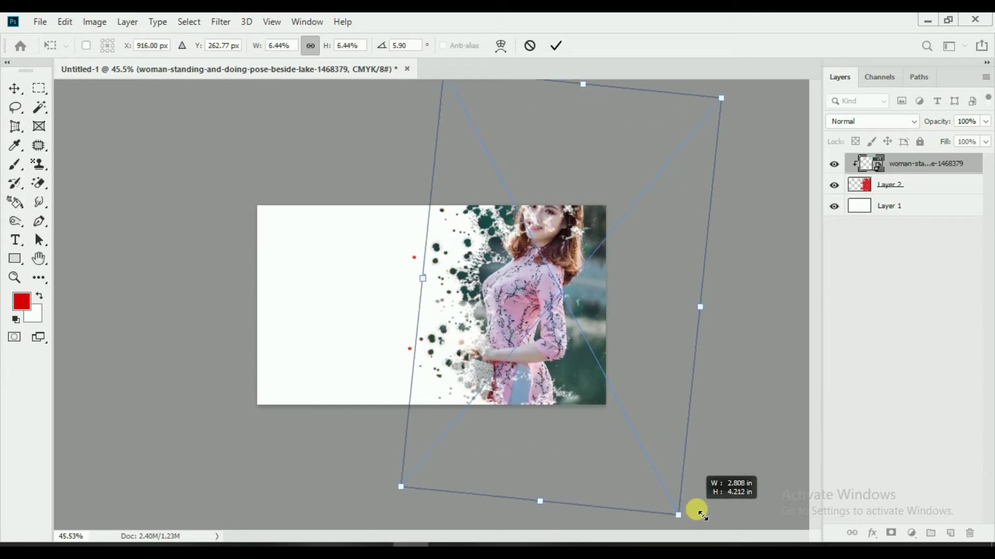
left_click_drag(632, 378, 603, 396)
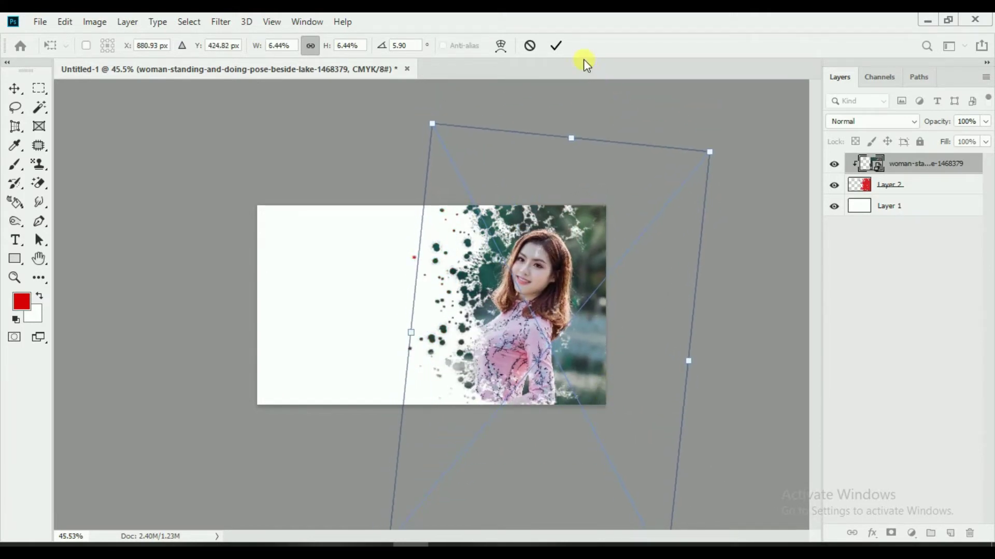
left_click(556, 45)
Enlarge the photo further to 7.69% and shift it down and right
key("ctrl+0")
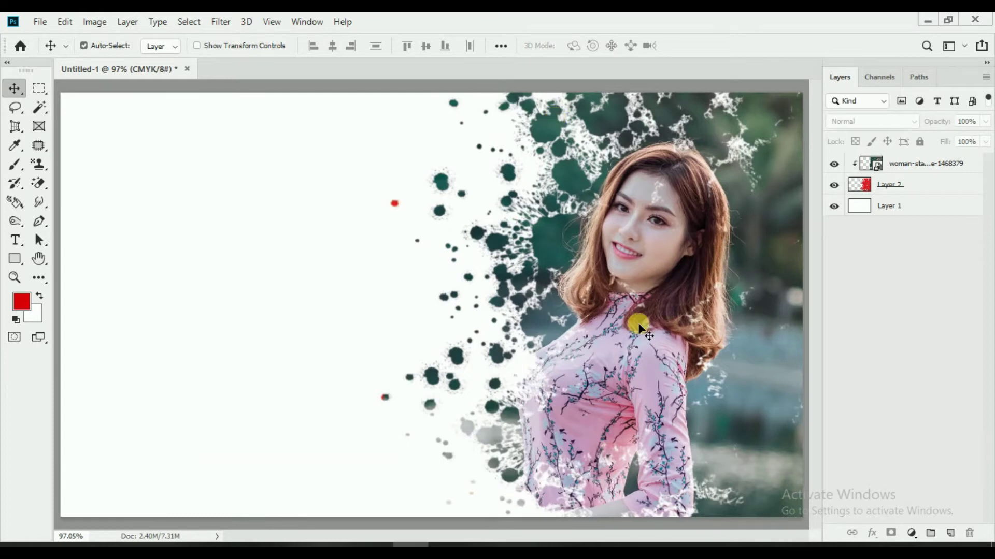
scroll(606, 295, "down", 3)
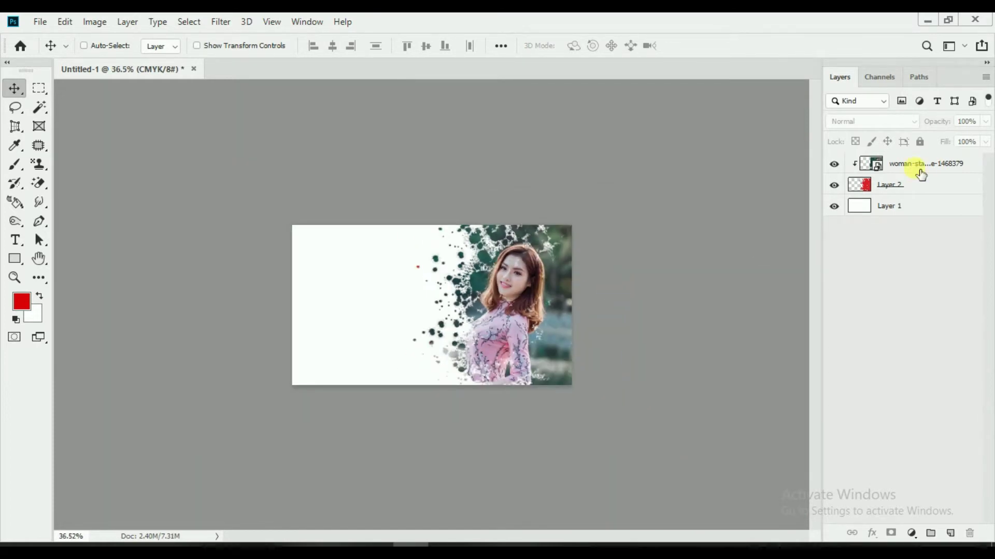
left_click(921, 171)
key("ctrl+t")
left_click_drag(621, 204, 617, 200)
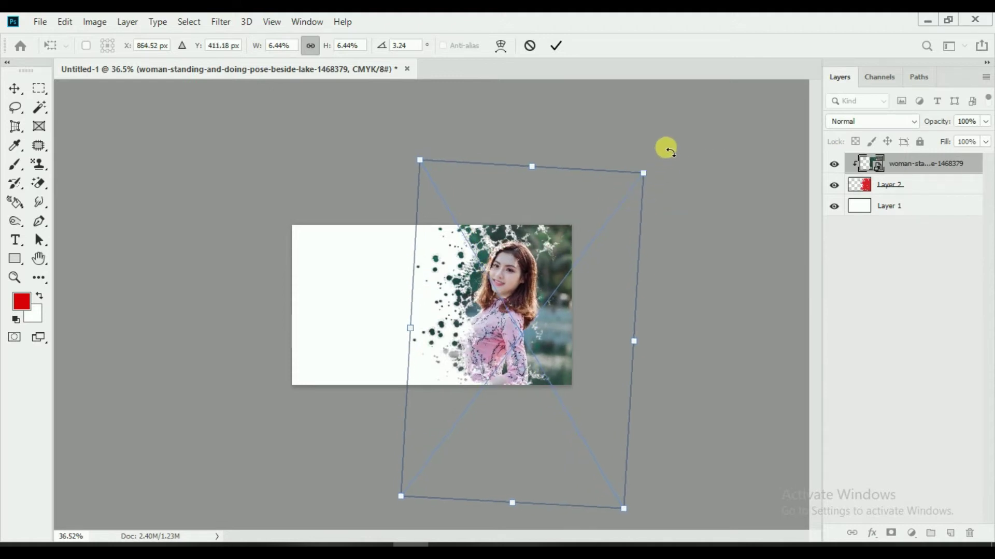
left_click_drag(649, 171, 668, 148)
left_click_drag(639, 200, 661, 223)
left_click(566, 50)
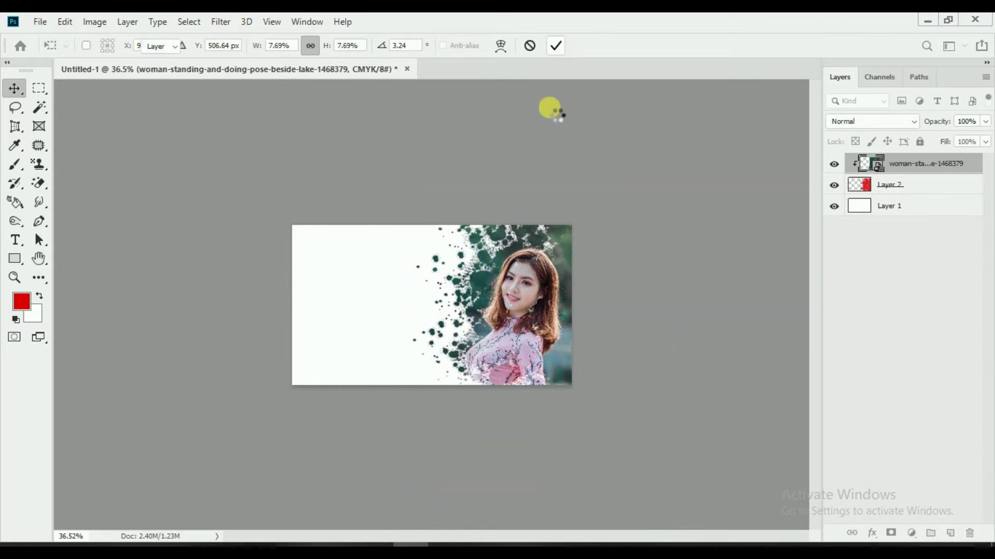
key("ctrl+0")
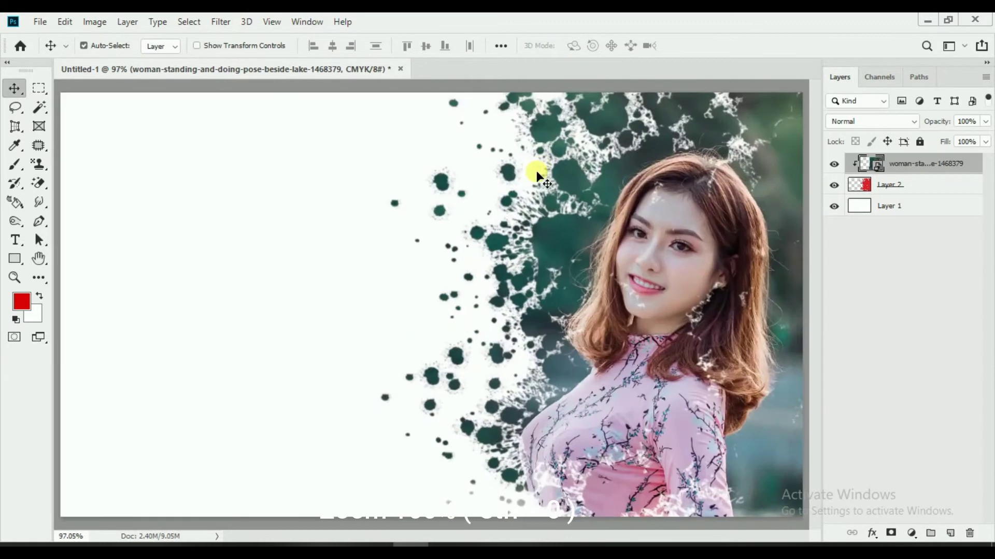
Group the photo and splash layers into a group named 'splash effect'
left_click(833, 164)
left_click(834, 164)
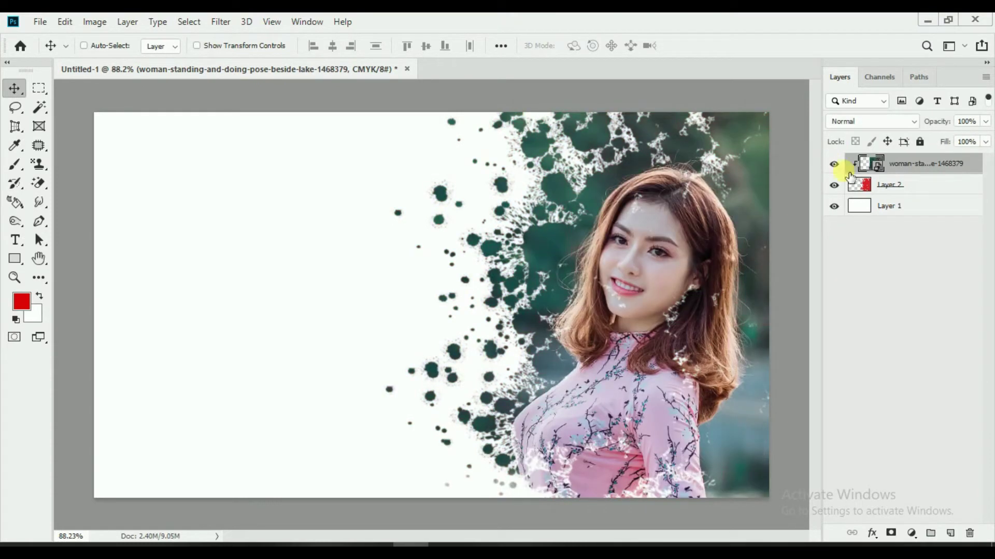
left_click(909, 185, "shift")
key("ctrl+g")
double_click(899, 162)
type("splash effect")
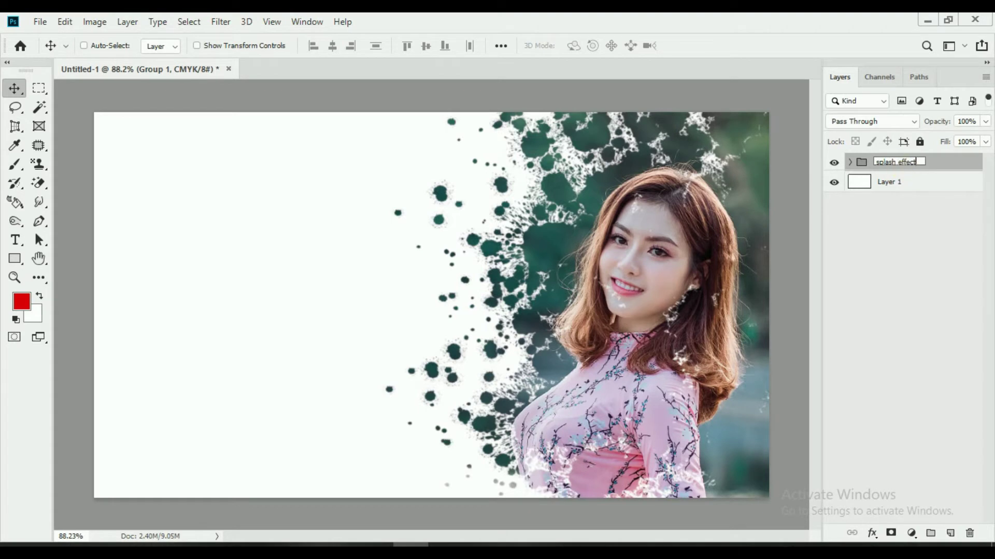
left_click(902, 167)
Rename the white background layer to 'bg'
left_click(906, 191)
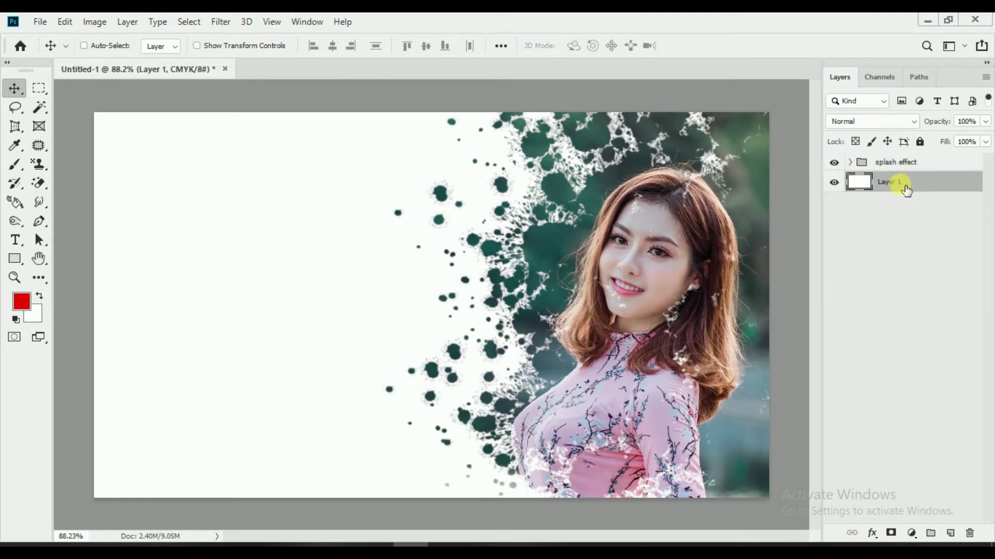
type("bg")
key("Return")
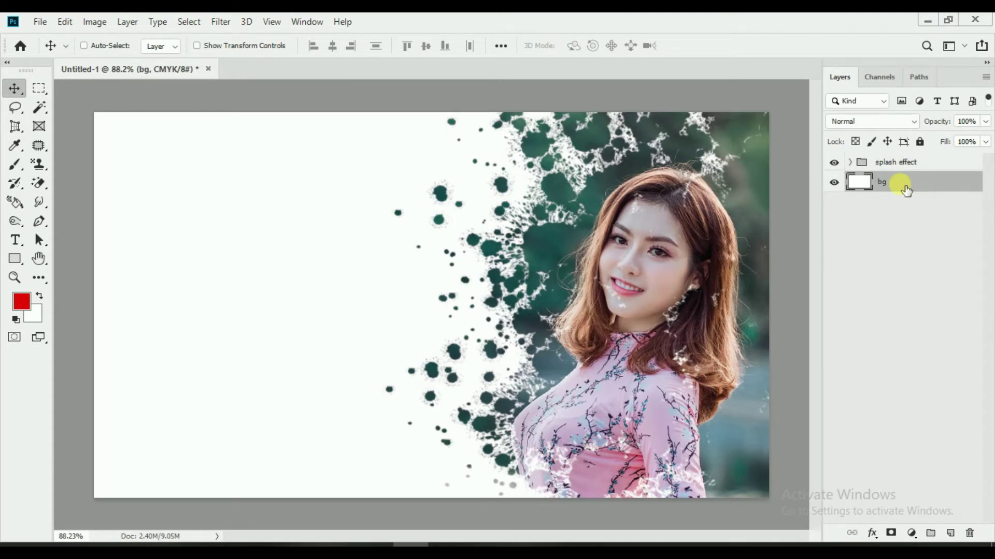
Lock the bg layer and type the model's name in capitals at the card's top left
left_click(916, 145)
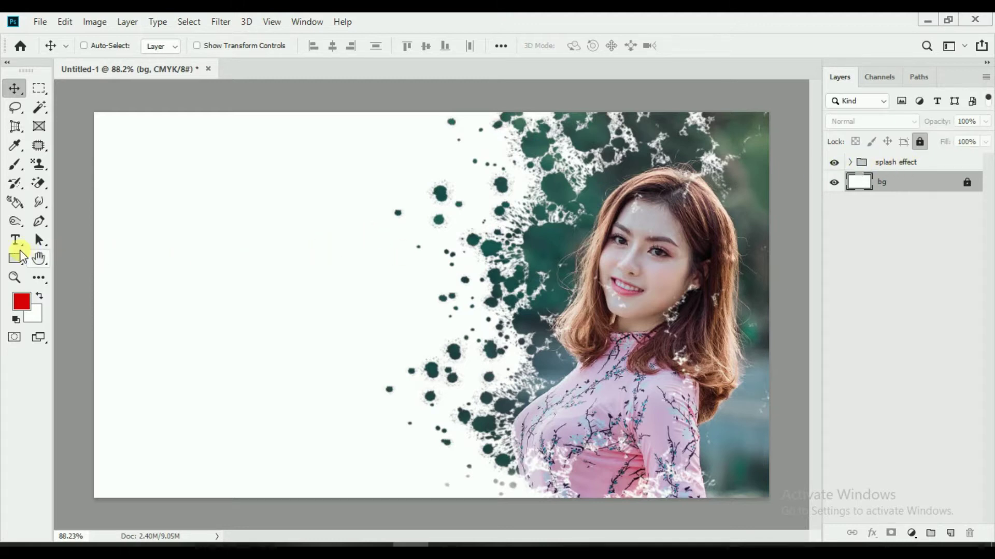
left_click(29, 242)
left_click(190, 175)
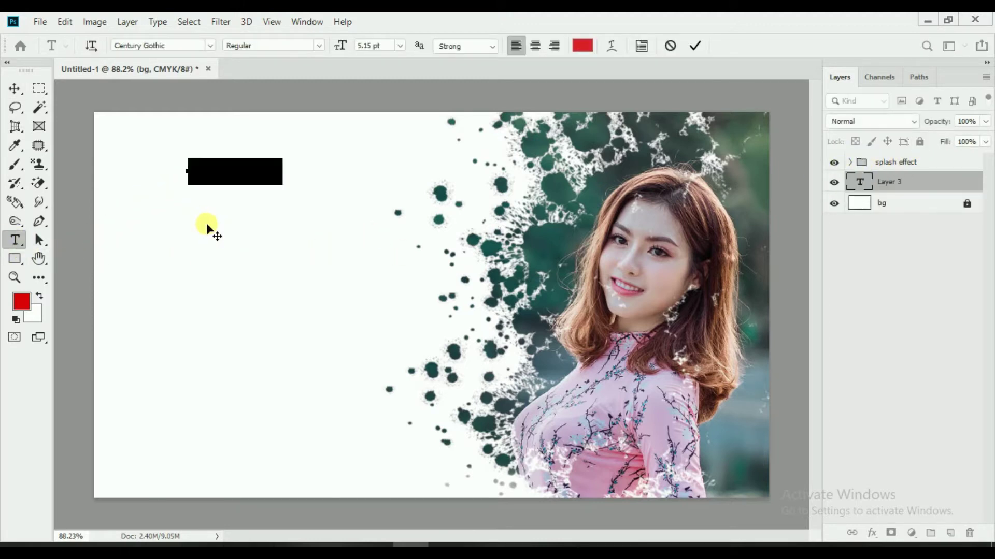
key("BackSpace")
type("sophia")
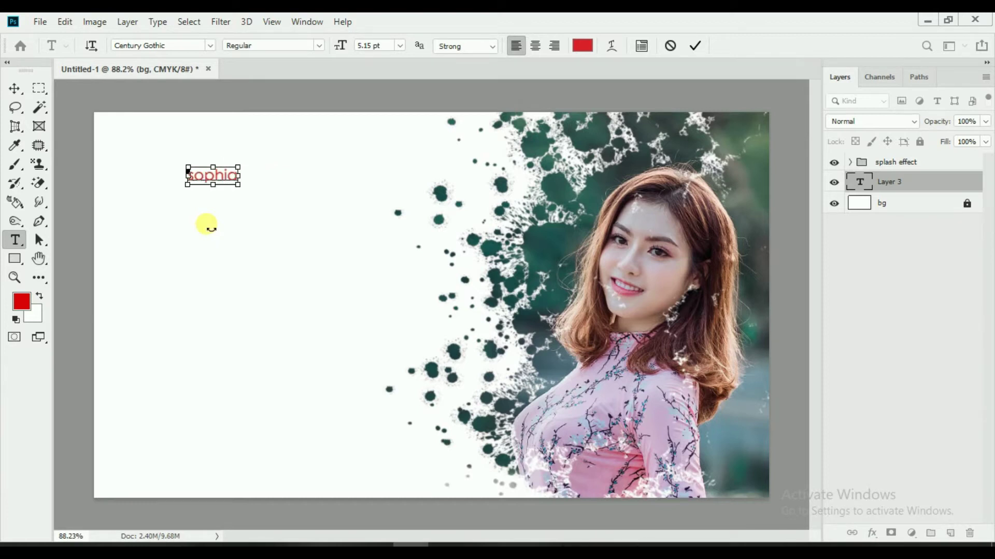
key("ctrl+a")
key("BackSpace")
type("SOPHIA")
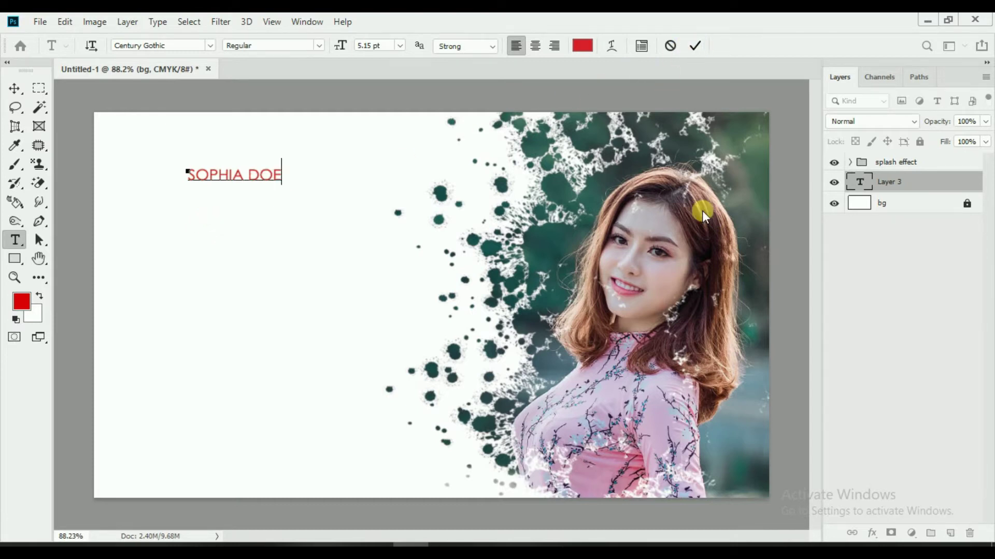
Bold the first name, set the name to 8.15 pt, and move it left and down
mouse_move(281, 179)
left_mouse_down()
mouse_move(182, 174)
mouse_move(244, 174)
left_mouse_up()
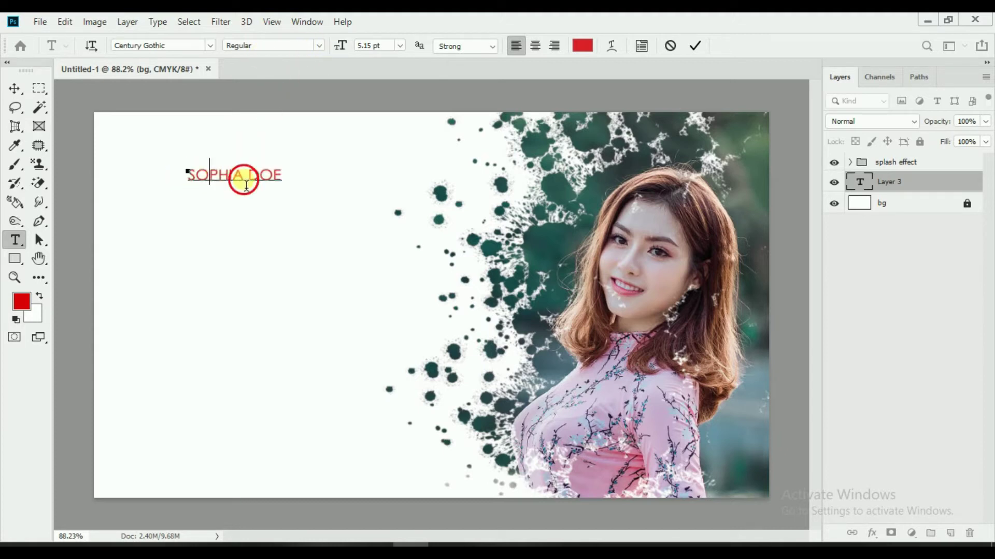
left_click(319, 46)
left_click(281, 98)
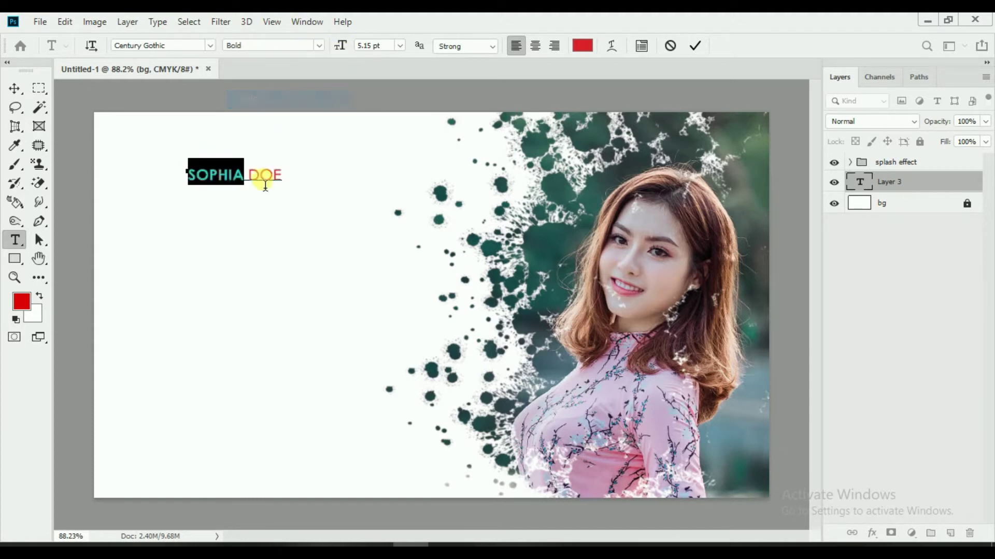
left_click_drag(284, 175, 188, 175)
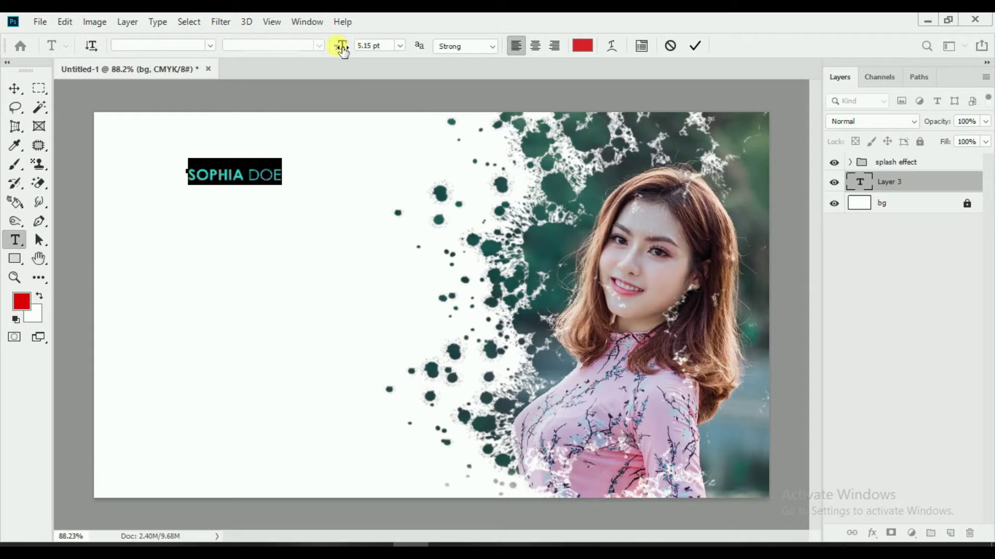
left_click_drag(341, 50, 345, 51)
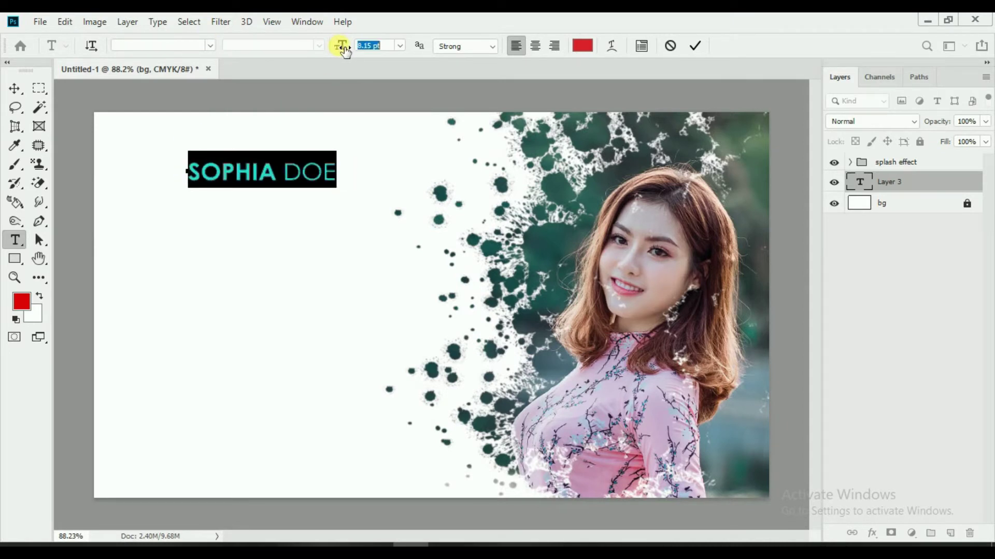
left_click(695, 46)
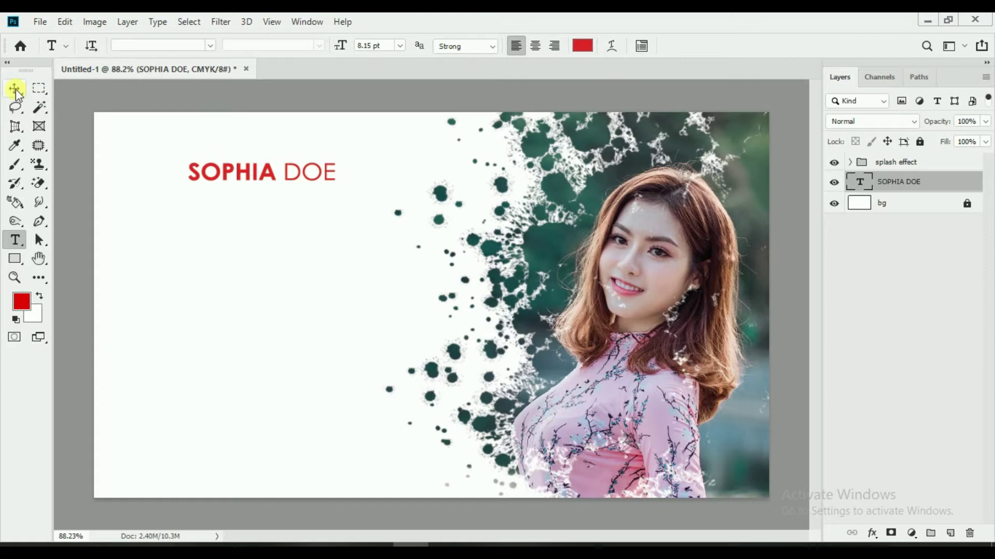
left_click(14, 89)
left_click_drag(217, 171, 152, 186)
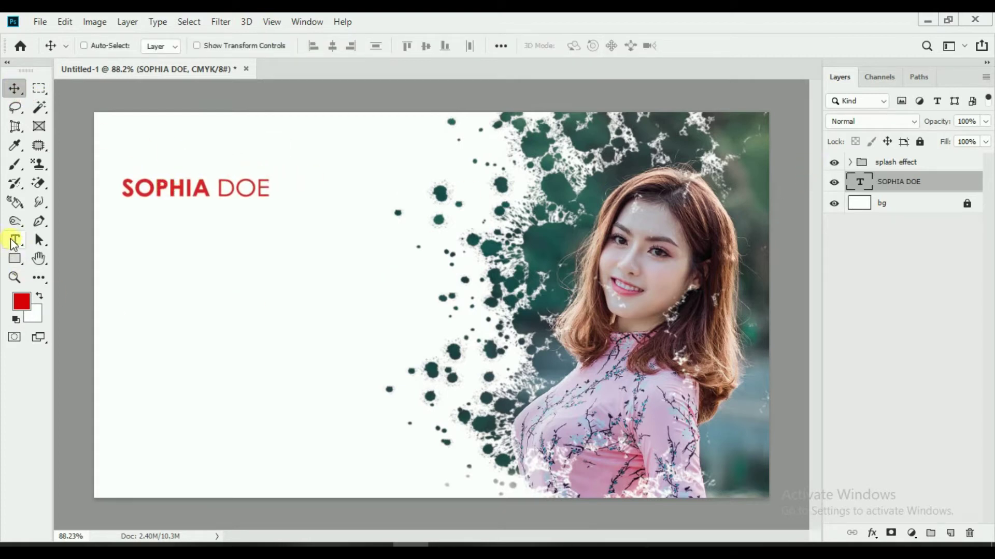
Add a 'Top Model' line under the name and move its layer to the top of the stack
left_click(15, 239)
left_click(201, 250)
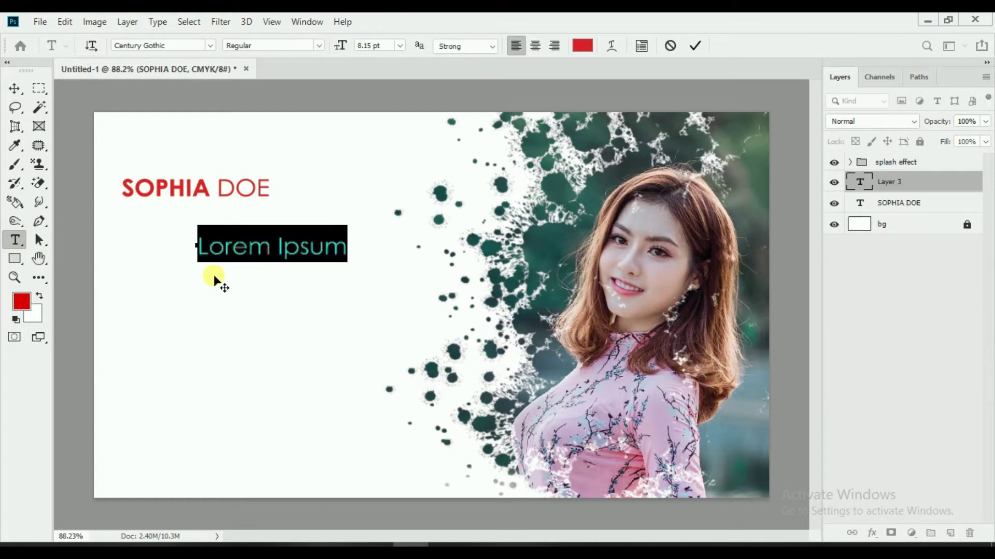
key("BackSpace")
type("OP")
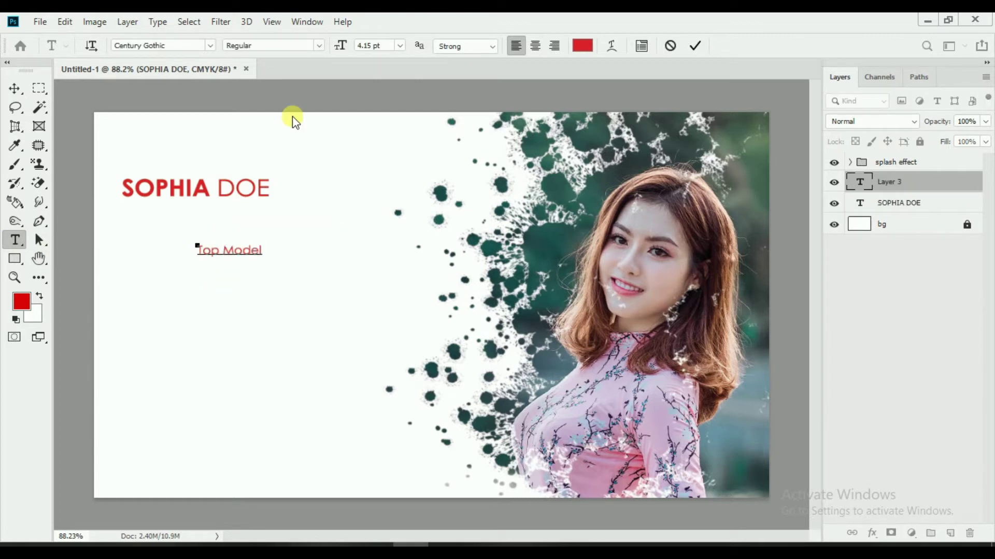
left_click(702, 46)
left_click(15, 88)
left_click_drag(214, 235, 220, 206)
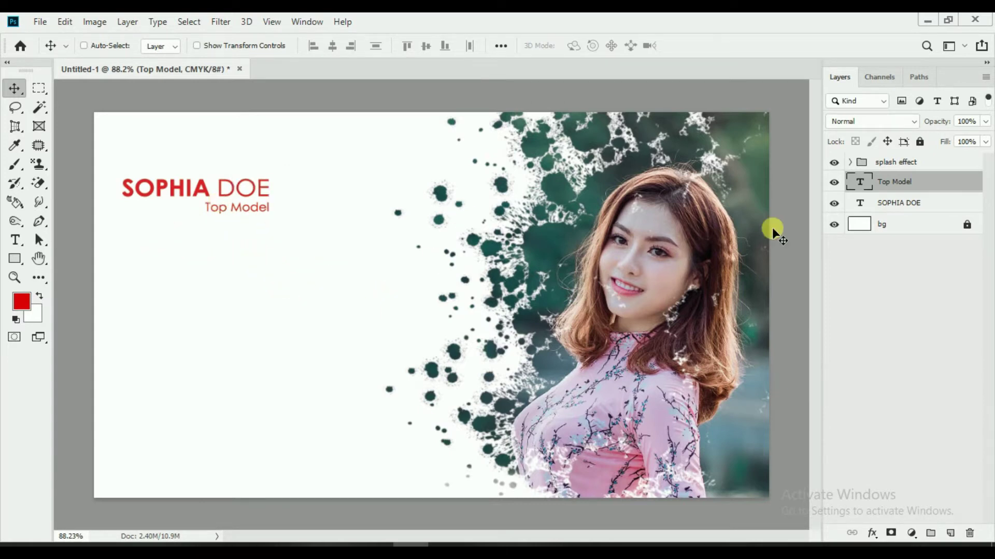
left_click_drag(898, 184, 900, 163)
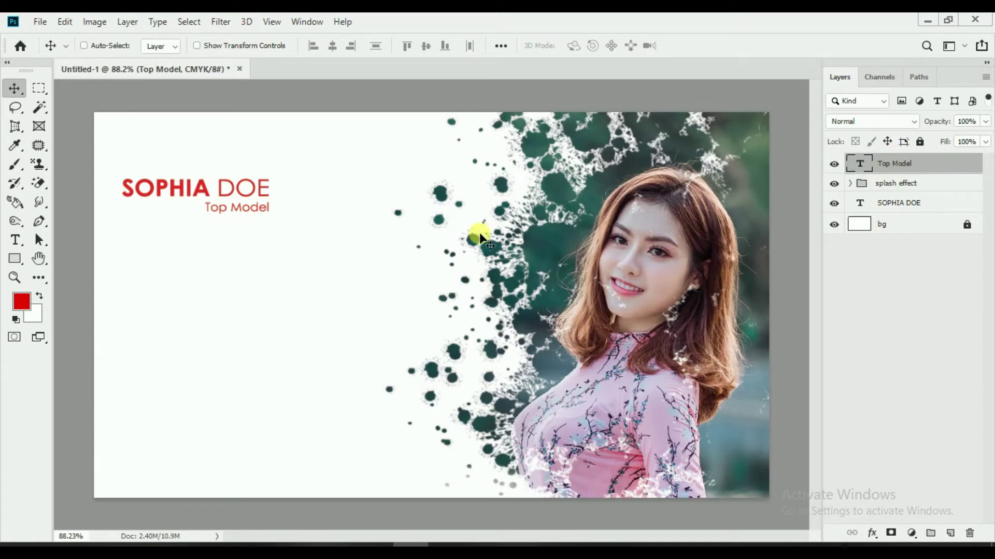
Draw a black hexagon with the Polygon tool near the card's left edge and shift it right
left_click_drag(15, 258, 65, 305)
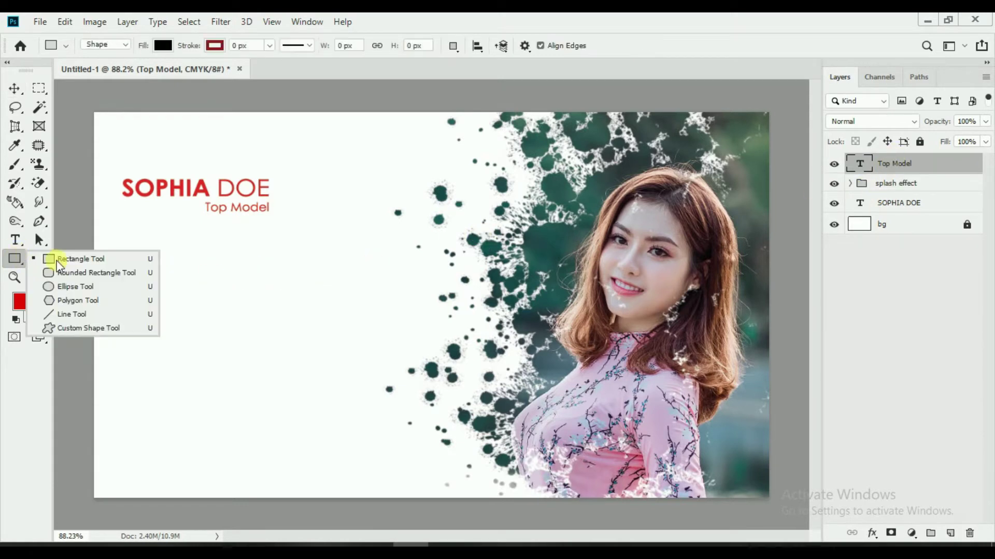
left_click(65, 305)
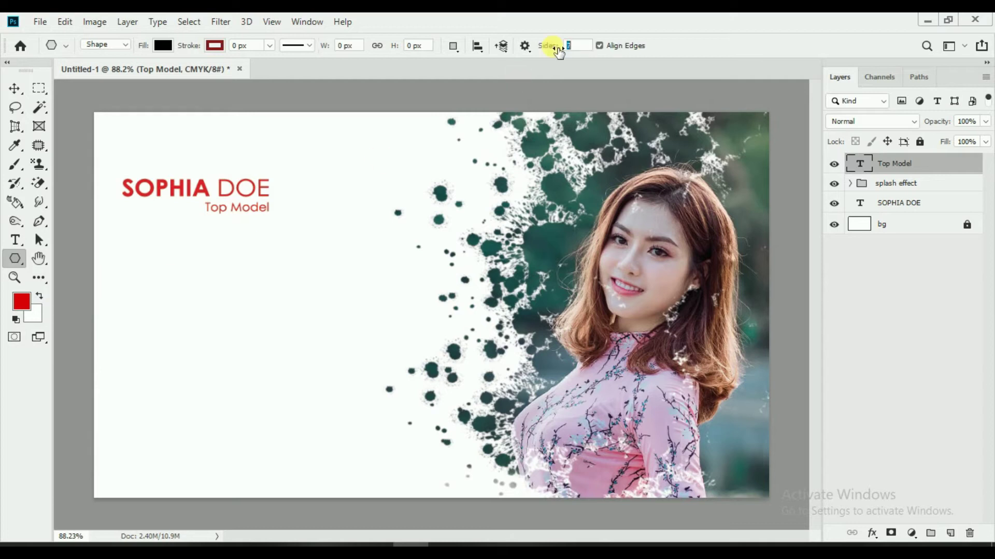
mouse_move(133, 294)
left_mouse_down()
mouse_move(154, 308)
mouse_move(145, 318)
left_mouse_up()
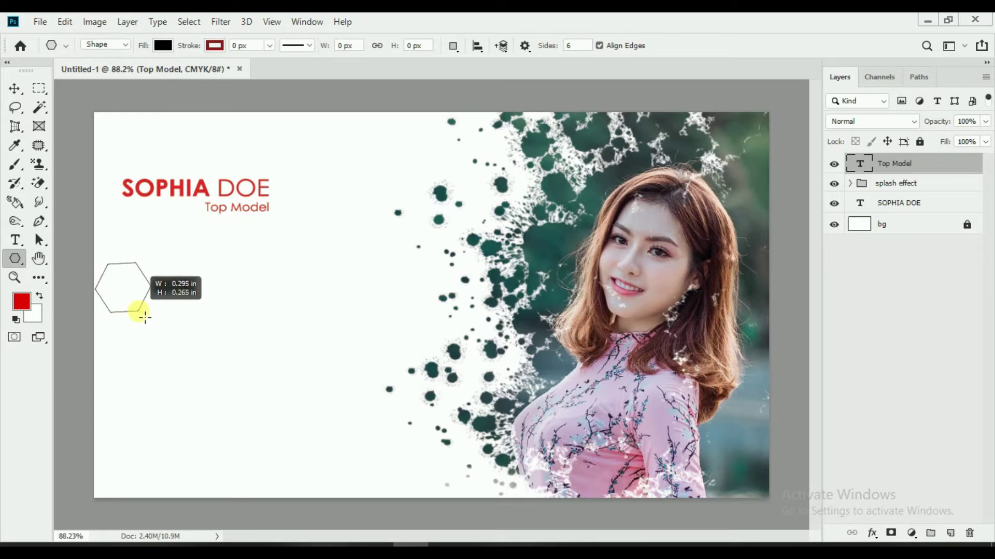
left_click_drag(145, 318, 147, 321)
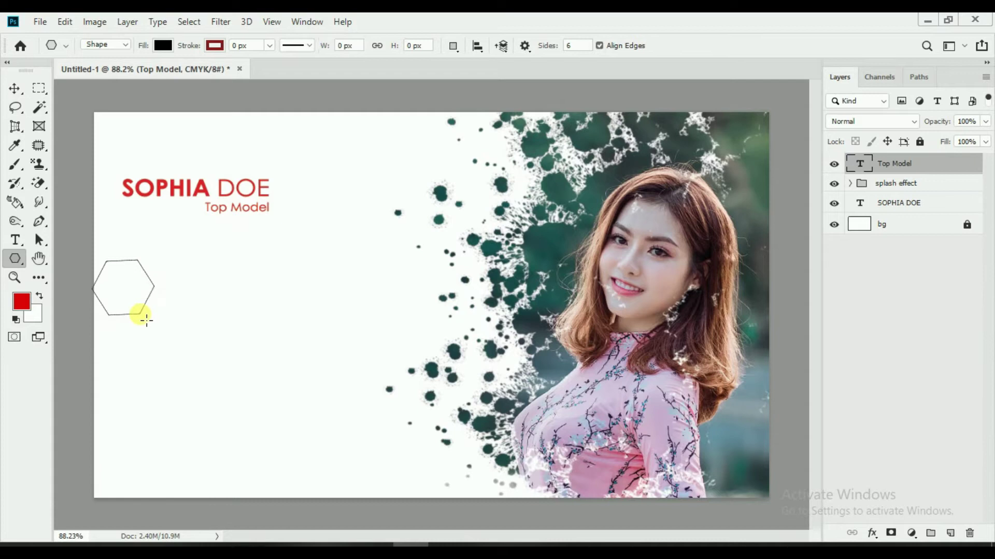
left_click(15, 89)
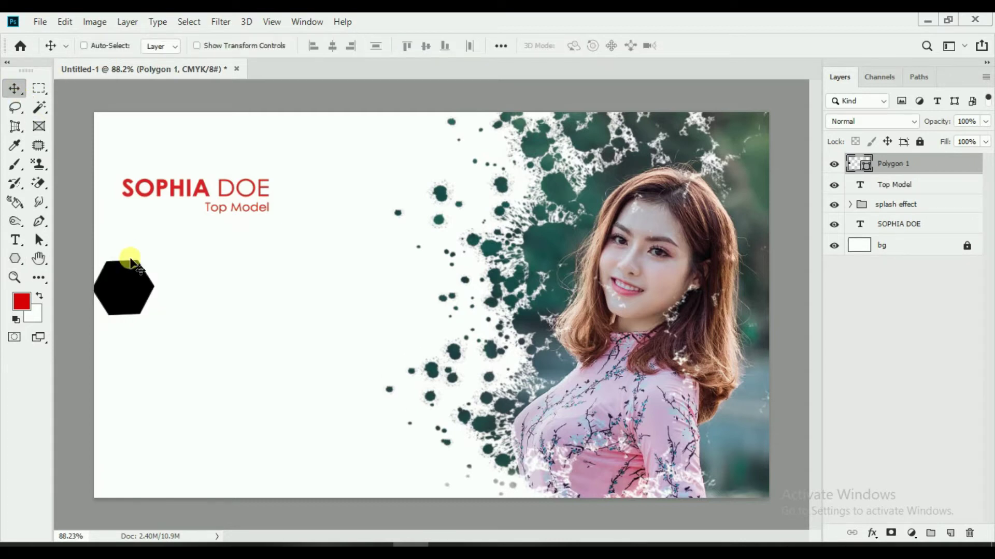
left_click_drag(149, 296, 182, 293)
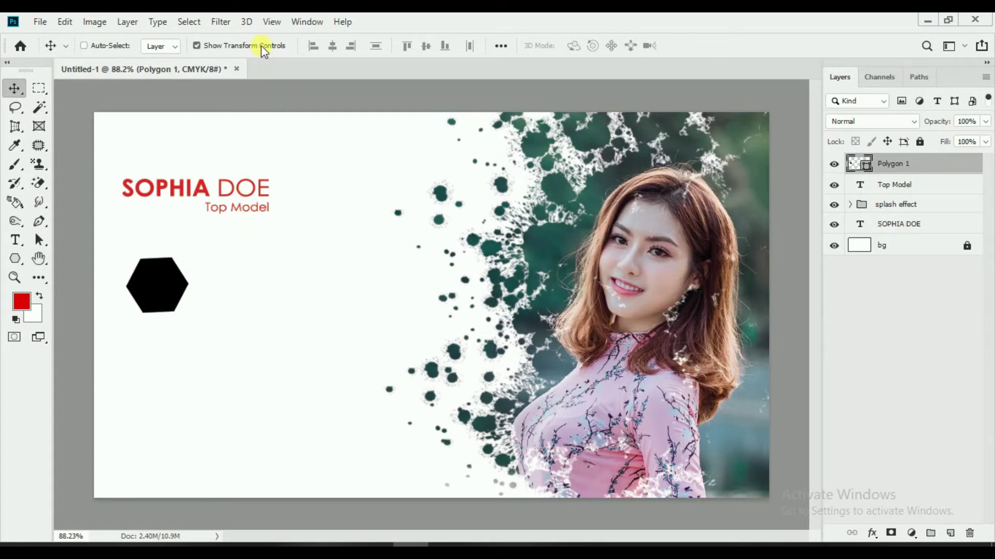
Rotate the hexagon 90°, scale it to about 66%, and move it up-left
mouse_move(201, 250)
left_mouse_down()
mouse_move(212, 321)
mouse_move(203, 336)
left_mouse_up()
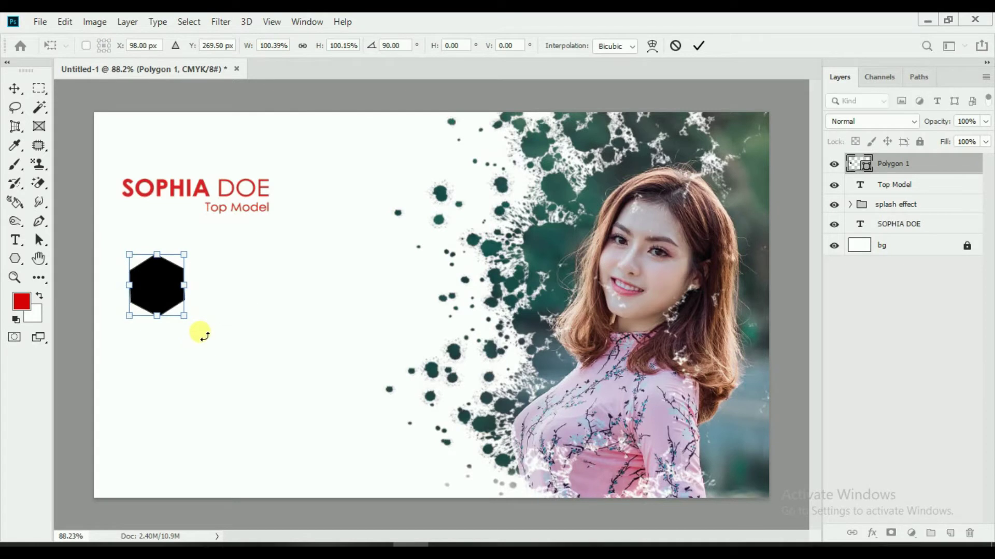
left_click(698, 46)
left_click(266, 48)
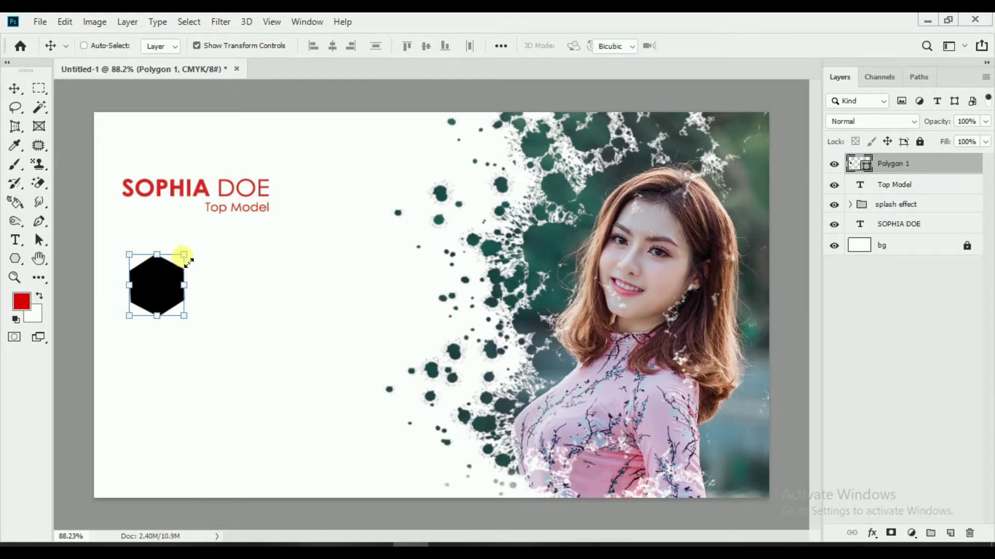
left_click_drag(183, 255, 176, 266)
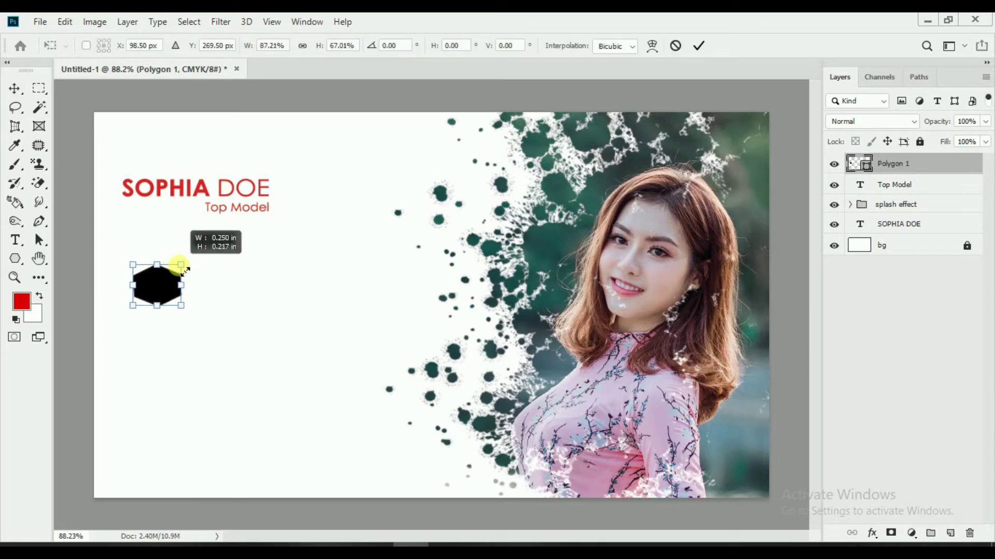
left_click(699, 46)
mouse_move(224, 277)
left_mouse_down()
mouse_move(215, 269)
mouse_move(209, 287)
left_mouse_up()
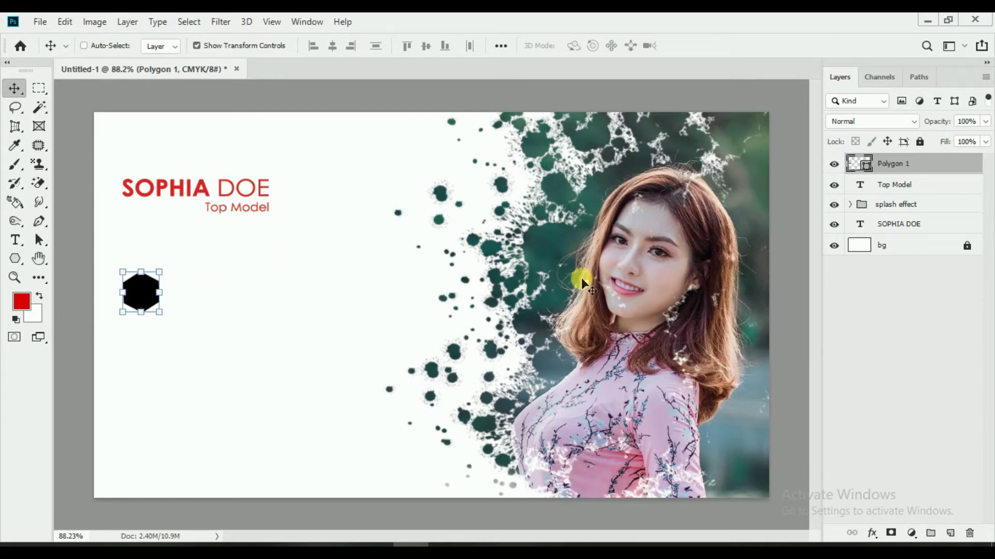
Duplicate the hexagon layer and place the copy directly below the original
right_click(927, 164)
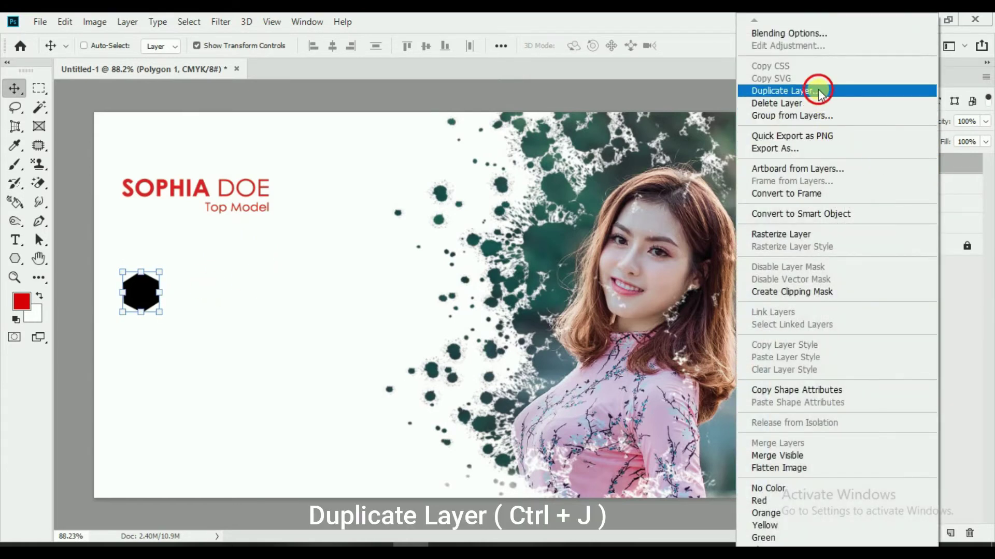
left_click(816, 90)
left_click(621, 156)
left_click_drag(187, 282, 185, 344)
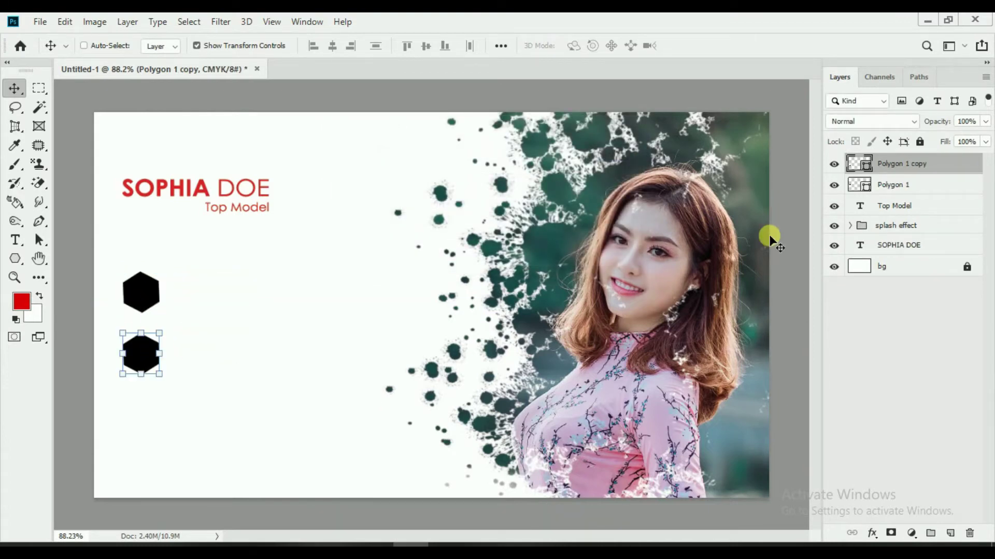
right_click(950, 161)
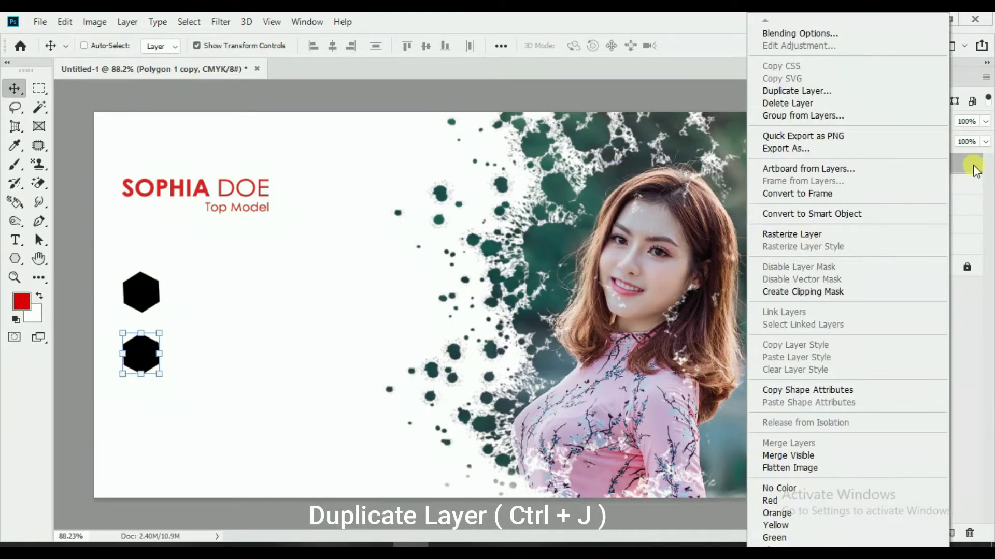
left_click(972, 166)
left_click_drag(620, 285, 588, 288)
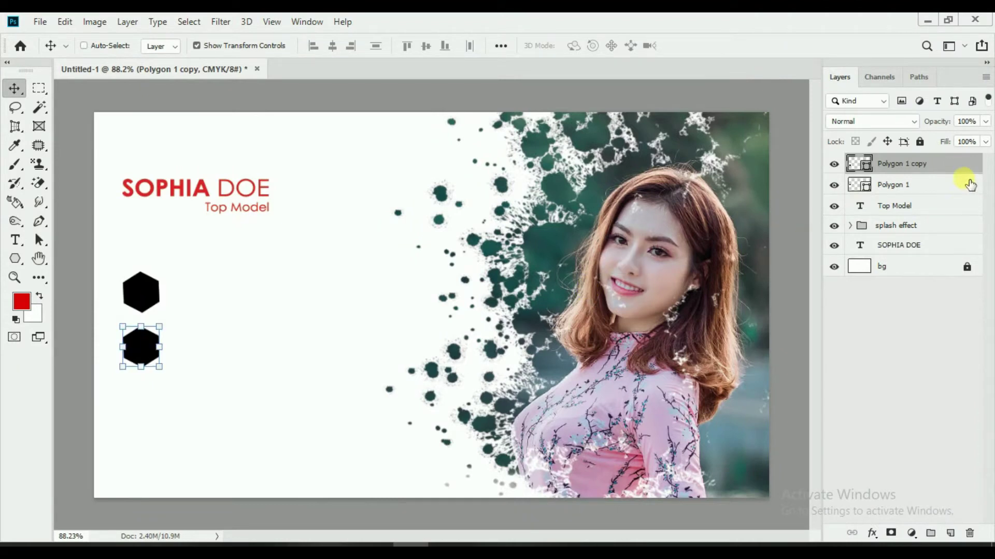
Duplicate the copy again and space the third hexagon evenly below the others
right_click(953, 164)
left_click(804, 91)
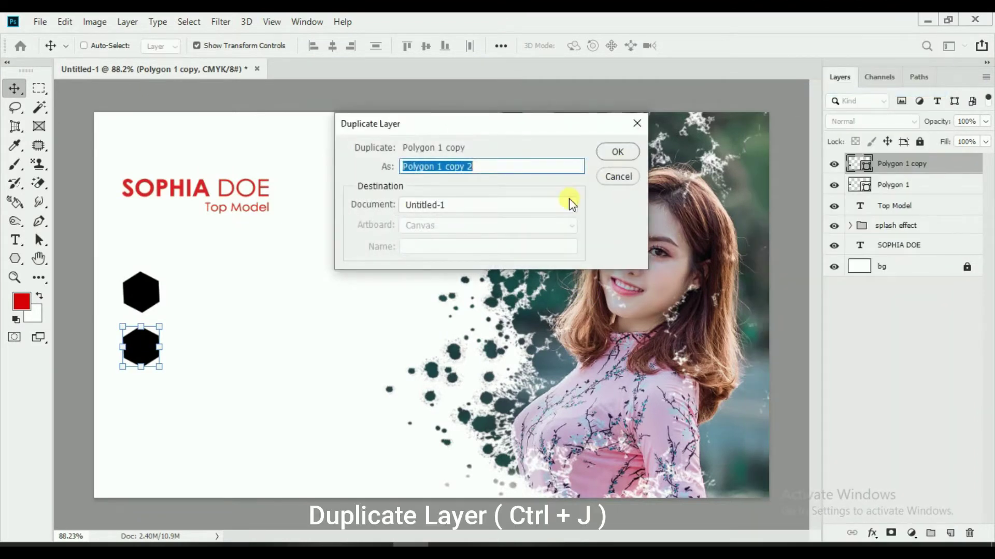
left_click(621, 150)
left_click_drag(271, 282, 272, 340)
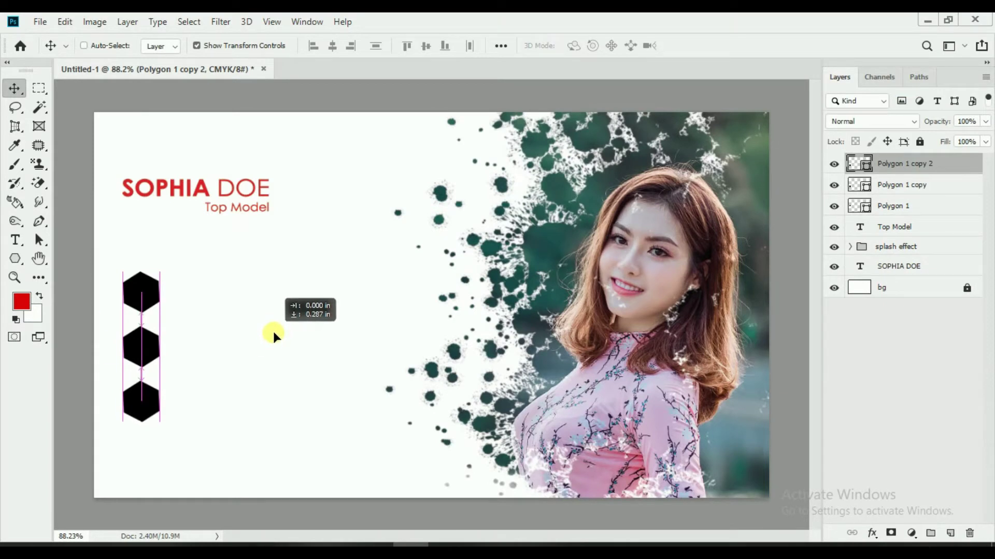
left_click_drag(272, 337, 272, 332)
Add a fourth hexagon at the column's bottom and begin selecting all the hexagon layers
right_click(948, 165)
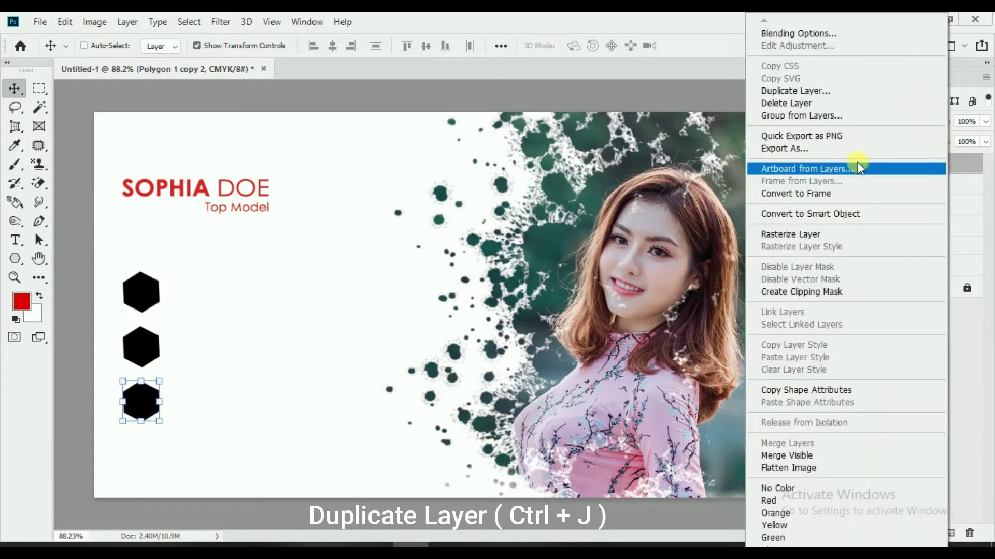
left_click(813, 91)
left_click(615, 153)
left_click_drag(240, 372, 229, 422)
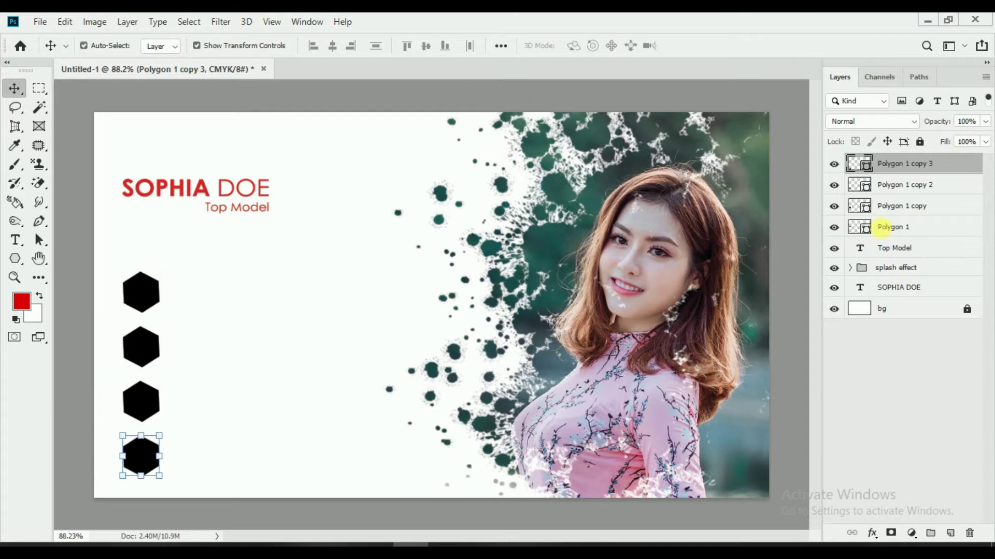
left_click(905, 193, "ctrl")
Give all four hexagons a white fill and a 4 px dark-red stroke
left_click(889, 227, "ctrl")
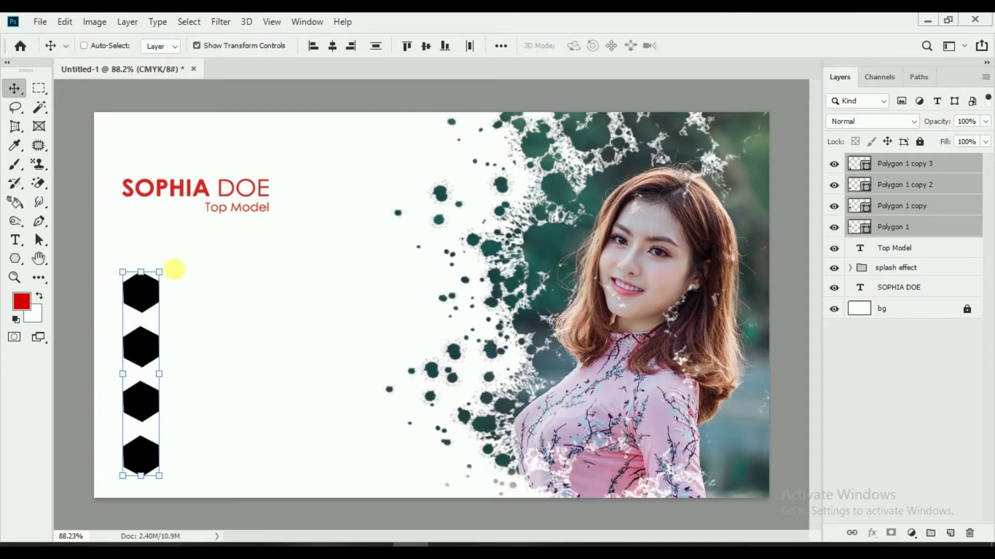
left_click(17, 262)
left_click(162, 47)
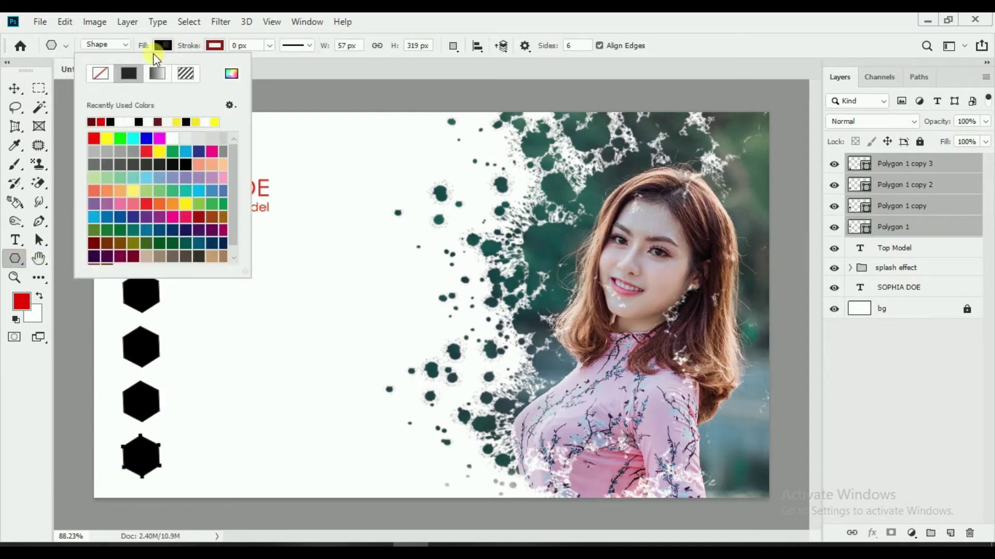
left_click(100, 122)
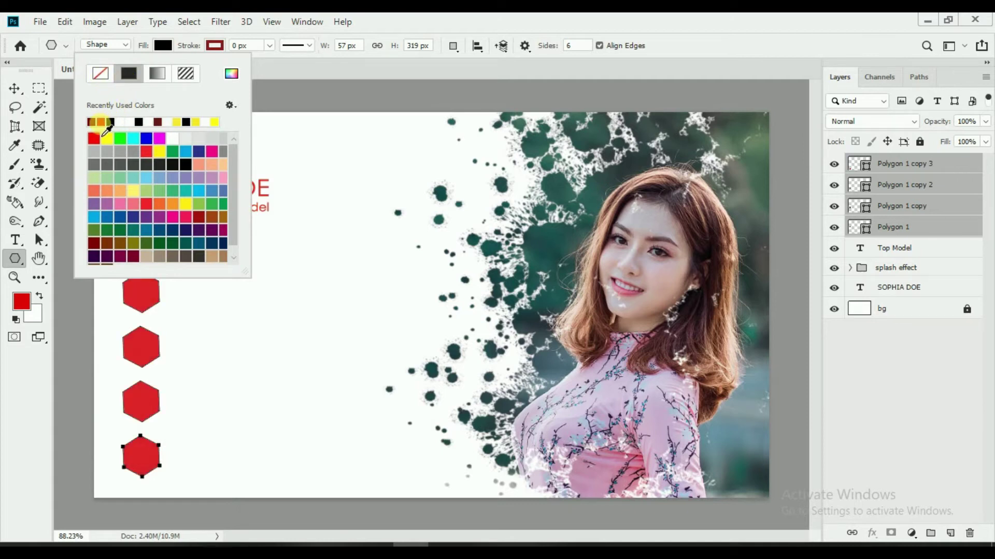
left_click(186, 122)
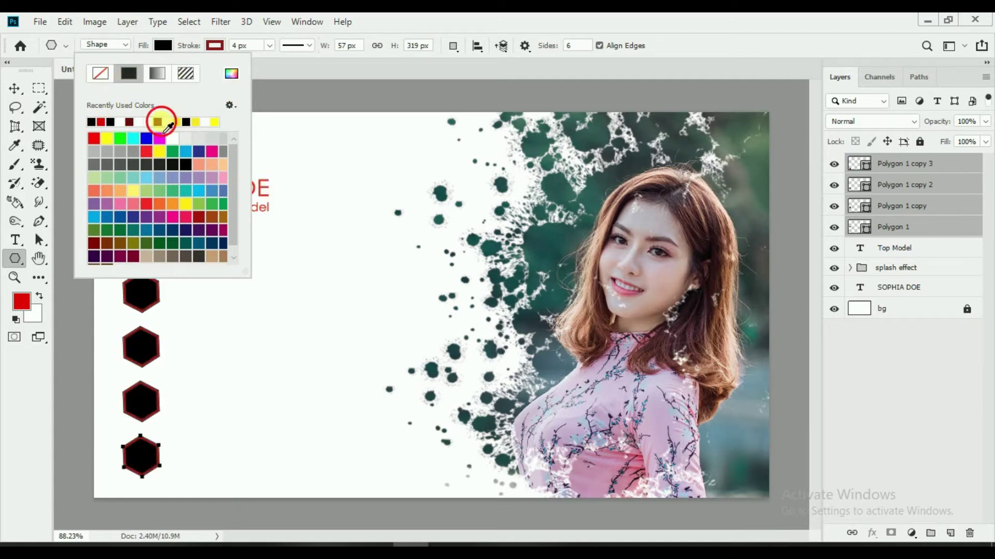
left_click(161, 122)
left_click(14, 88)
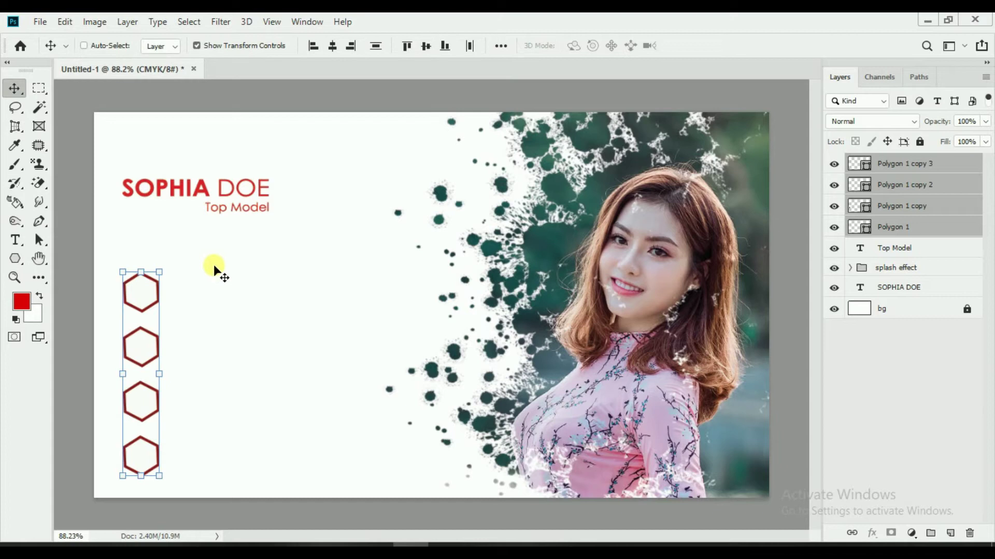
Raise the hexagon column, shrink it slightly and nudge it left
left_click_drag(317, 344, 315, 316)
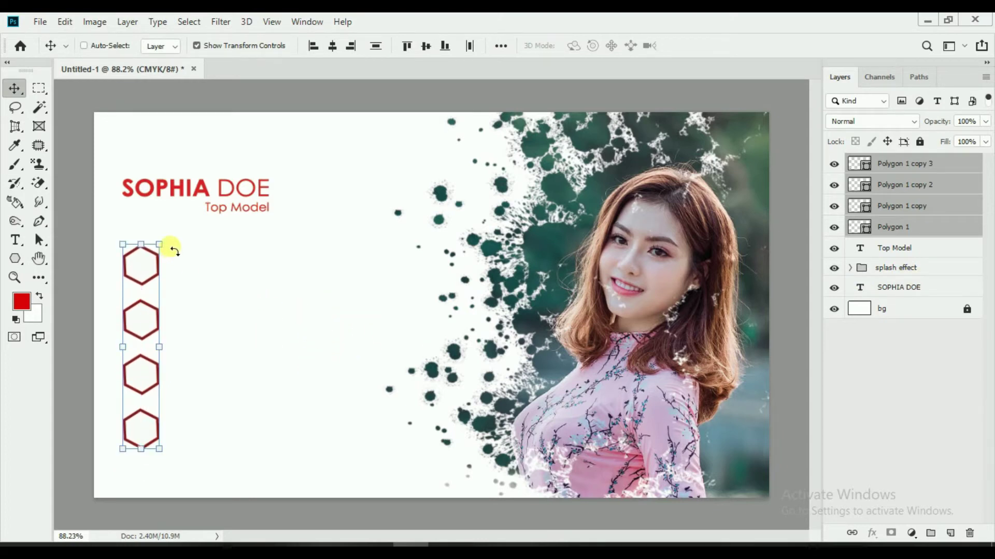
left_click(159, 245)
left_click_drag(167, 250, 161, 255)
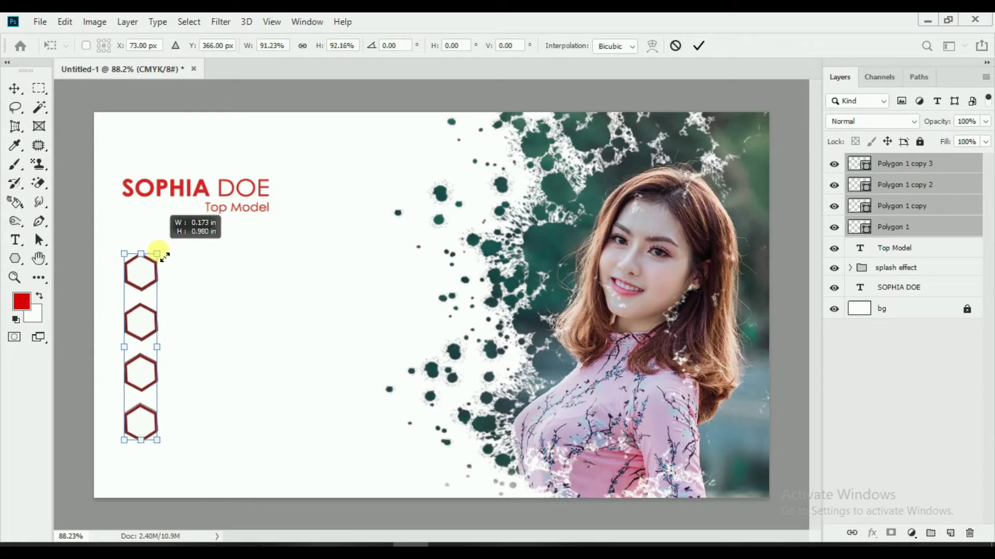
left_click(698, 47)
left_click_drag(334, 325, 331, 319)
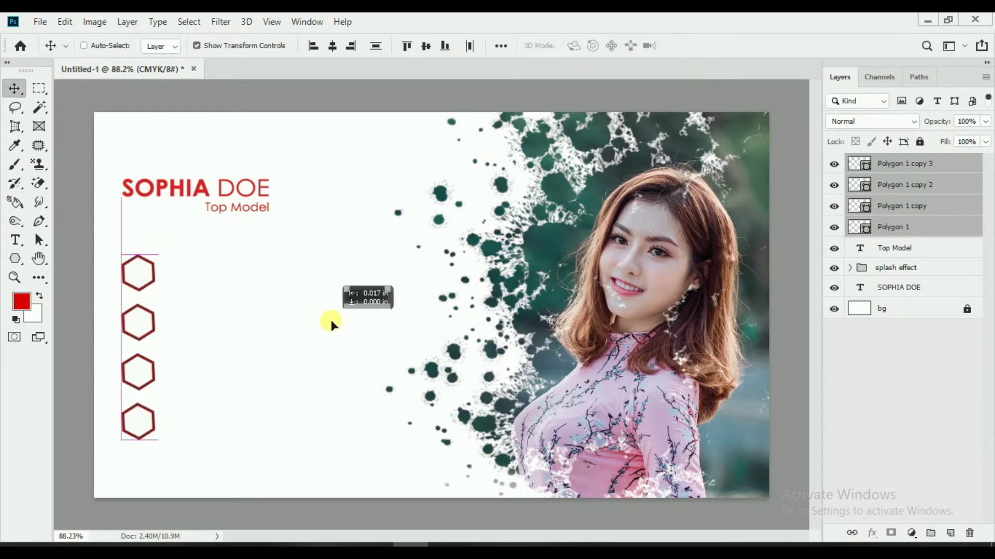
left_click(268, 52)
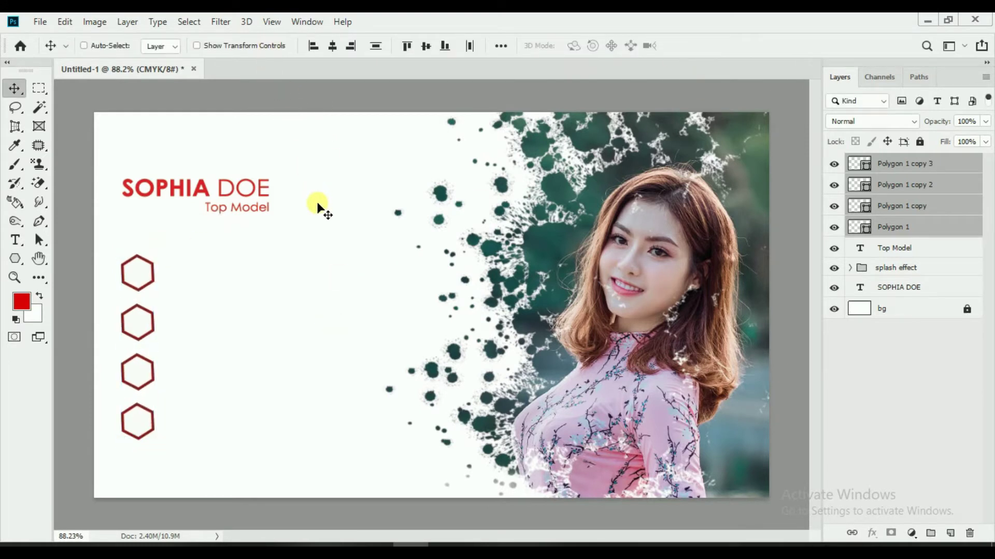
Rename the Polygon 1 layer to phone and put it into a new group
left_click(915, 230)
left_click(834, 228)
left_click(883, 231)
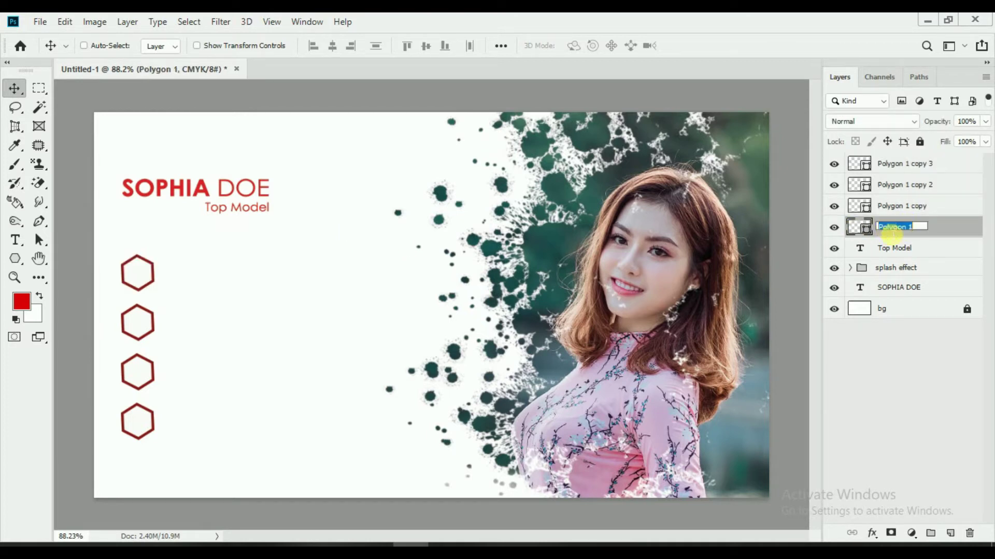
type("c")
left_click(890, 231)
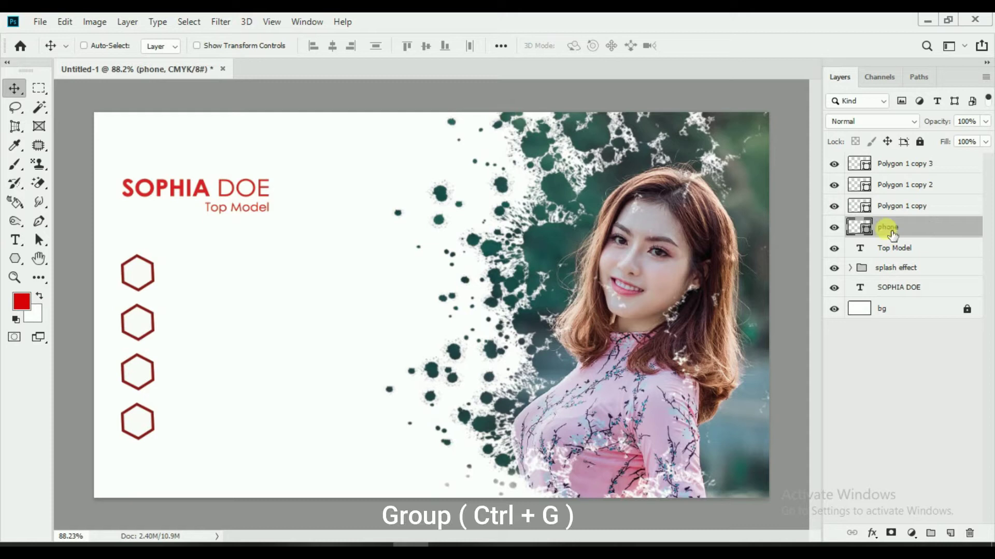
key("ctrl+g")
double_click(890, 226)
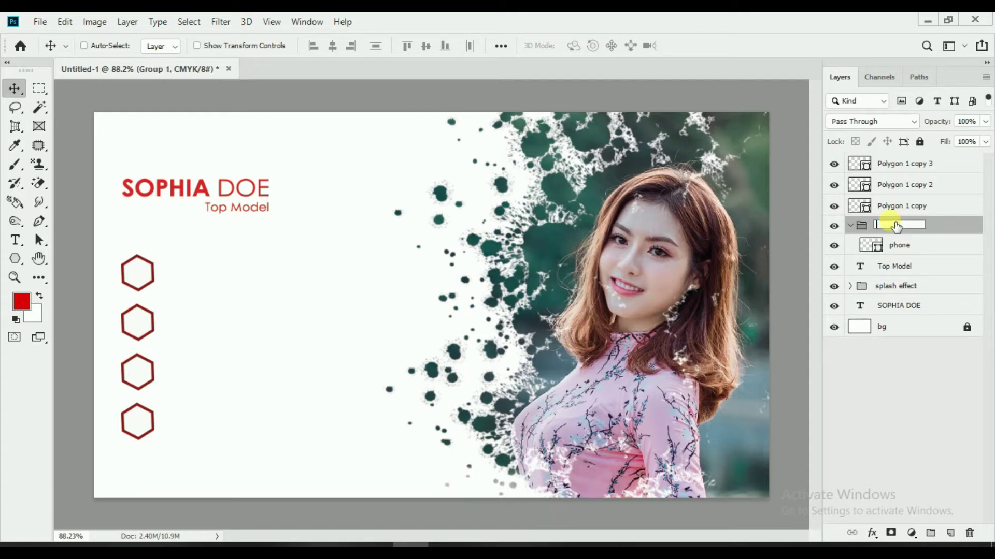
type("phone")
Name the group phone and place Phone black.png as an embedded image
left_click(904, 225)
left_click(914, 248)
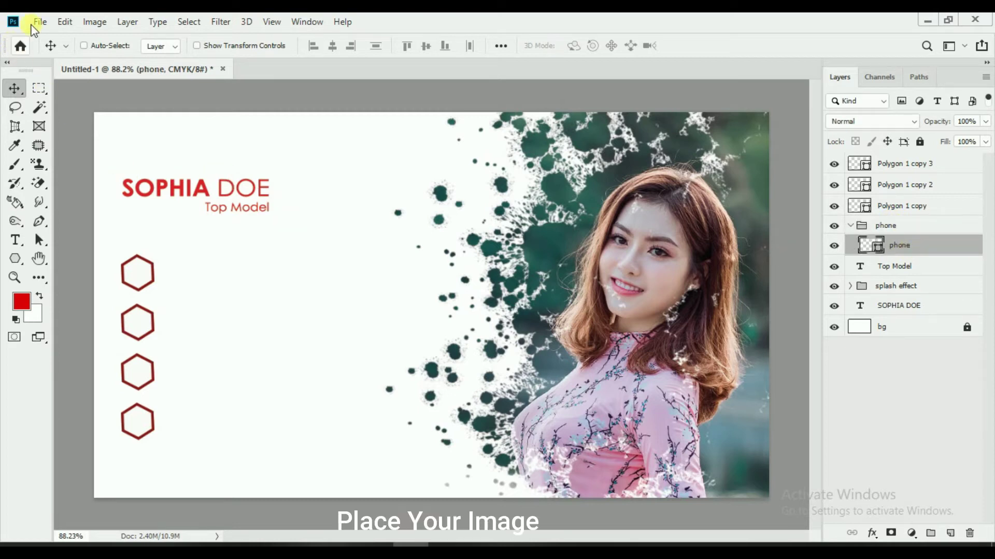
left_click(40, 21)
left_click(99, 296)
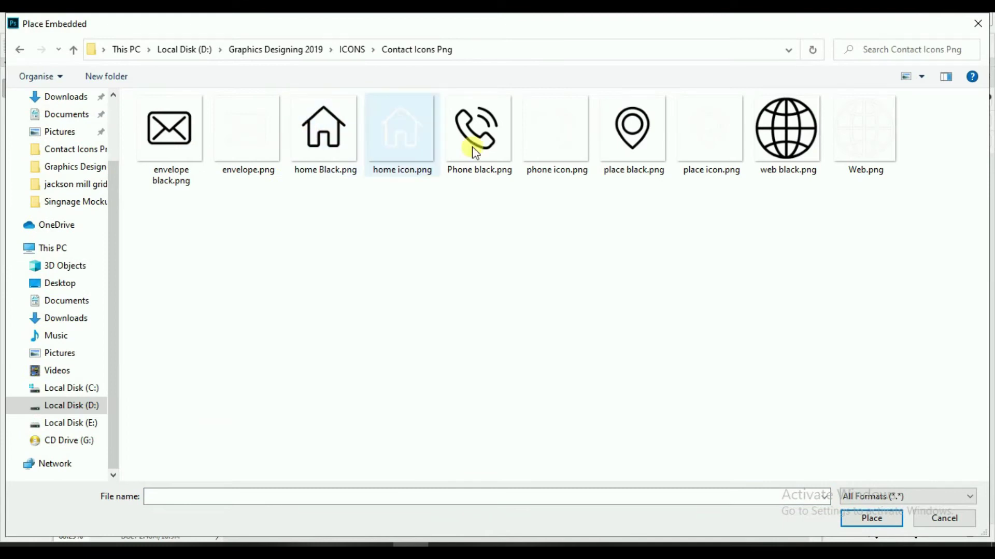
left_click(510, 133)
double_click(510, 134)
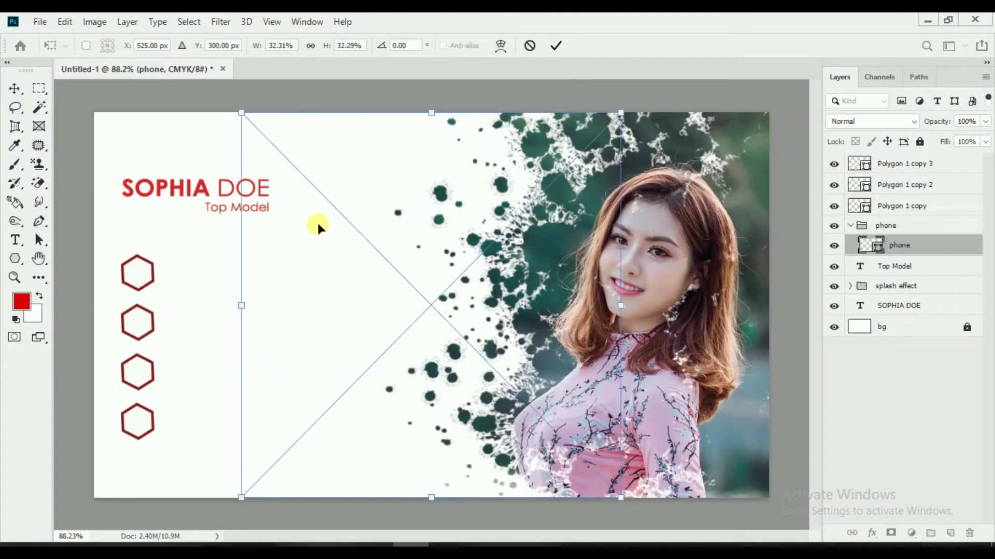
Shrink the phone icon and centre it inside the top hexagon
mouse_move(627, 115)
left_mouse_down()
mouse_move(443, 307)
mouse_move(138, 274)
left_mouse_up()
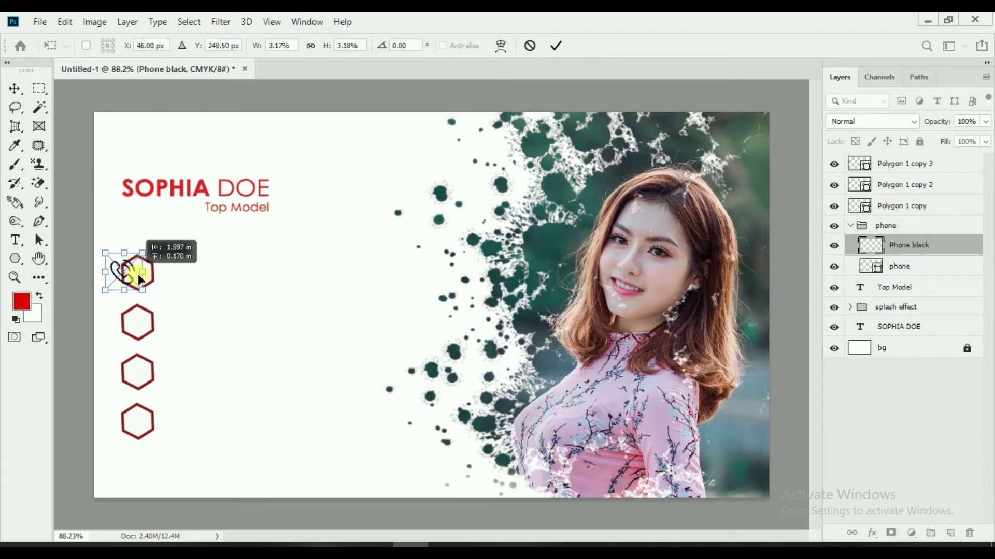
scroll(149, 275, "up", 1)
scroll(122, 271, "up", 4)
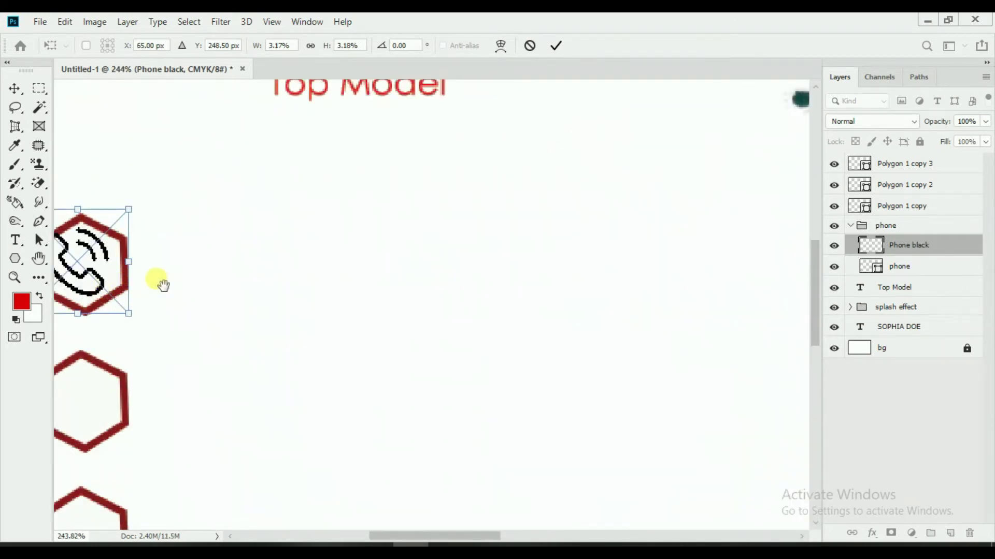
left_click_drag(163, 285, 344, 302)
scroll(282, 295, "up", 2)
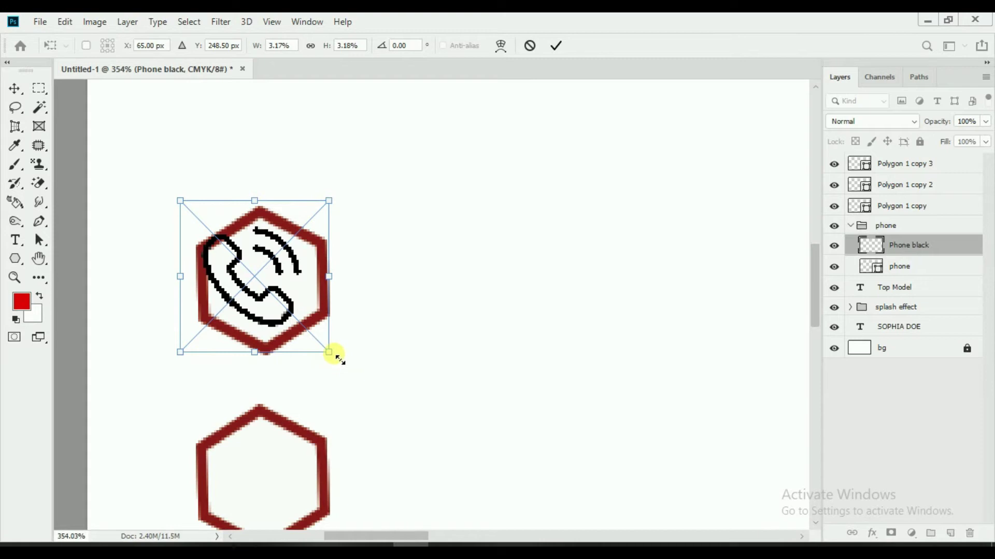
left_click_drag(328, 352, 304, 322)
left_click_drag(261, 280, 269, 284)
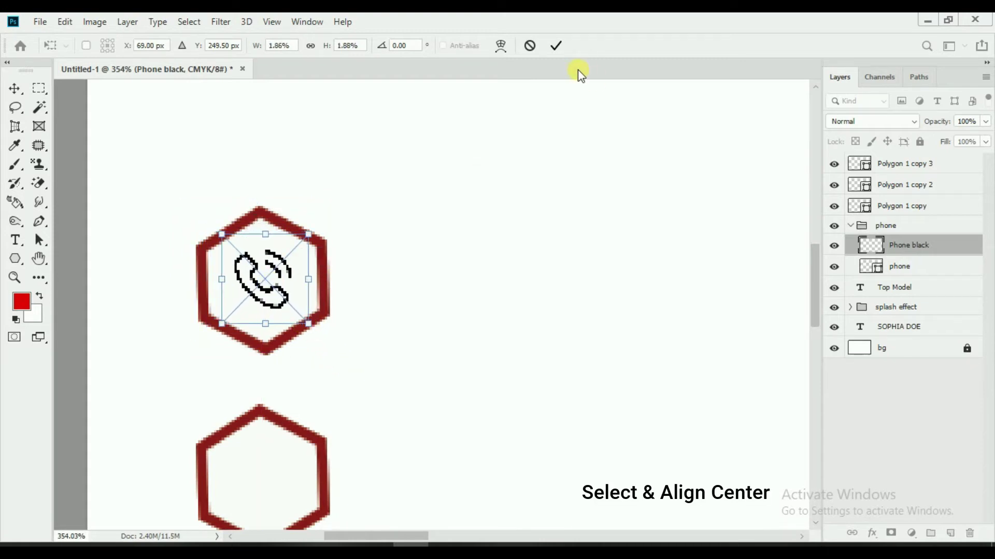
key("Return")
left_click(917, 268, "shift")
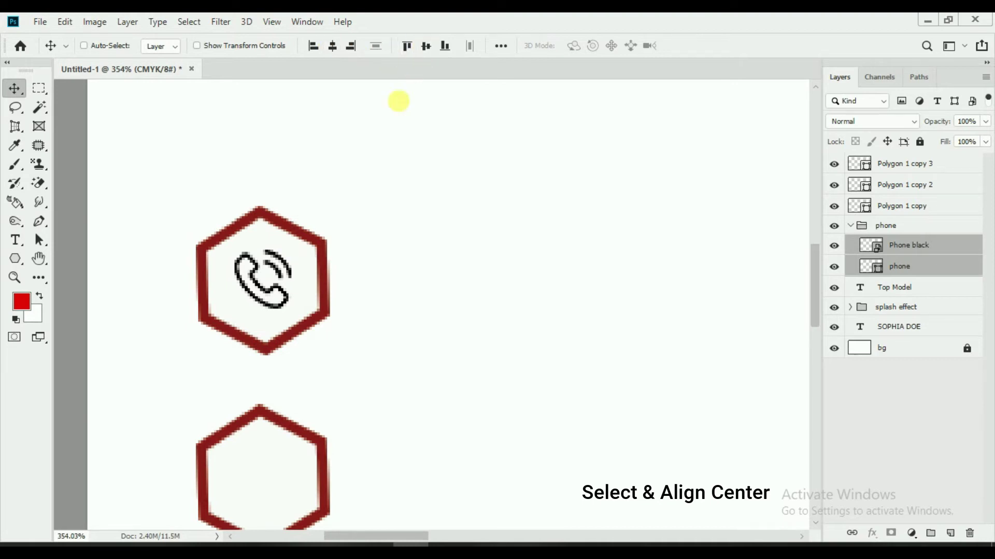
key("ctrl+0")
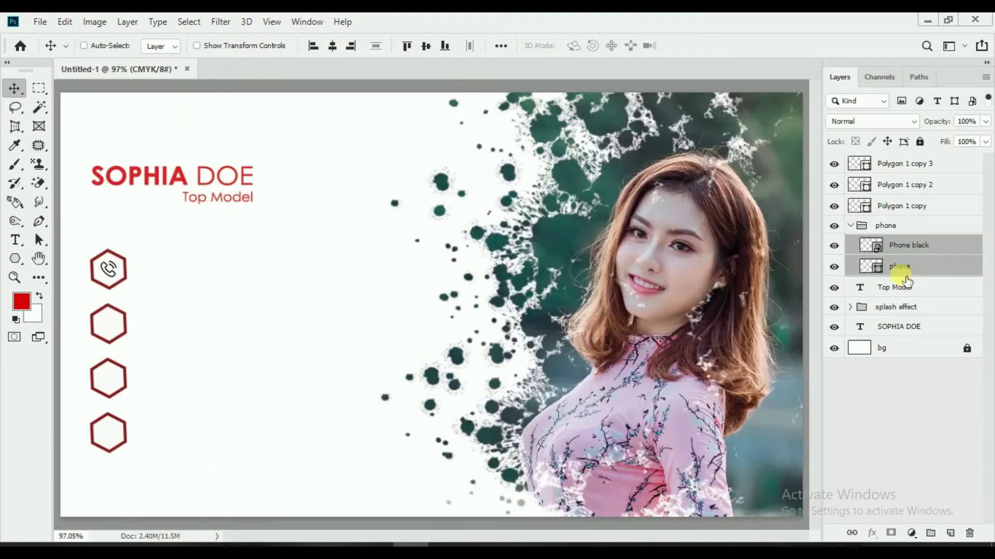
Rename the Polygon 1 copy layer to email and group it as email
left_click(850, 226)
double_click(895, 206)
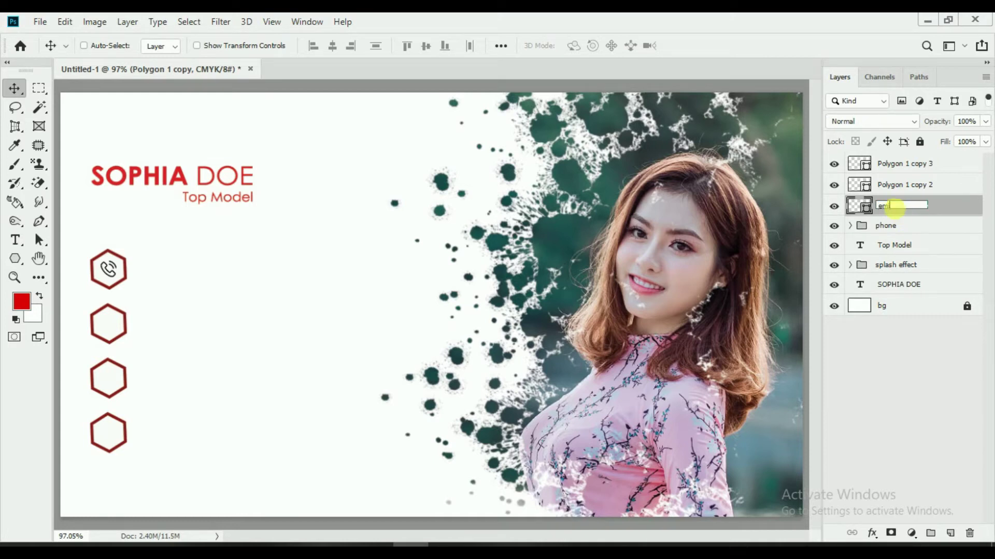
type("ial")
key("Return")
key("ctrl+g")
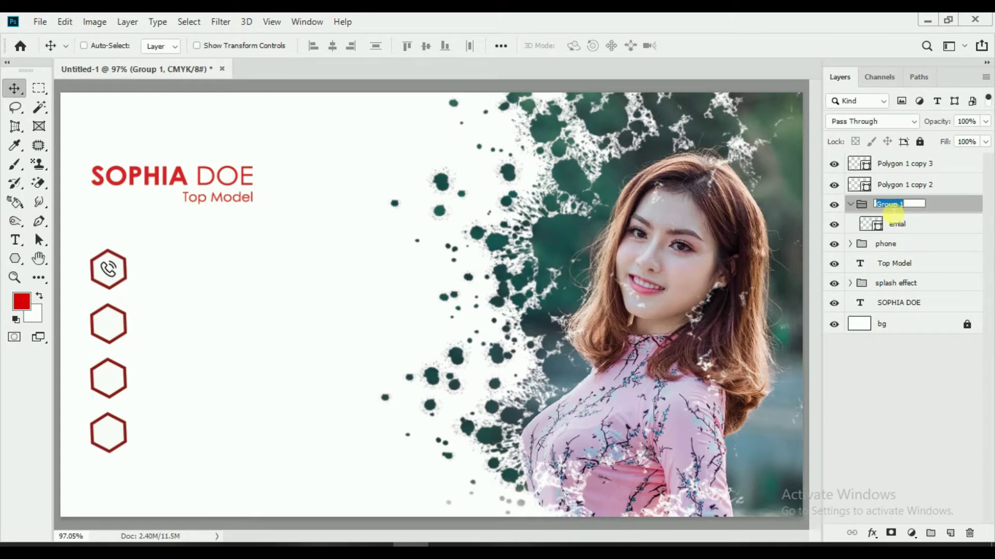
type("email")
key("Return")
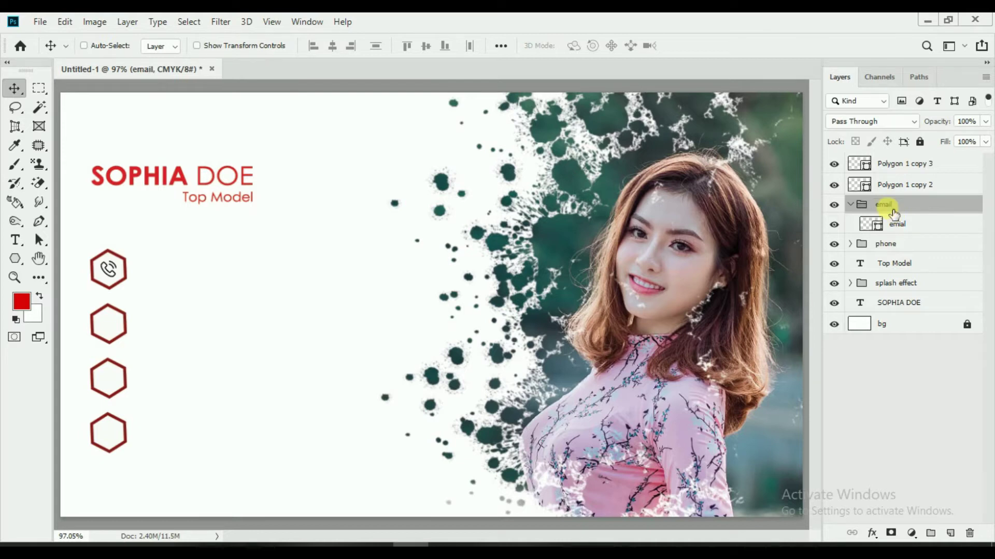
Place envelope black.png as an embedded image in the email group
left_click(888, 222)
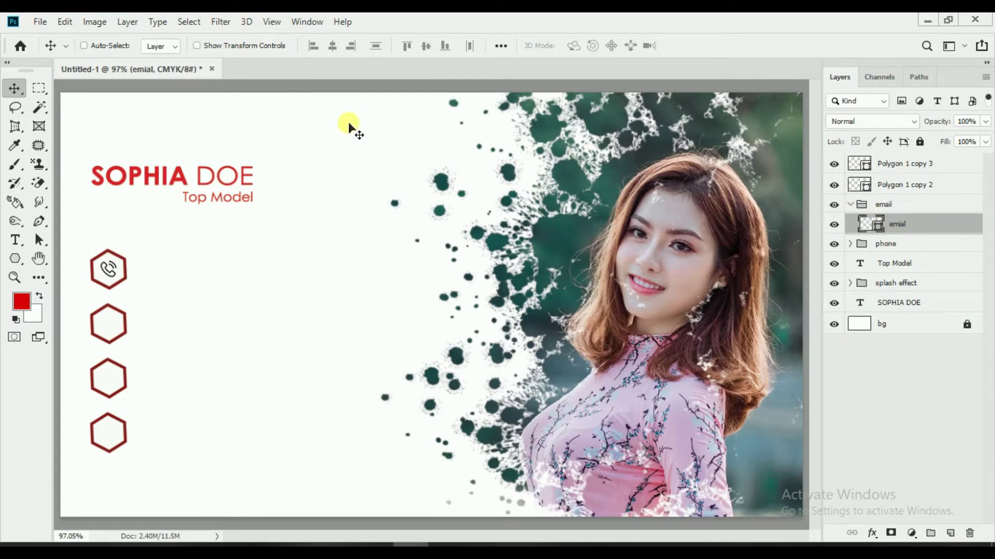
left_click(41, 23)
left_click(99, 289)
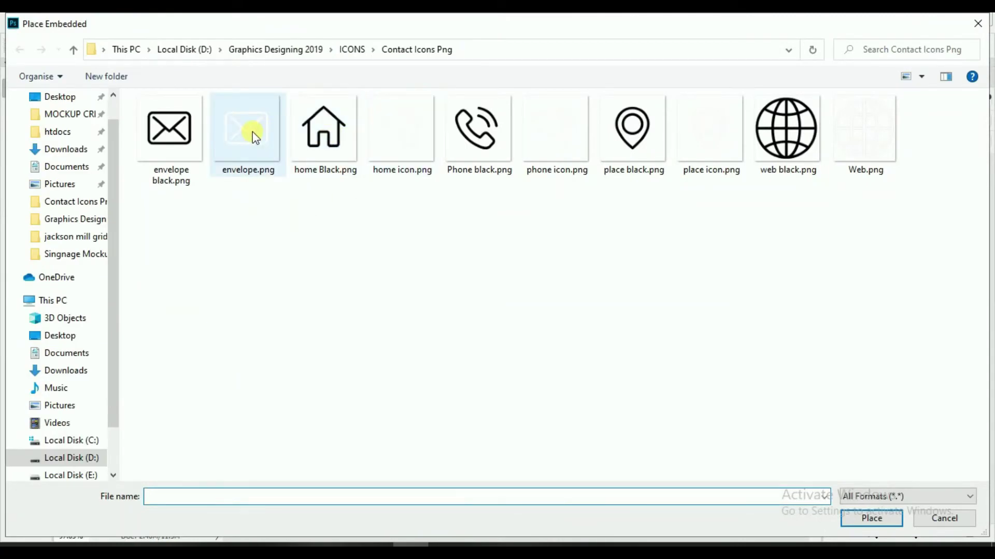
left_click(189, 139)
double_click(189, 140)
Shrink the envelope icon and centre it within the second hexagon
mouse_move(638, 99)
left_mouse_down()
mouse_move(468, 312)
mouse_move(107, 331)
left_mouse_up()
scroll(108, 330, "up", 8)
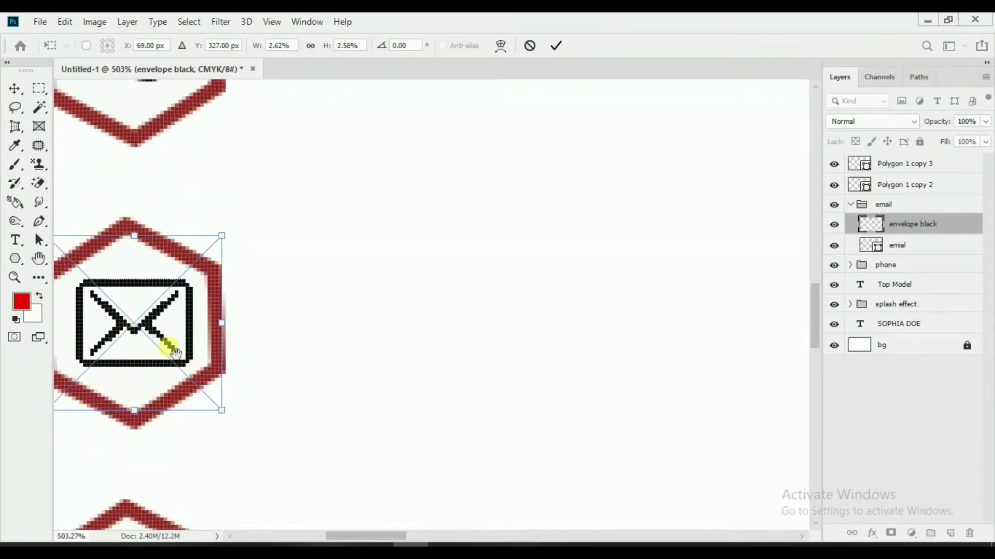
left_click_drag(175, 353, 261, 413)
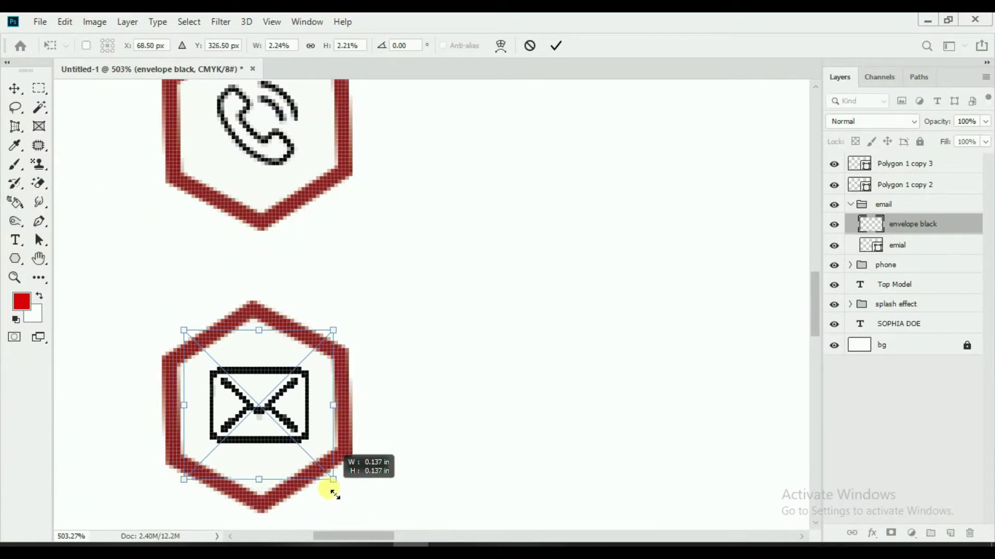
left_click_drag(348, 495, 322, 469)
left_click(556, 46)
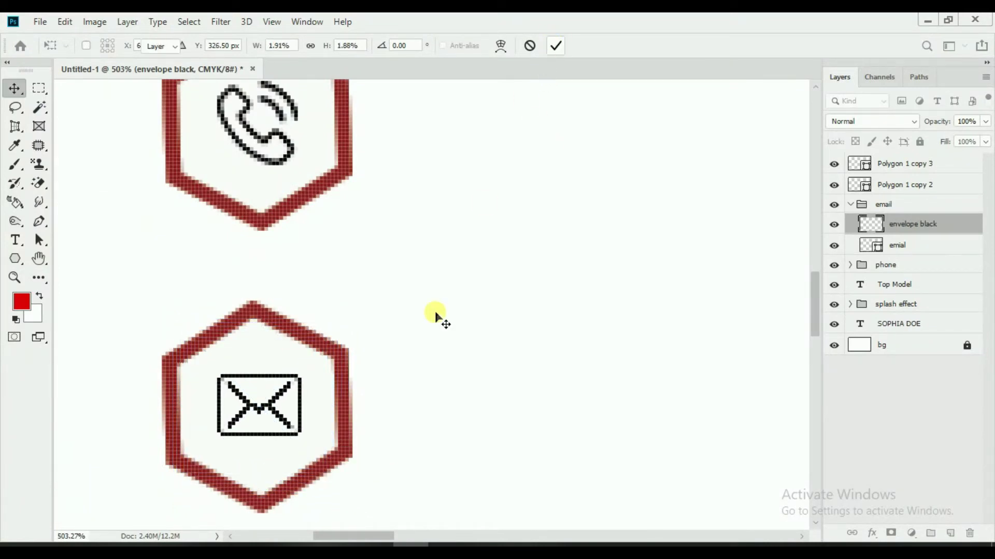
key("ctrl+0")
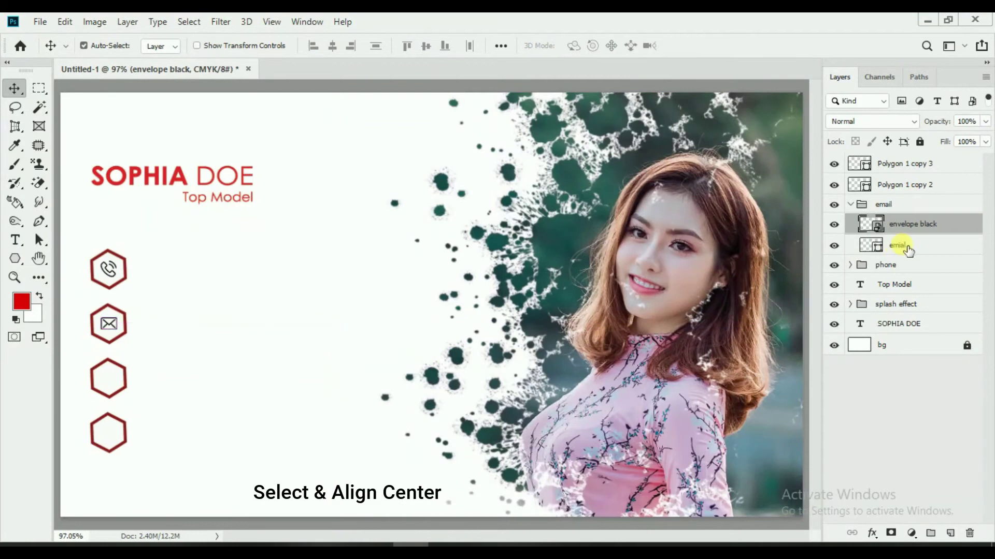
left_click(901, 246, "shift")
left_click(426, 46)
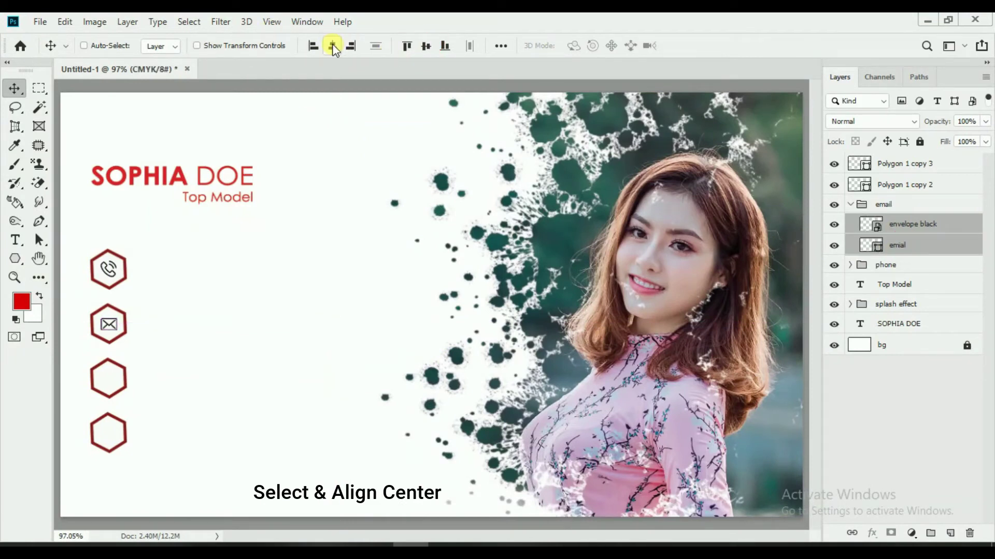
Rename Polygon 1 copy 2 to website and group it as website
left_click(850, 205)
double_click(904, 185)
key("BackSpace")
type("web")
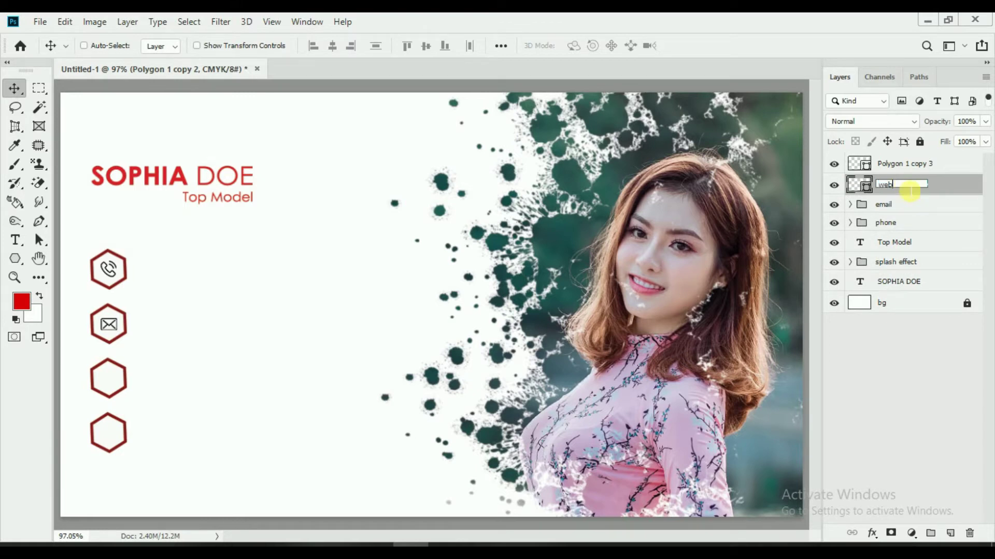
type("site")
key("Return")
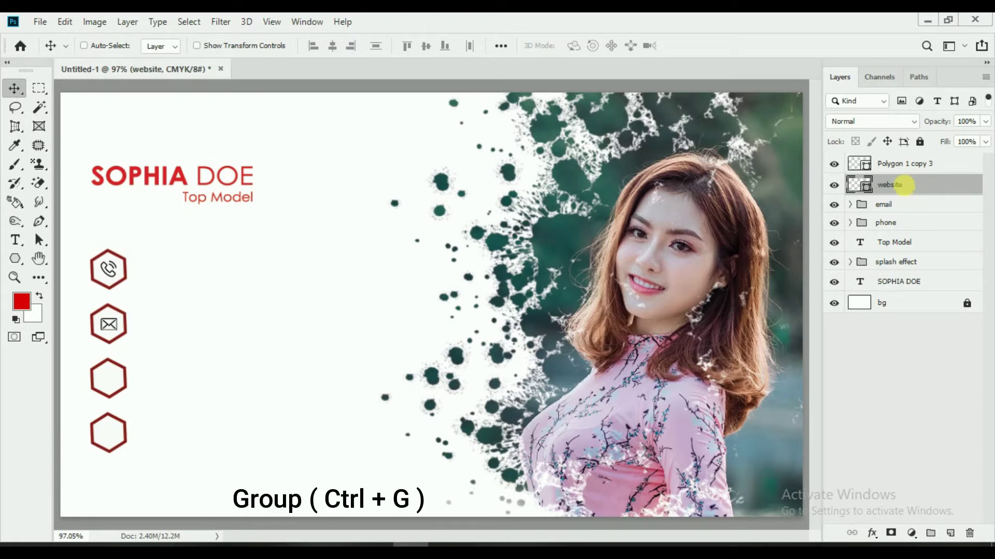
key("ctrl+g")
double_click(909, 187)
type("webs")
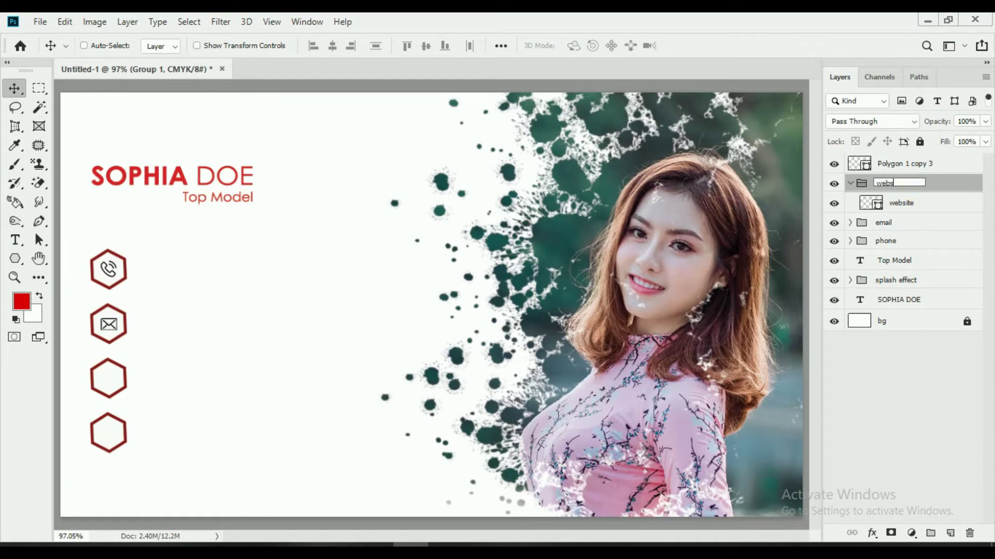
type("ite")
key("Return")
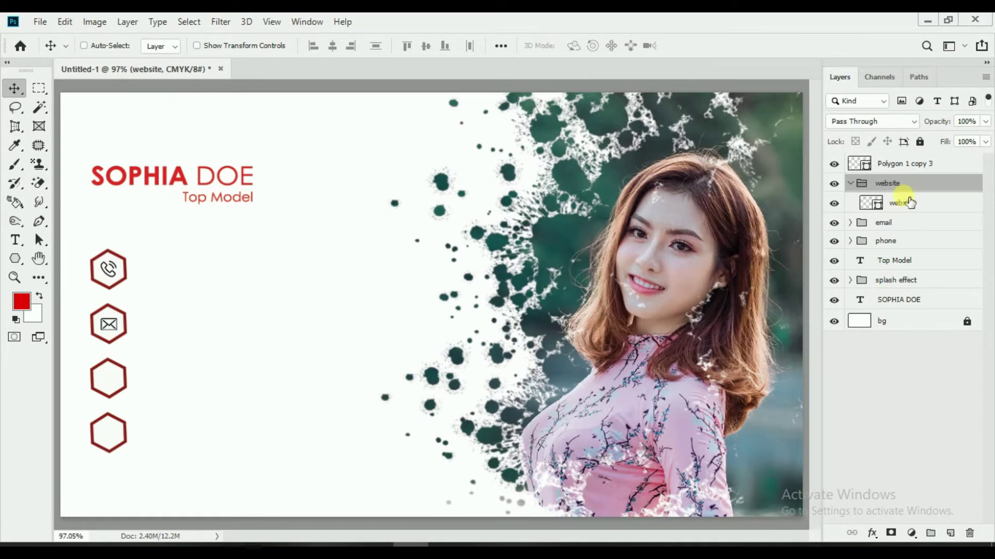
Place web black.png as an embedded image in the website group
left_click(910, 202)
left_click(39, 21)
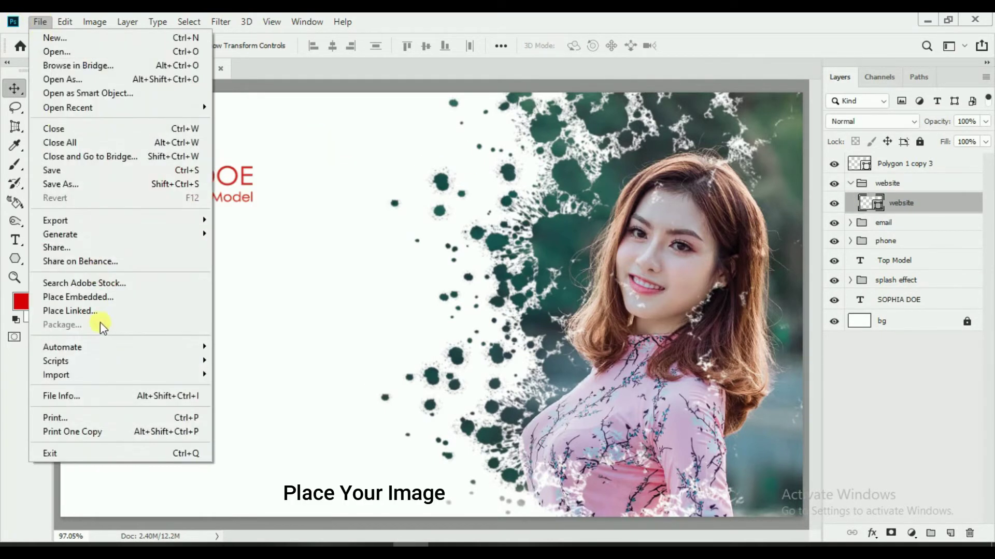
left_click(93, 297)
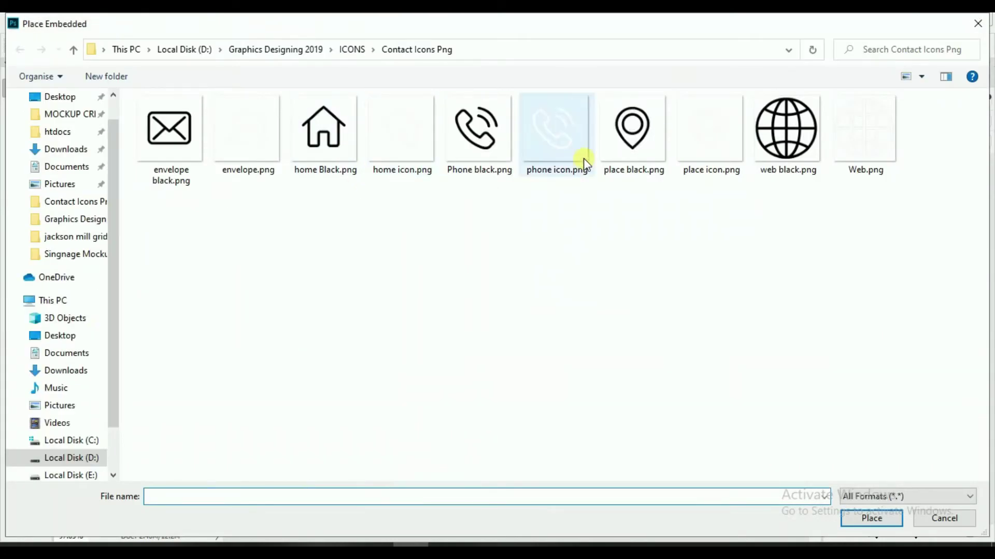
double_click(786, 129)
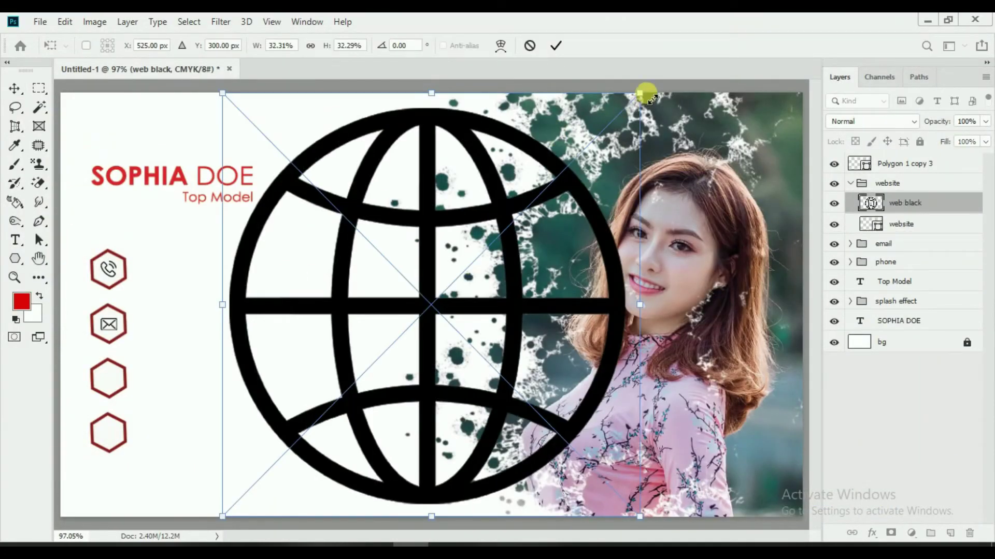
Shrink the globe icon and centre it within the third hexagon
mouse_move(645, 93)
left_mouse_down()
mouse_move(428, 306)
mouse_move(104, 380)
left_mouse_up()
scroll(104, 379, "up", 3)
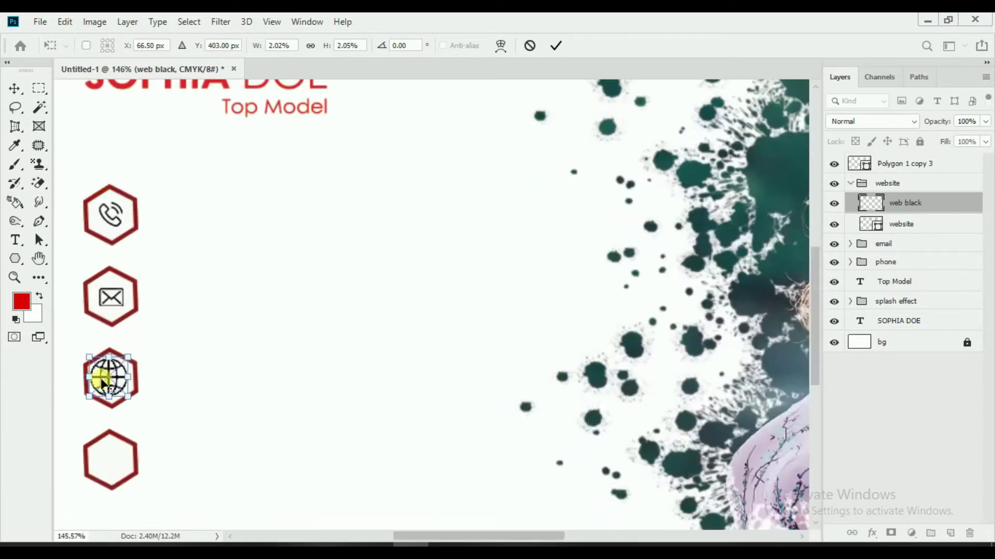
scroll(104, 383, "up", 3)
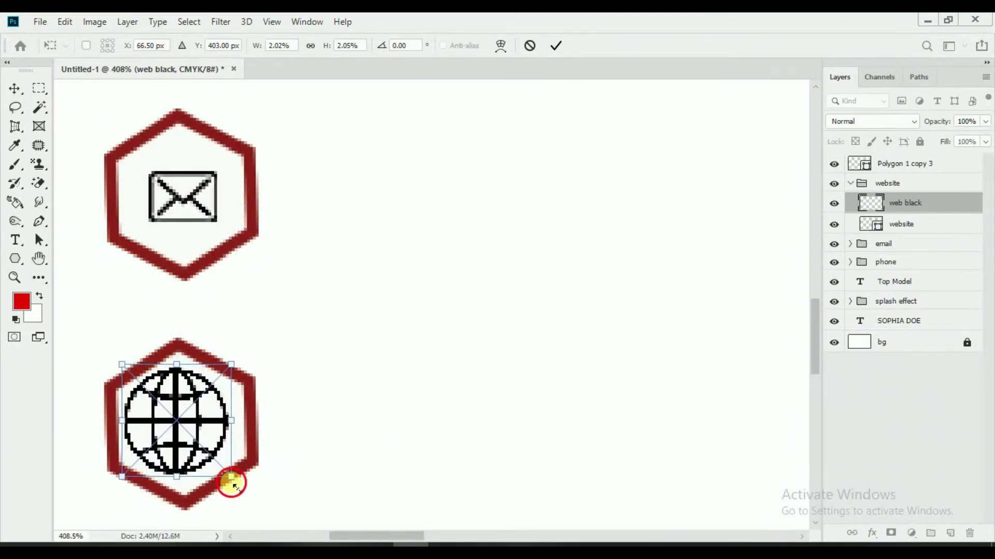
left_click_drag(233, 485, 196, 445)
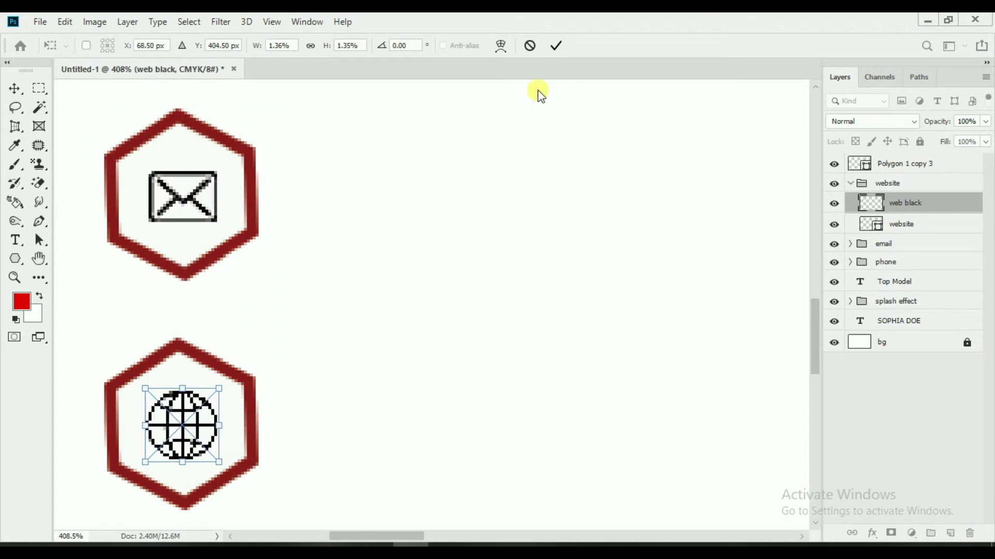
left_click(564, 46)
left_click(901, 224, "shift")
left_click(332, 46)
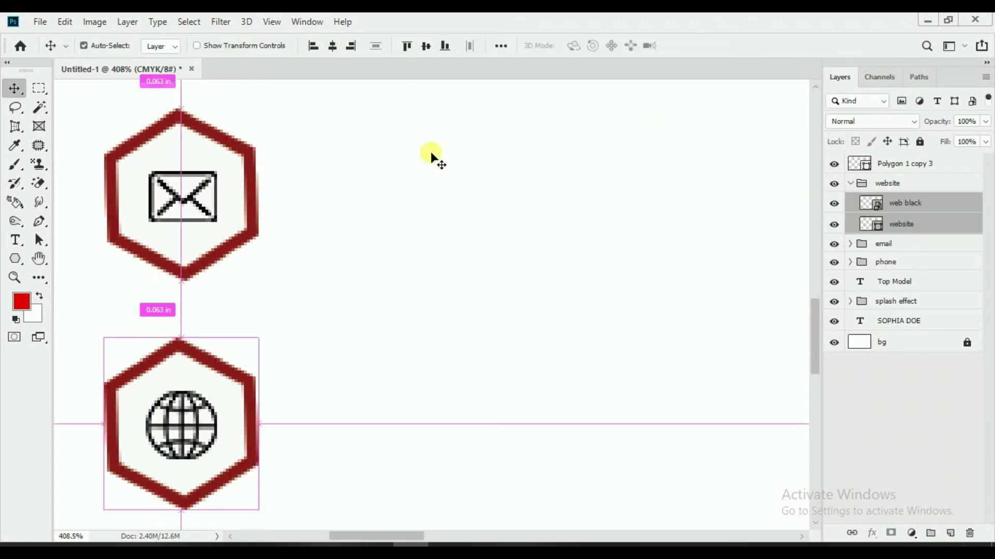
key("ctrl+0")
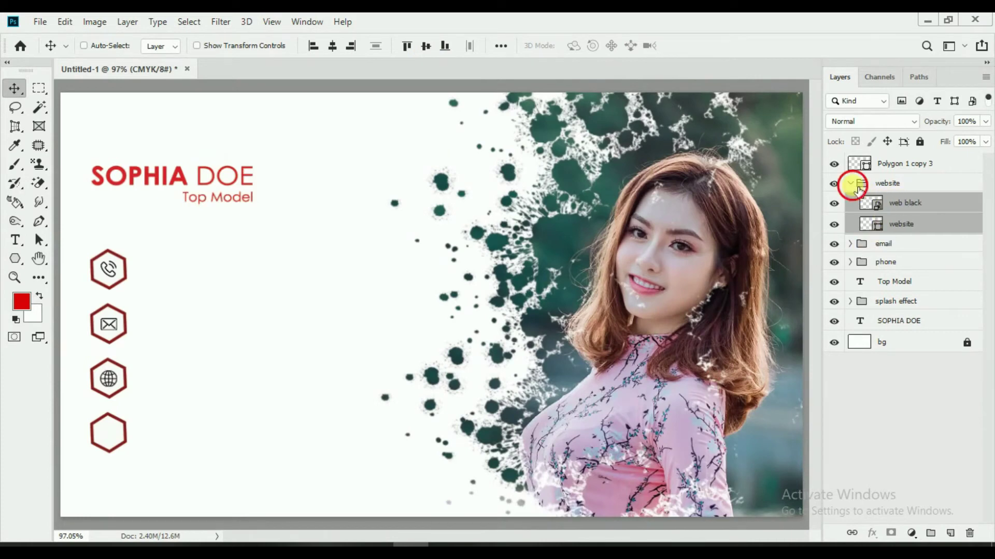
Rename Polygon 1 copy 3 to address and group it as address
left_click(852, 185)
double_click(910, 164)
type("addre")
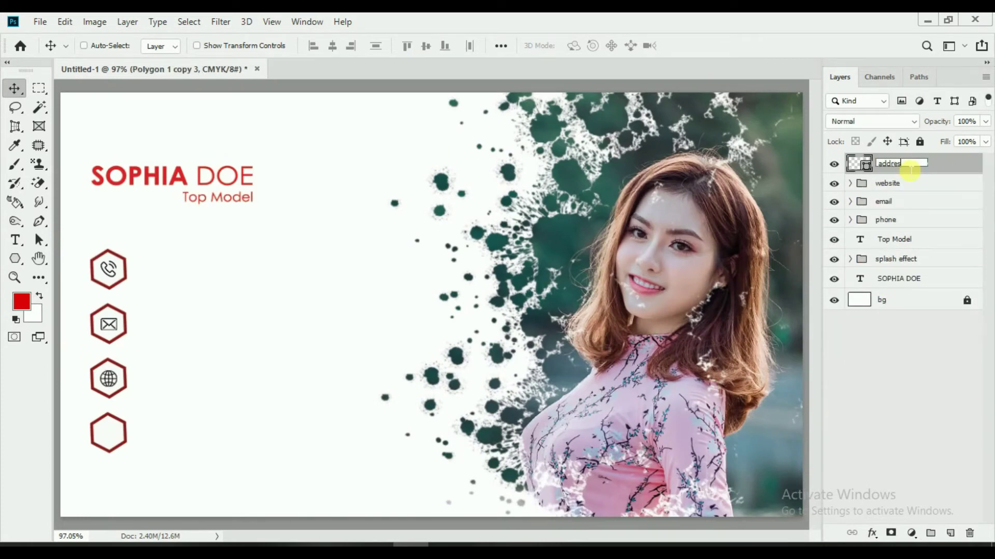
type("s")
key("Return")
key("ctrl+g")
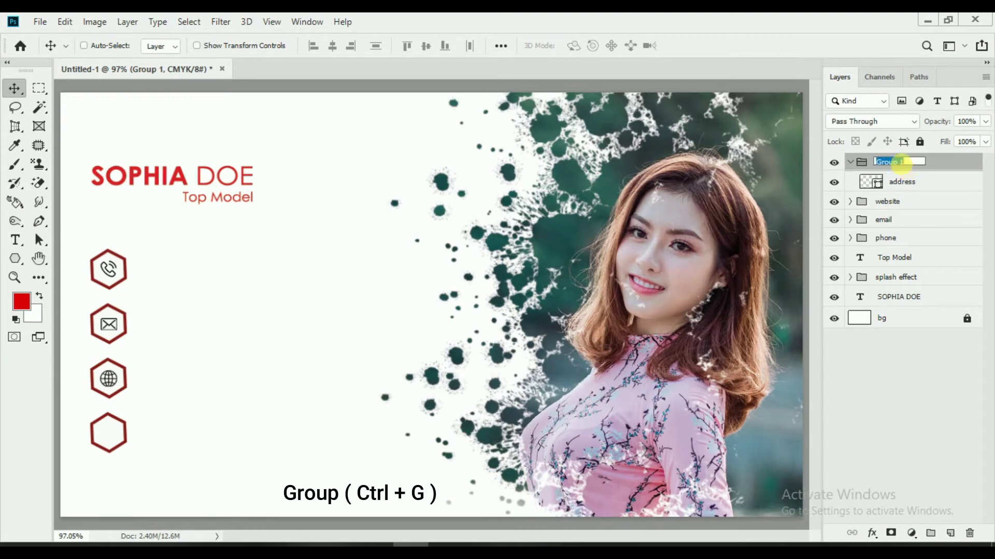
type("address")
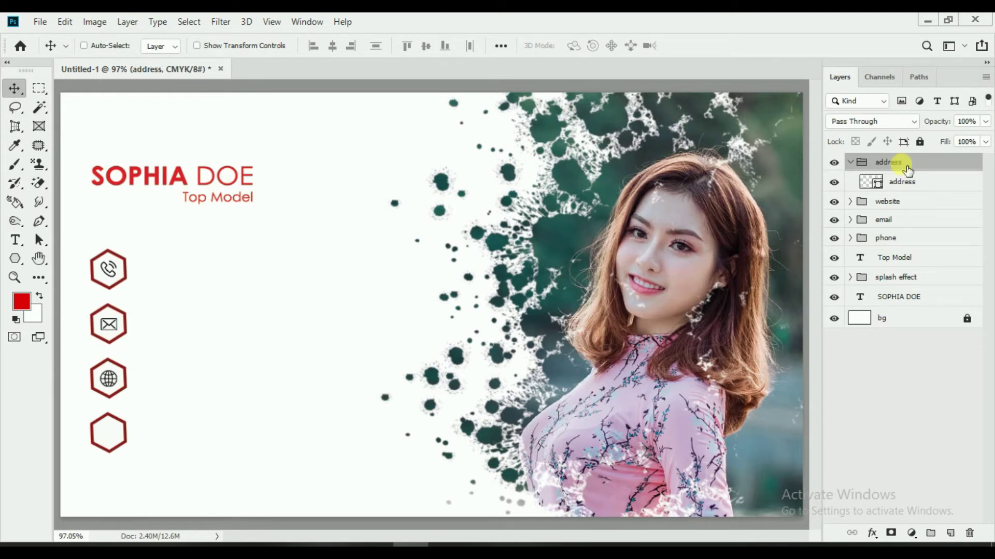
Place home Black.png as an embedded image in the address group
left_click(904, 183)
left_click(39, 21)
left_click(177, 296)
left_click(331, 138)
double_click(330, 139)
Shrink the house icon to fit over the fourth hexagon
mouse_move(644, 93)
left_mouse_down()
mouse_move(500, 288)
mouse_move(441, 299)
mouse_move(104, 446)
mouse_move(106, 436)
left_mouse_up()
scroll(106, 436, "up", 2)
scroll(106, 436, "up", 1)
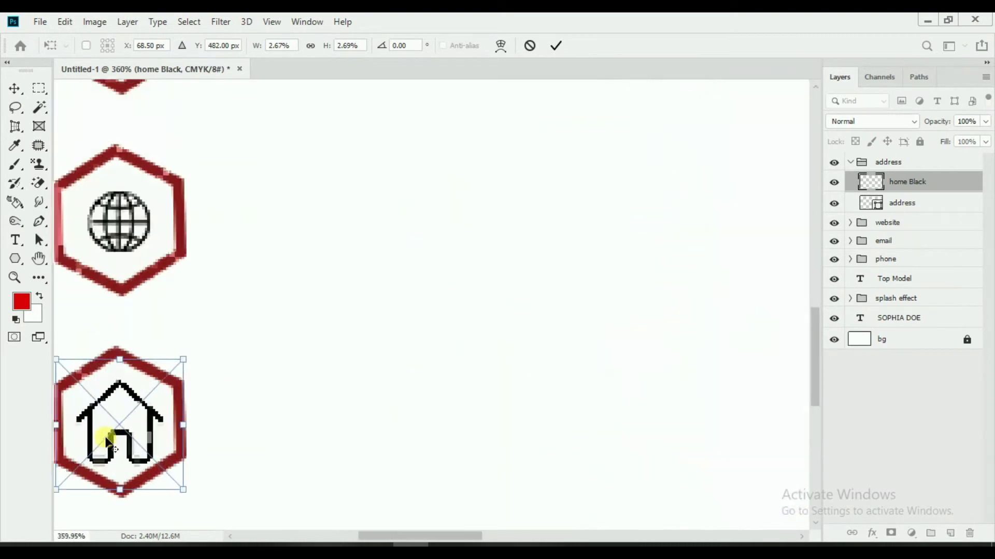
scroll(106, 436, "up", 1)
left_click_drag(196, 500, 185, 483)
left_click_drag(149, 440, 167, 423)
key("Return")
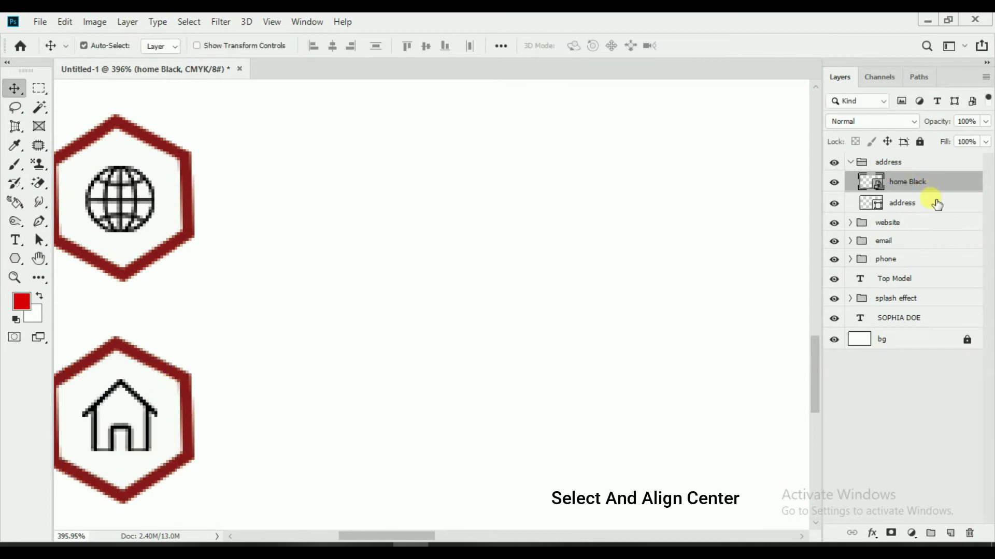
Centre the house icon within its hexagon and collapse the address group
left_click(927, 202, "shift")
left_click(407, 48)
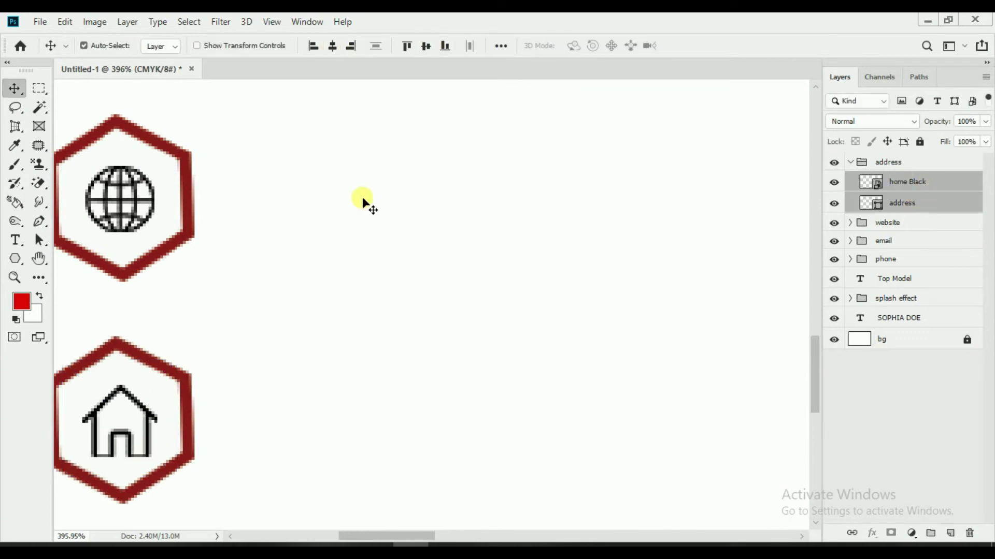
key("ctrl+0")
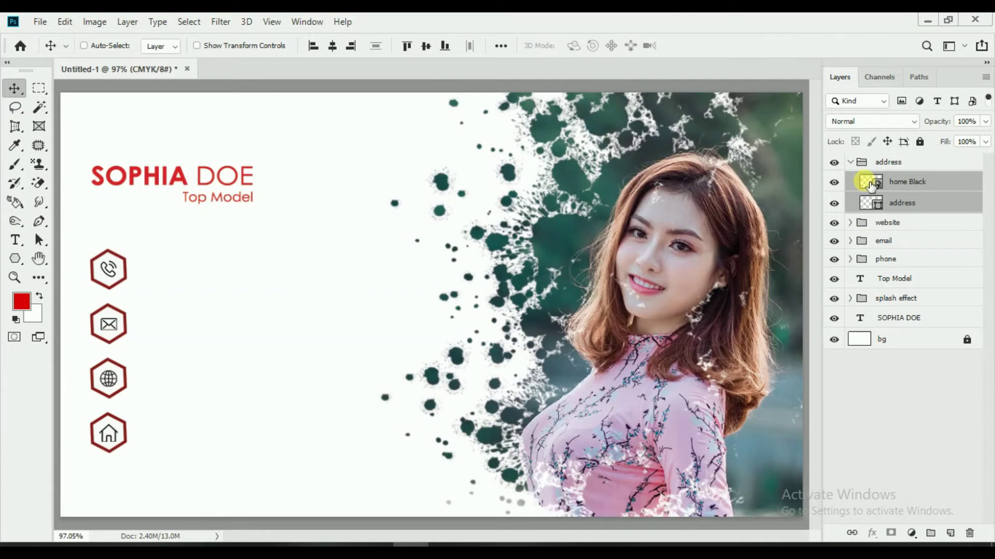
left_click(850, 162)
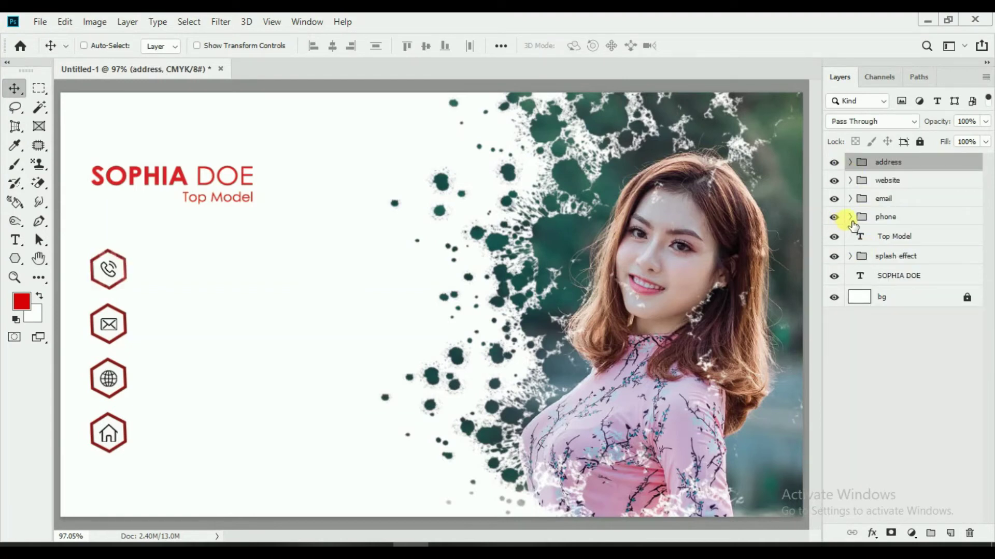
Type the phone number as a text line and move it beside the phone icon
left_click(886, 217)
left_click(850, 217)
left_click(901, 236)
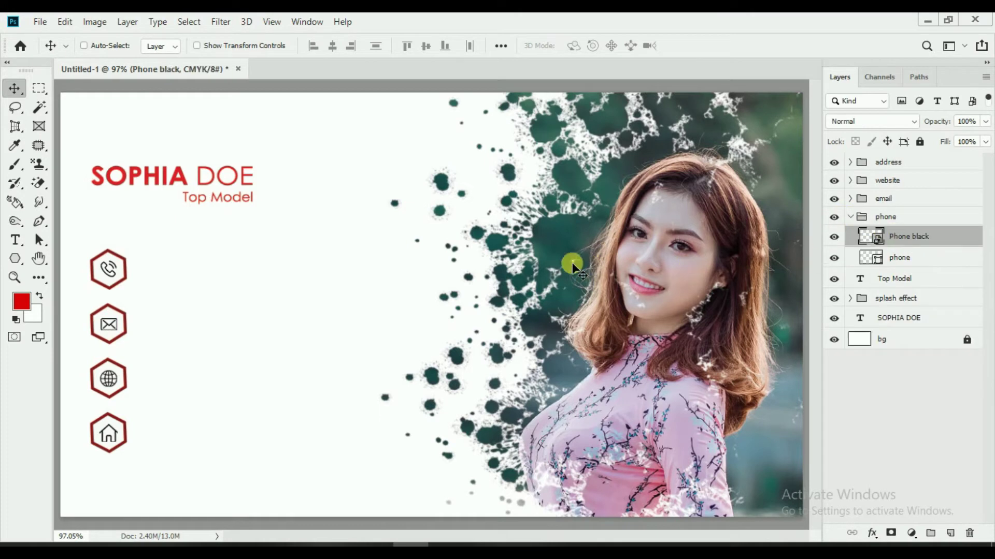
key("t")
left_click(178, 276)
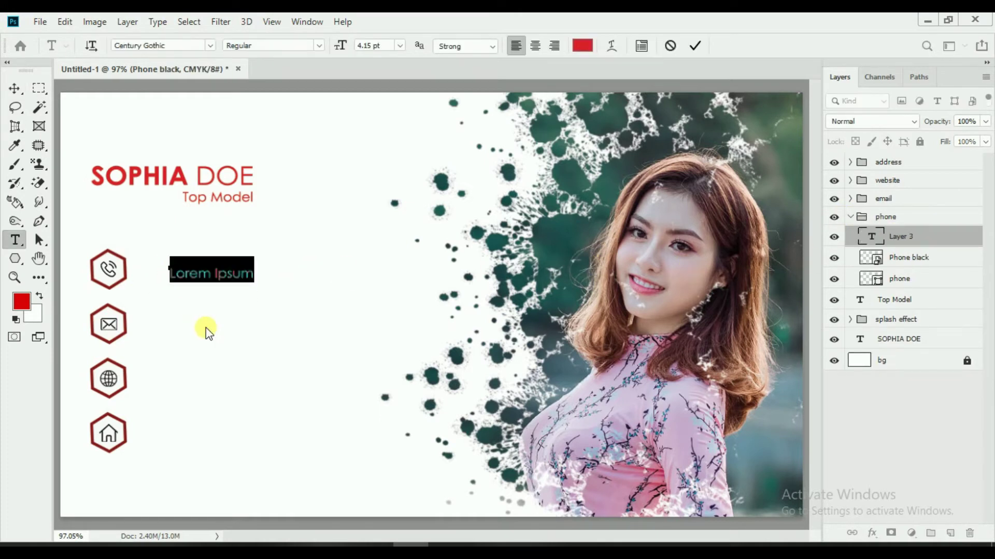
type("+0")
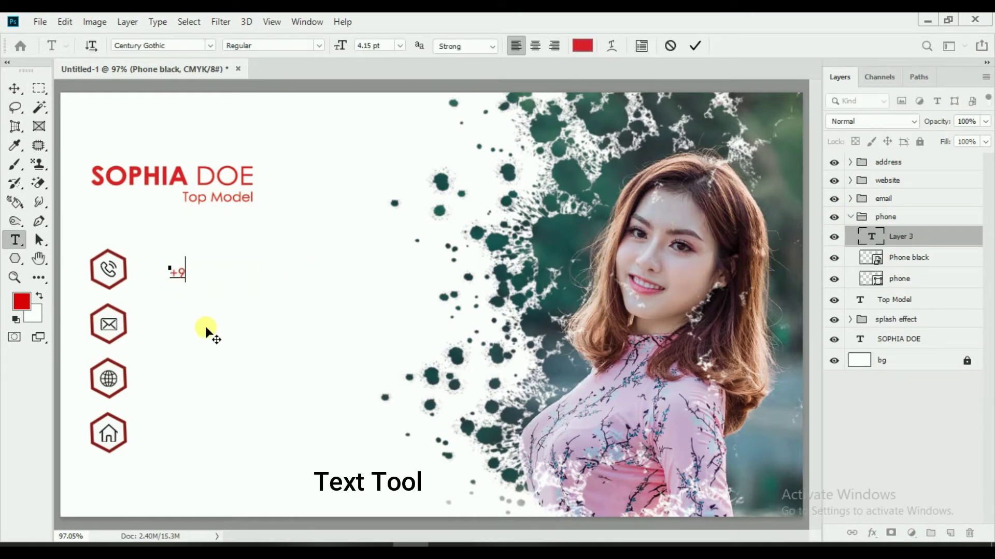
type(" 4")
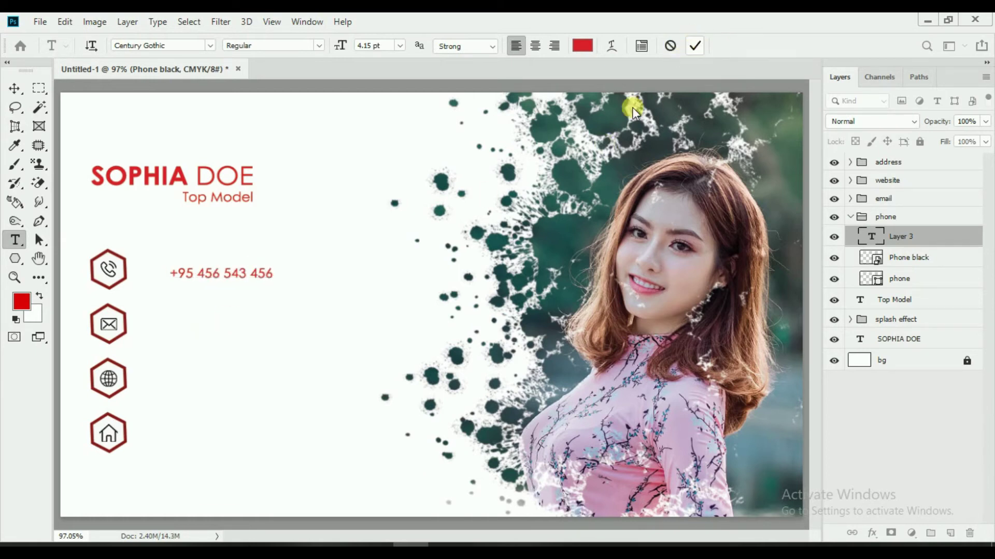
key("ctrl+Return")
key("v")
left_click_drag(266, 278, 243, 272)
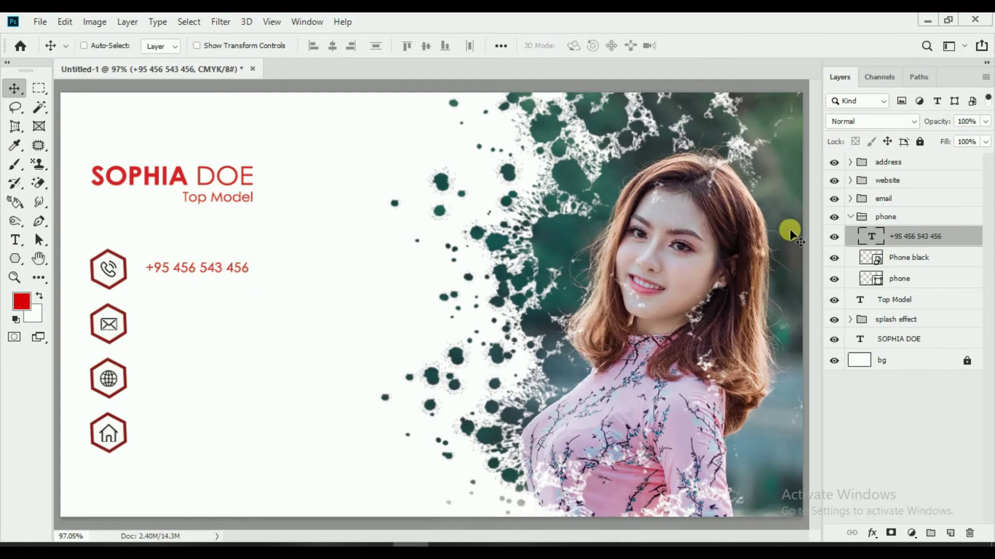
Change the phone number's text colour to 000000 black
left_click(15, 240)
left_click(255, 269)
left_click_drag(255, 269, 104, 268)
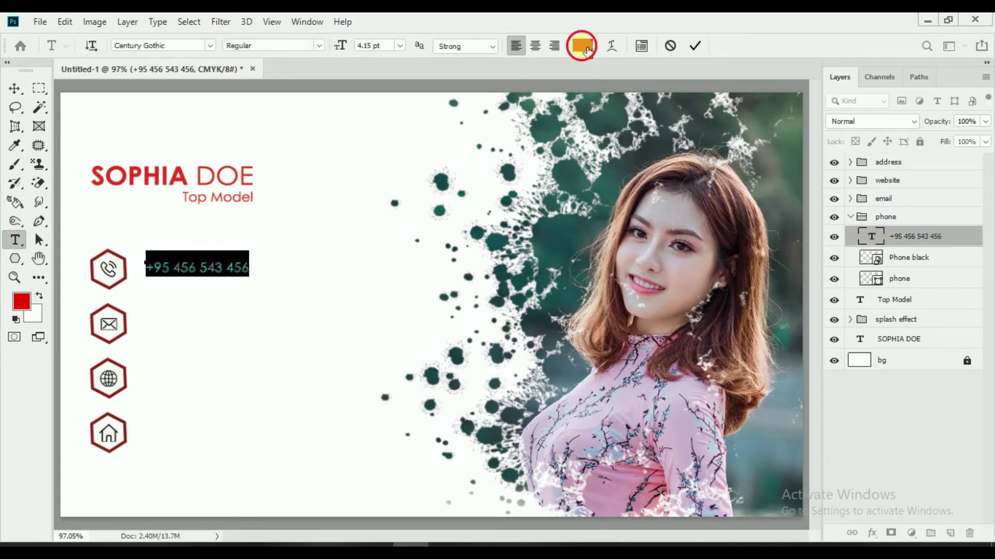
left_click(582, 46)
type("000000")
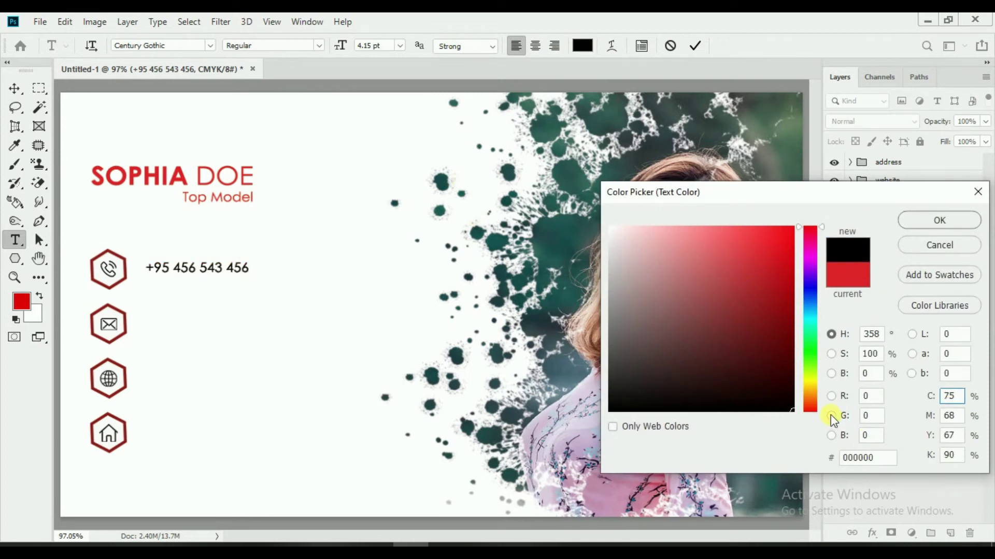
left_click(927, 218)
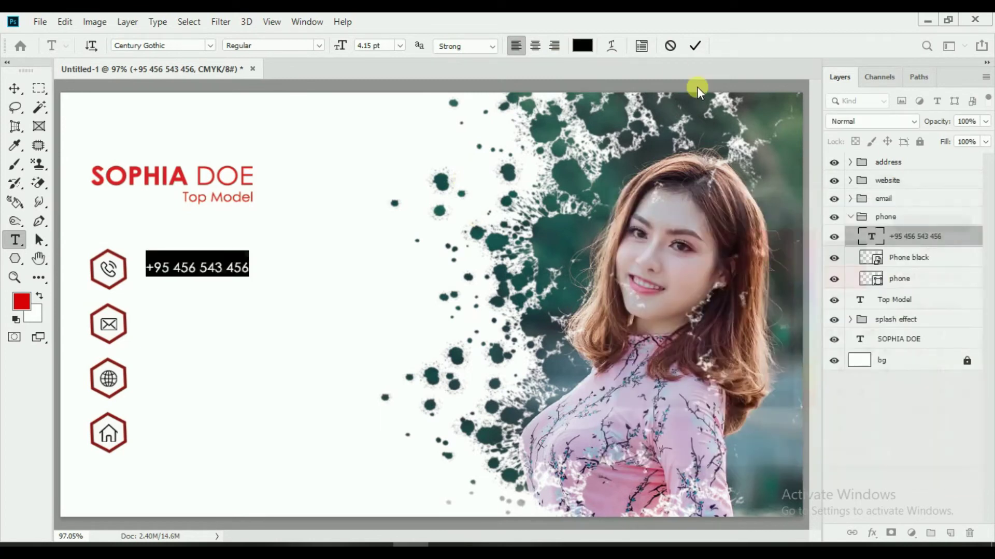
left_click(695, 46)
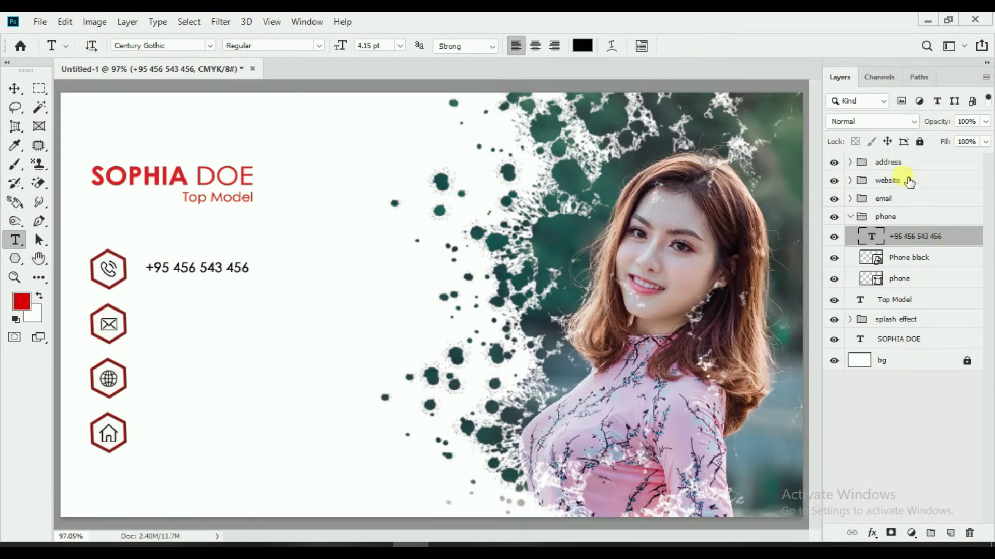
Duplicate the phone number layer into the email group and place it beside the envelope icon
right_click(965, 239)
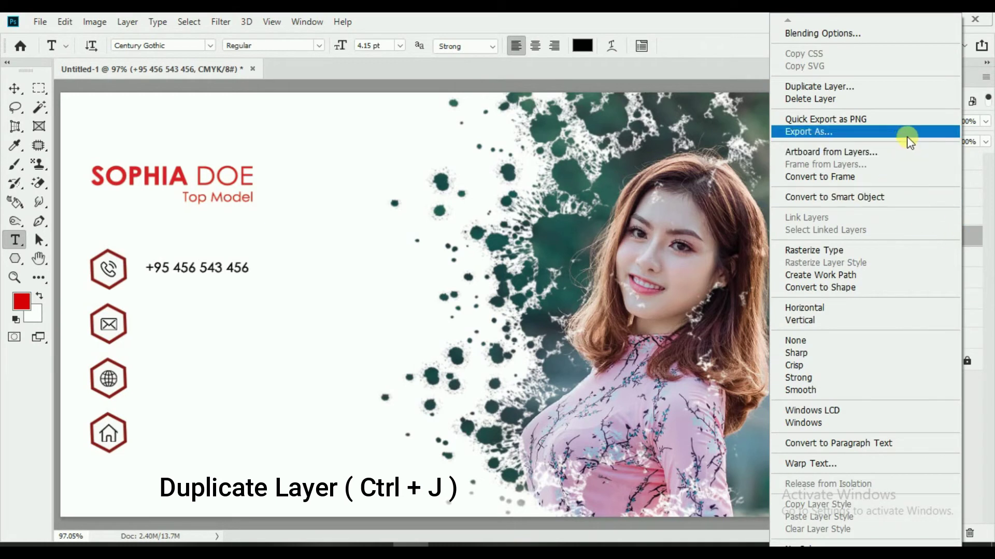
left_click(849, 87)
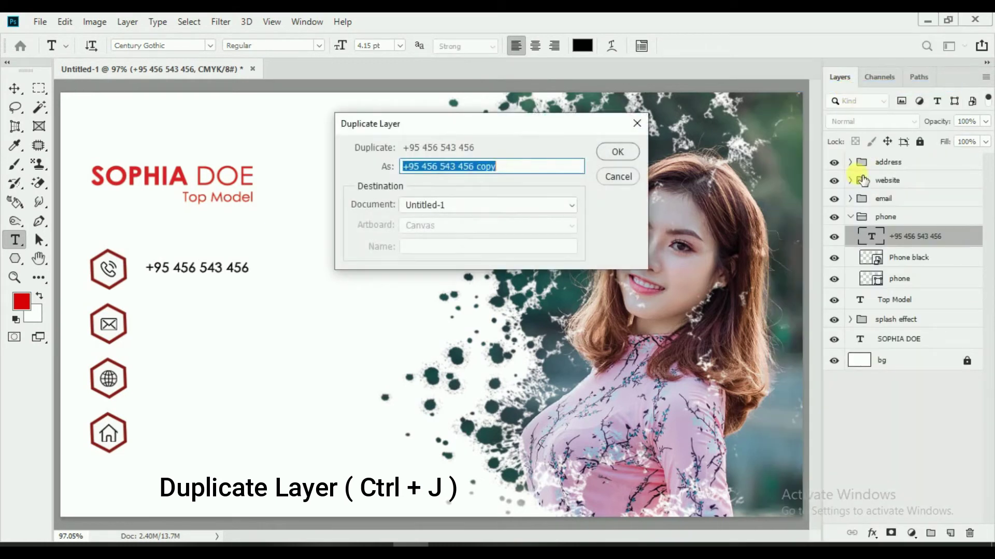
left_click(616, 151)
left_click_drag(904, 237, 891, 198)
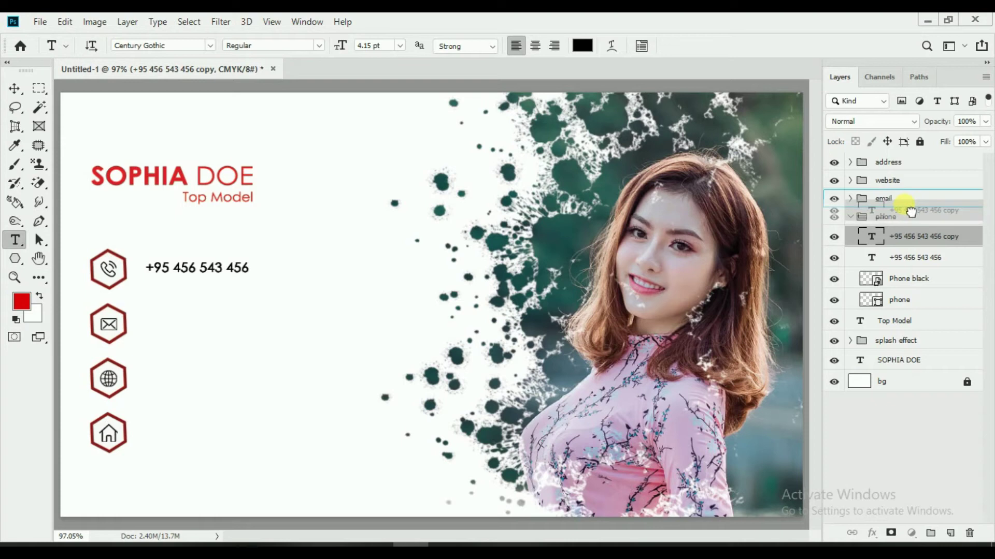
left_click(850, 216)
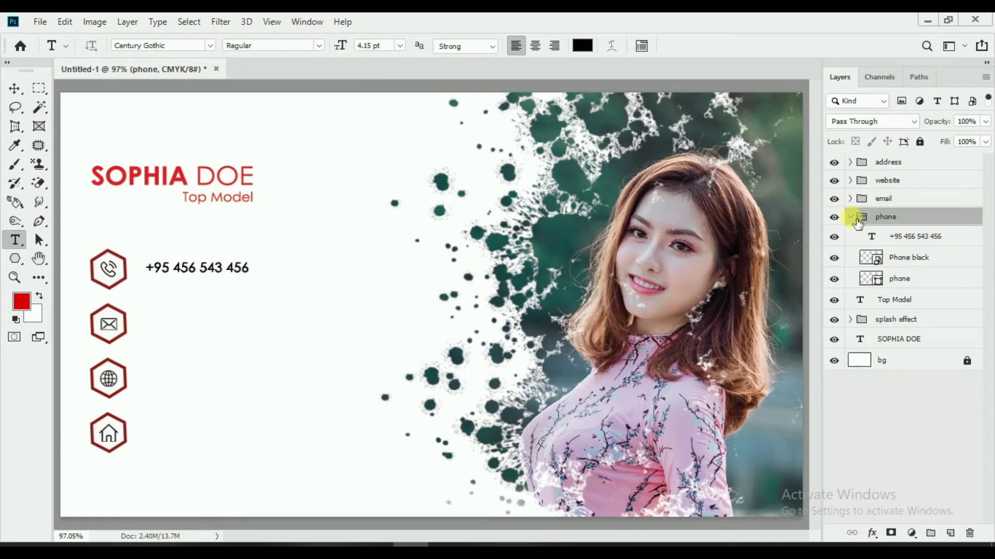
left_click(850, 198)
left_click(880, 222)
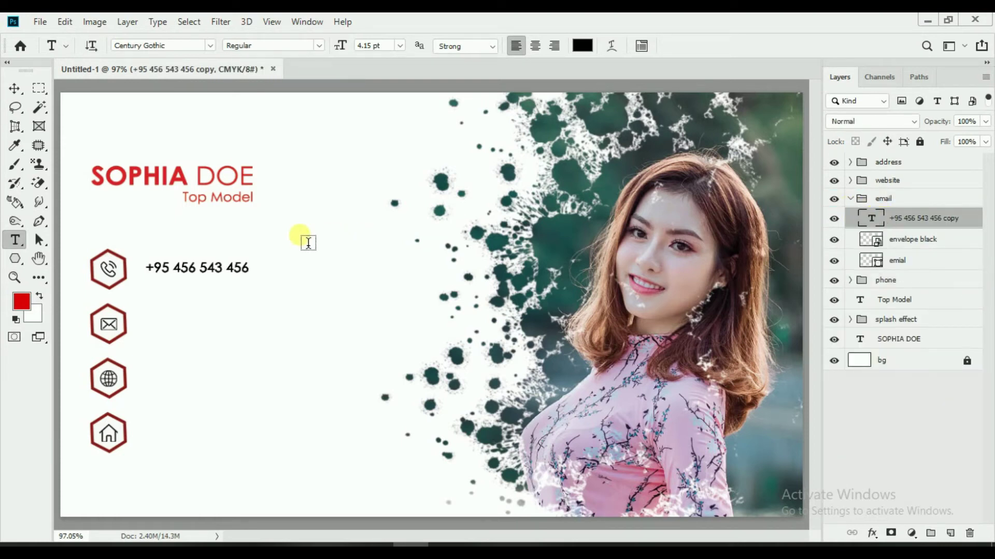
left_click(15, 88)
left_click_drag(220, 278, 222, 334)
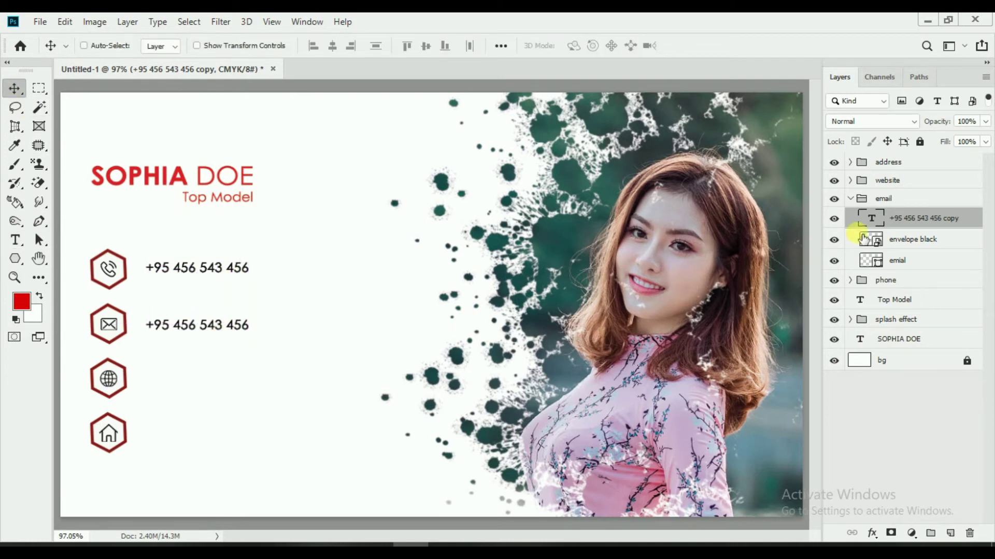
Replace the copied phone number with the contact's e-mail address and commit it
left_click(14, 241)
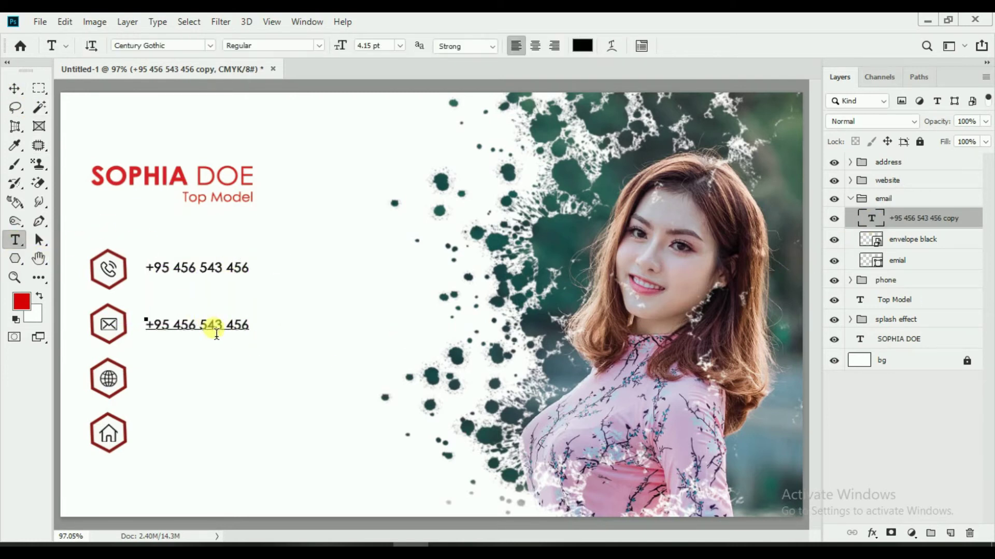
left_click_drag(251, 327, 138, 321)
key("BackSpace")
type("sophiadoe")
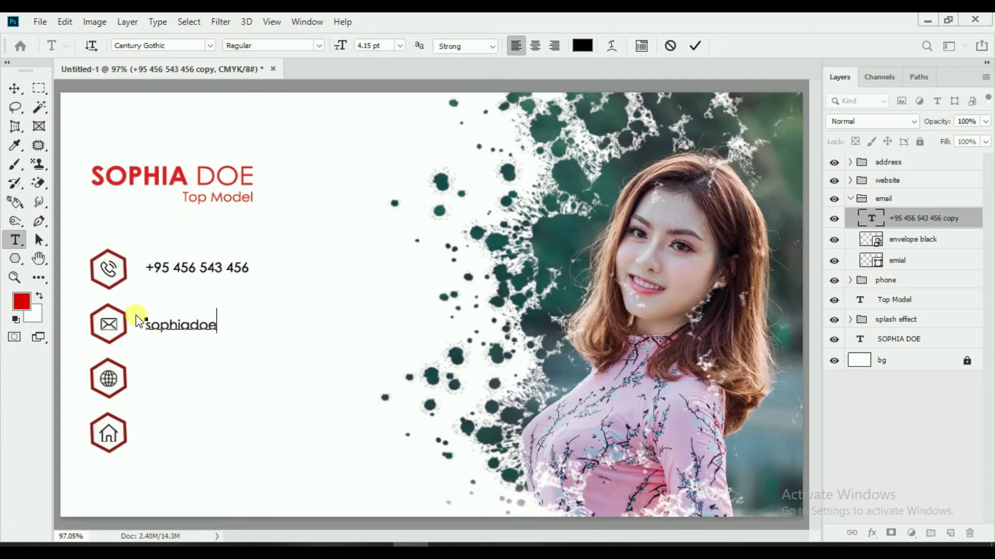
type("@#")
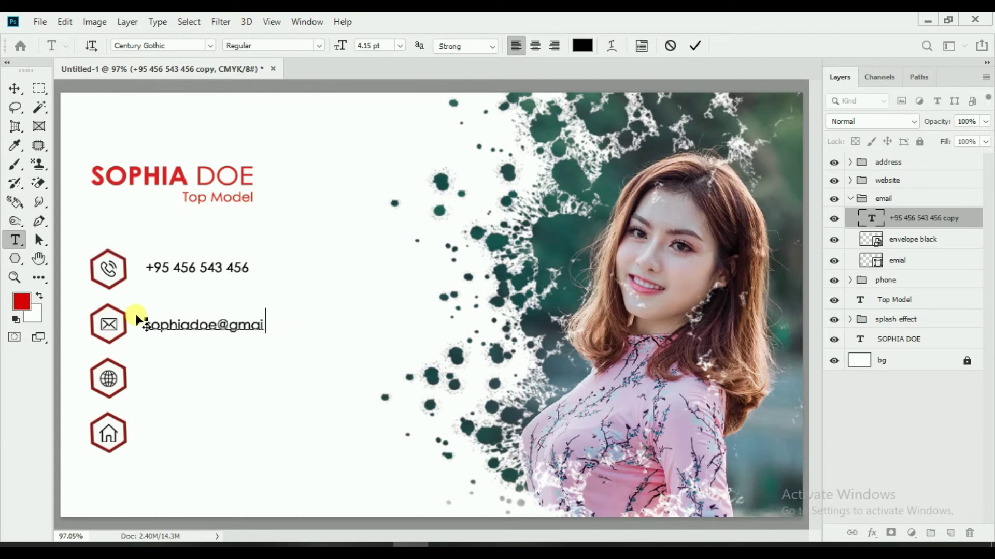
left_click(695, 46)
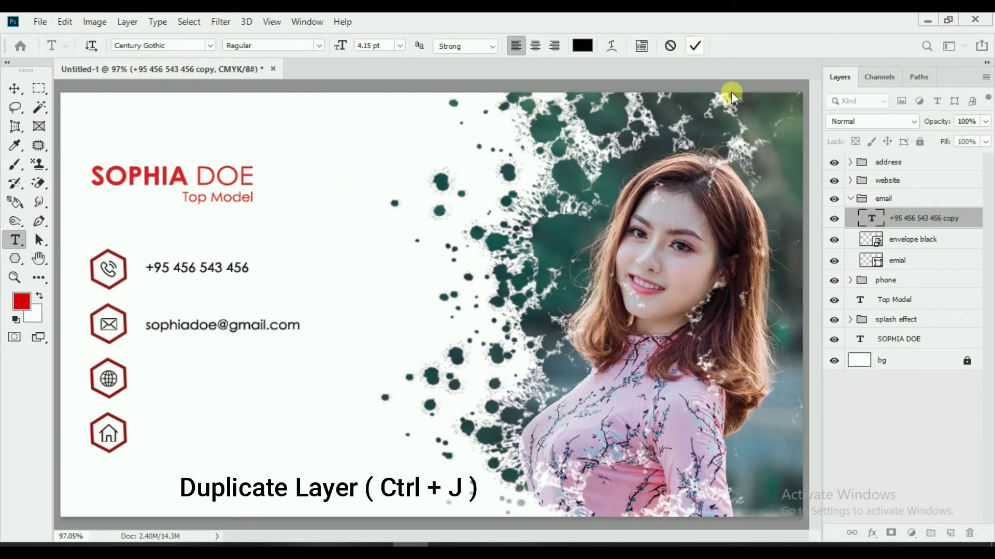
Duplicate the e-mail text layer into the website group and position it beside the globe icon
right_click(966, 222)
left_click(918, 86)
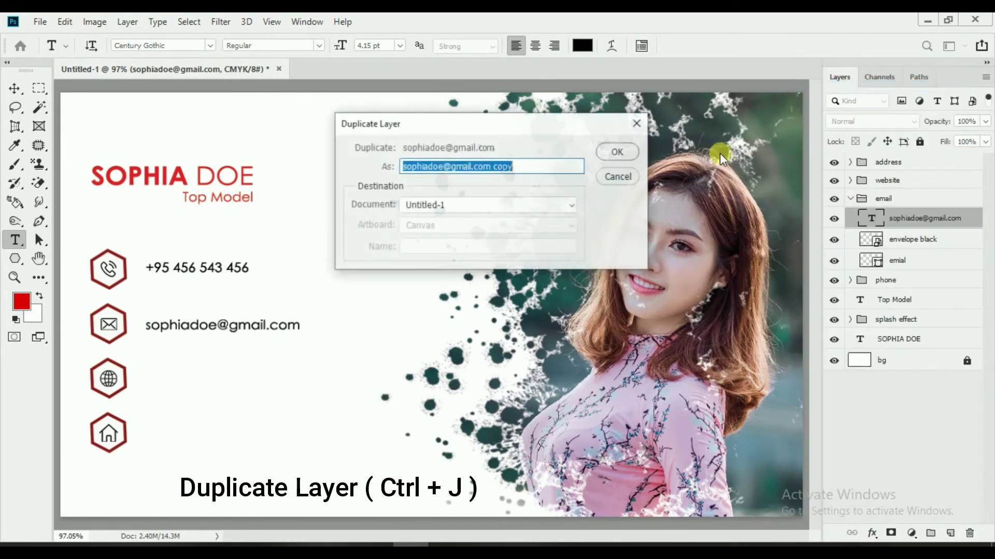
left_click(614, 151)
left_click_drag(910, 229, 878, 210)
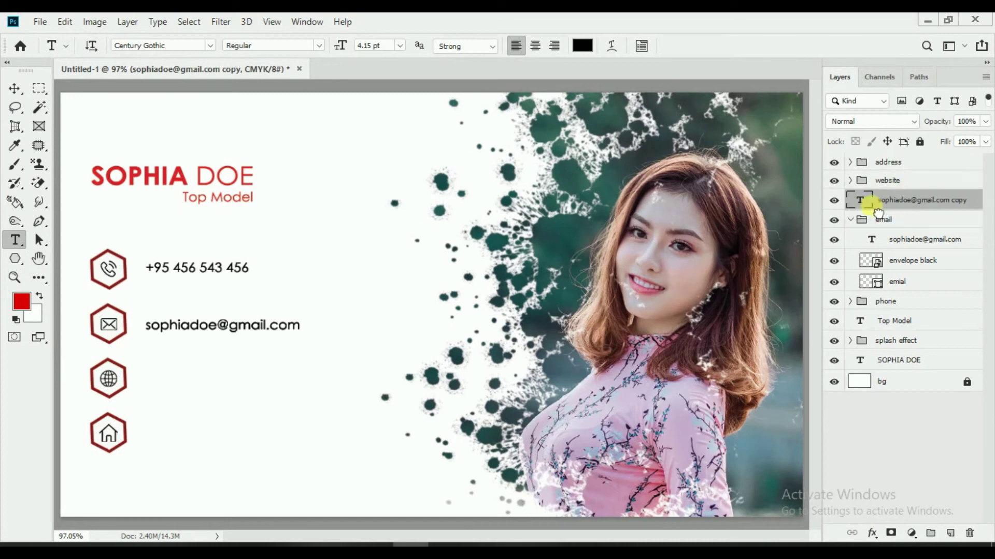
left_click(851, 220)
left_click(850, 181)
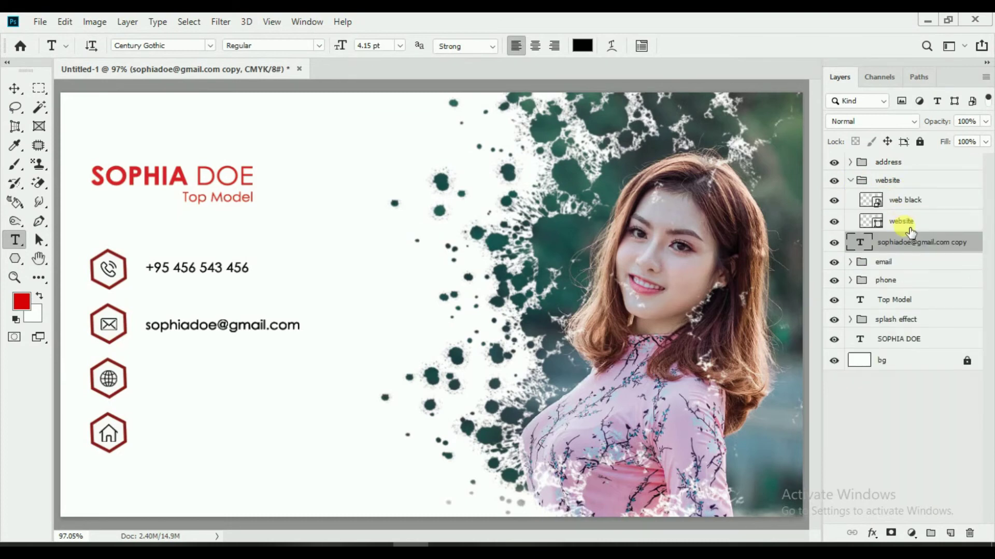
left_click_drag(902, 239, 901, 212)
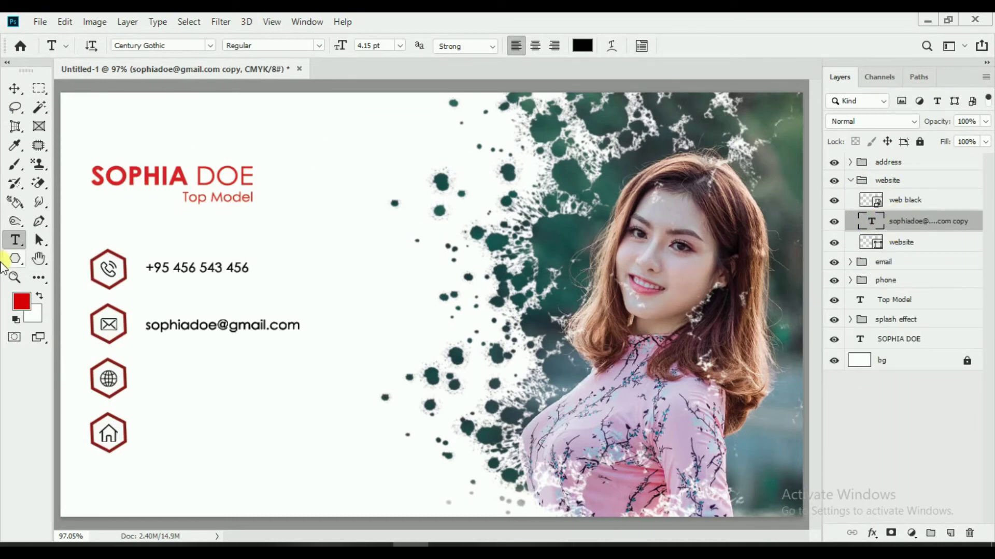
left_click(15, 88)
left_click_drag(222, 326, 220, 374)
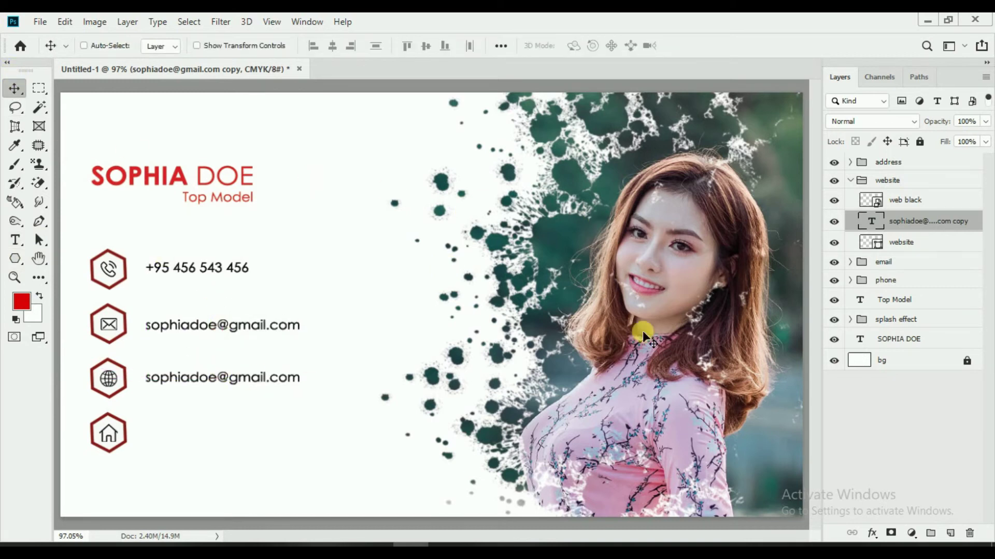
Retype the copied text as the website address and commit it
left_click(15, 240)
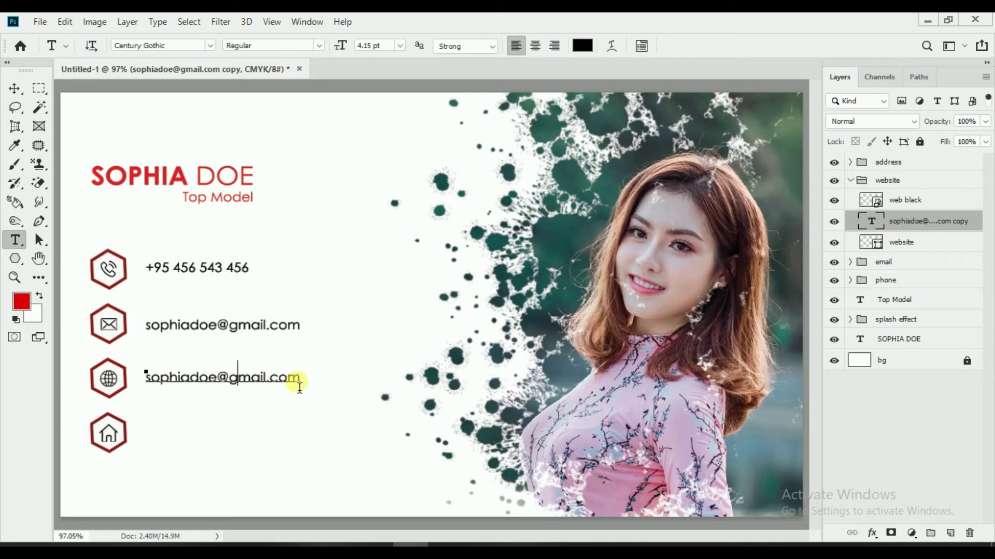
left_click_drag(300, 381, 140, 378)
key("BackSpace")
type("www.sophiadoe.com")
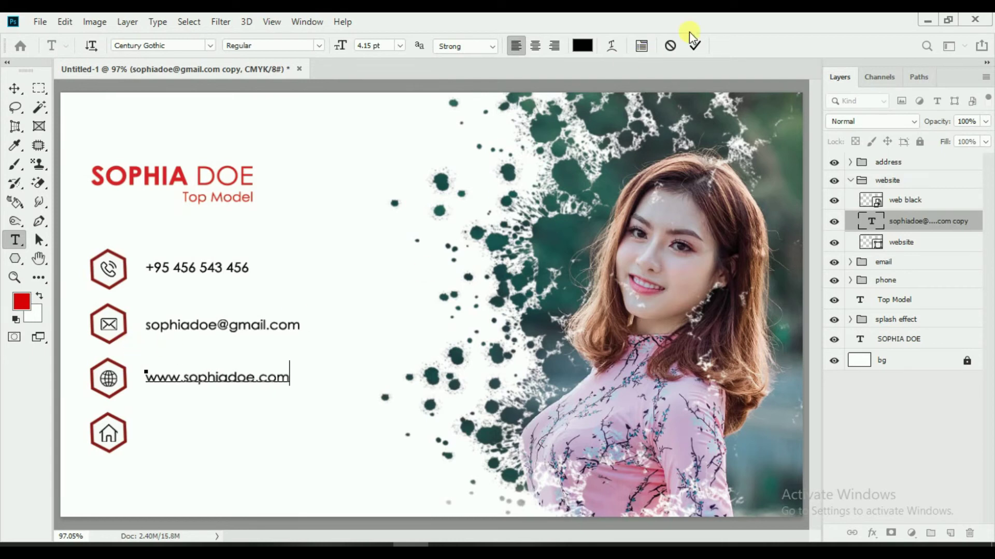
left_click(696, 47)
left_click(899, 221)
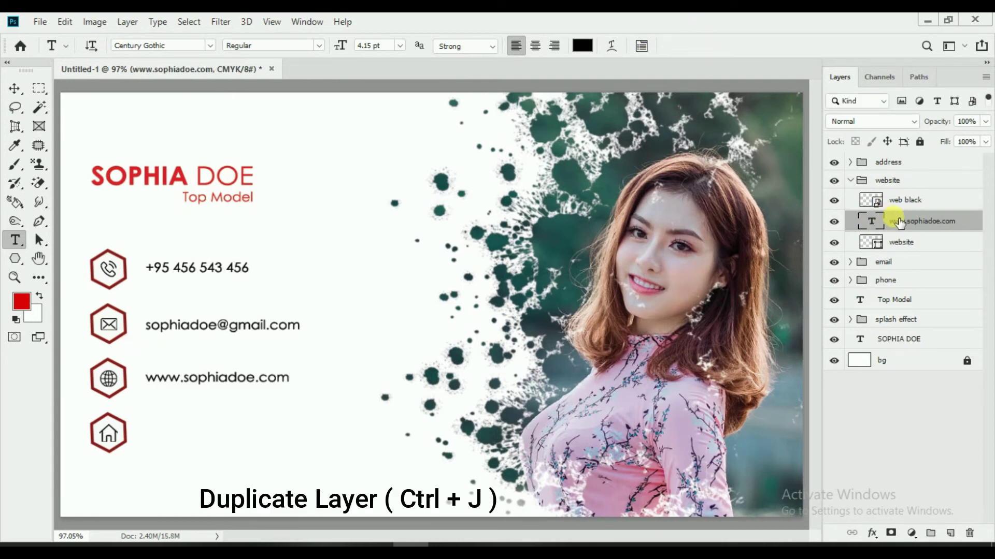
Duplicate the website text layer into the address group and move it beside the house icon
right_click(910, 226)
left_click(788, 84)
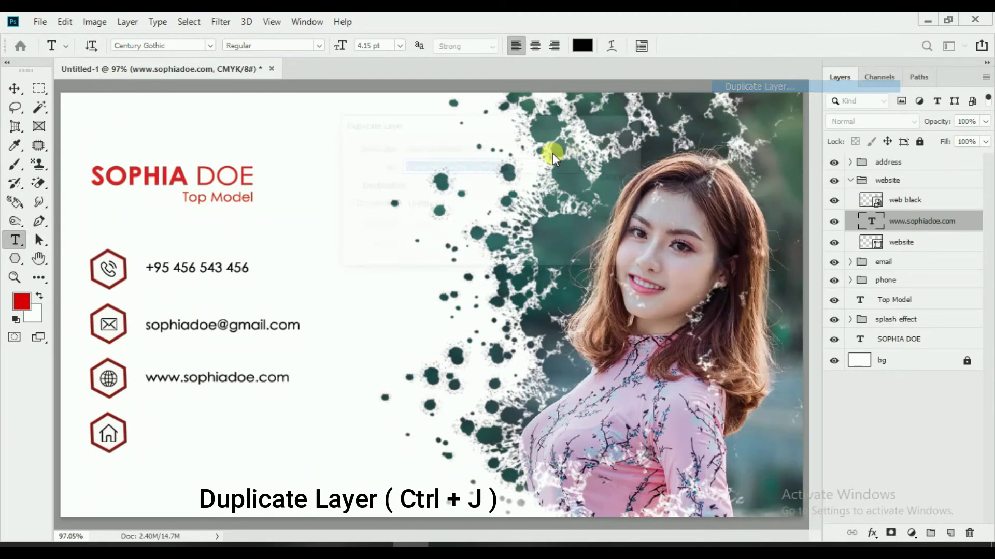
left_click(601, 152)
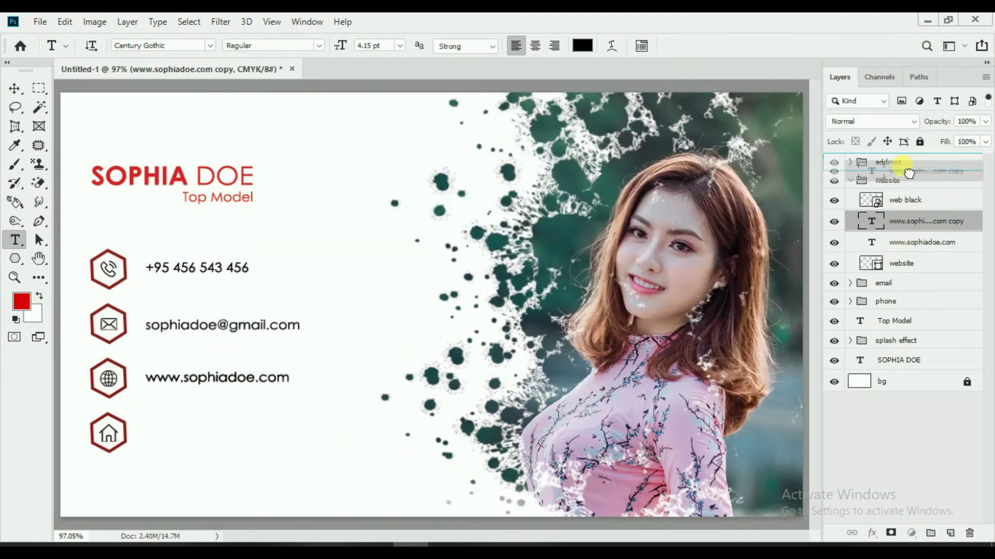
left_click_drag(913, 221, 899, 162)
left_click(850, 180)
left_click(850, 163)
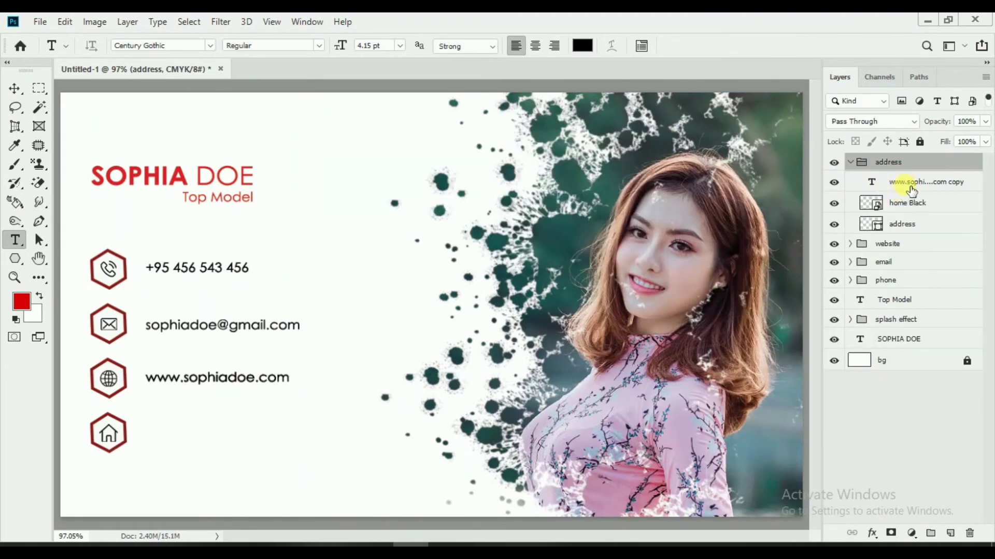
left_click(912, 182)
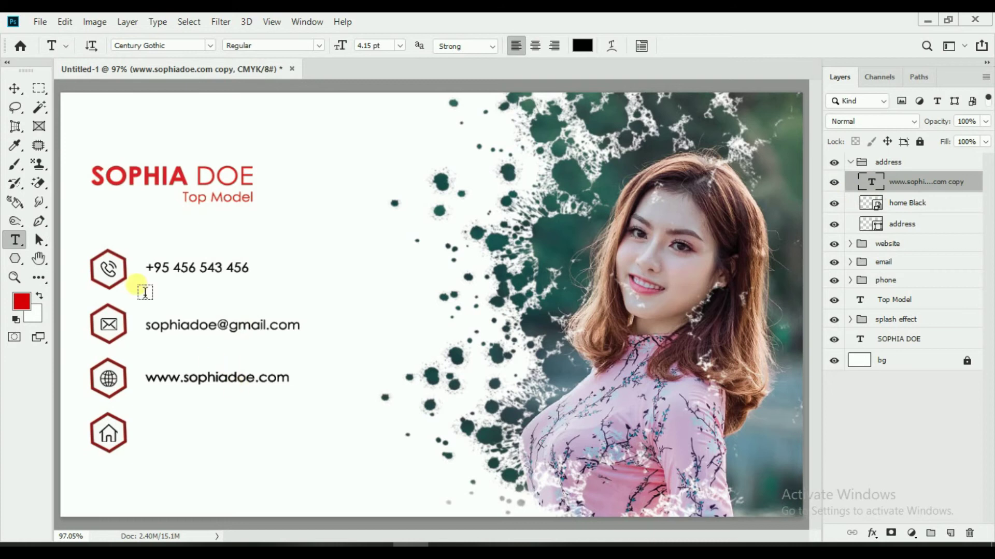
left_click(14, 88)
left_click_drag(228, 382, 228, 437)
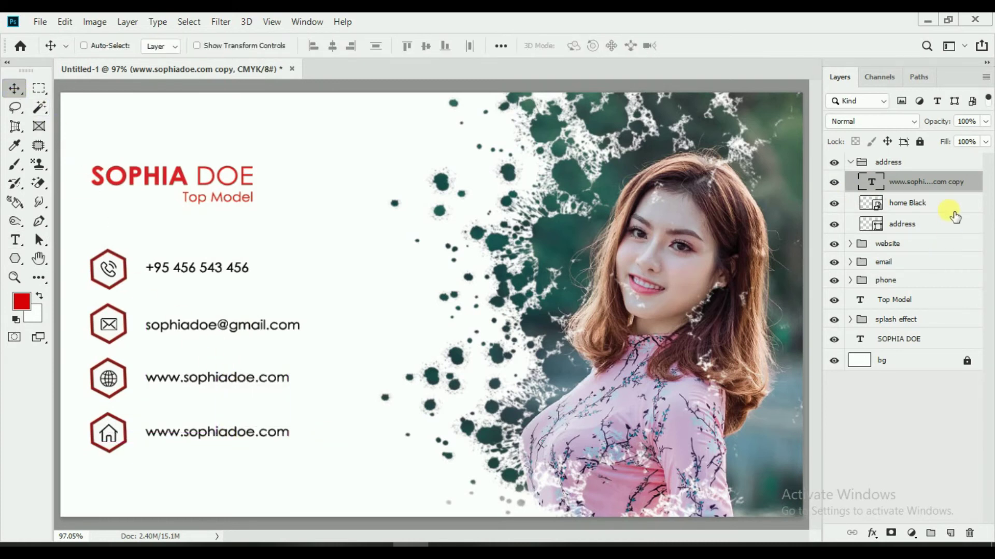
Replace the copied web address with the two-line office street address and commit it
left_click(16, 240)
left_click(226, 435)
left_click_drag(299, 441, 153, 443)
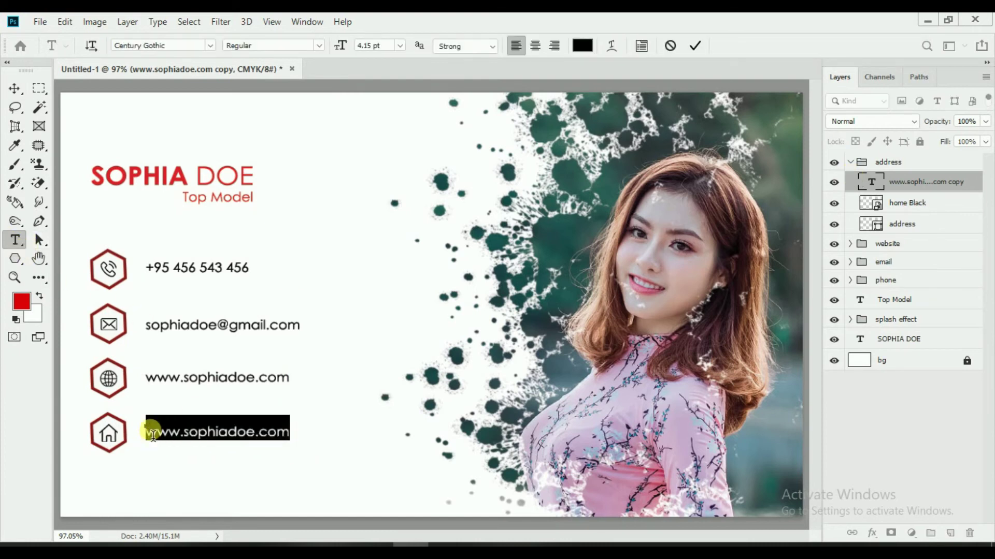
key("BackSpace")
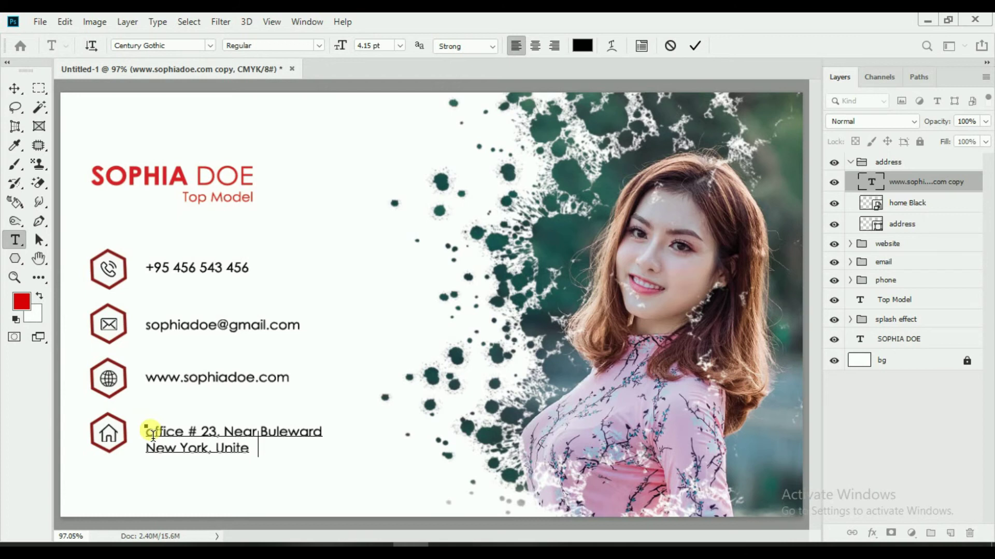
type("d sTates")
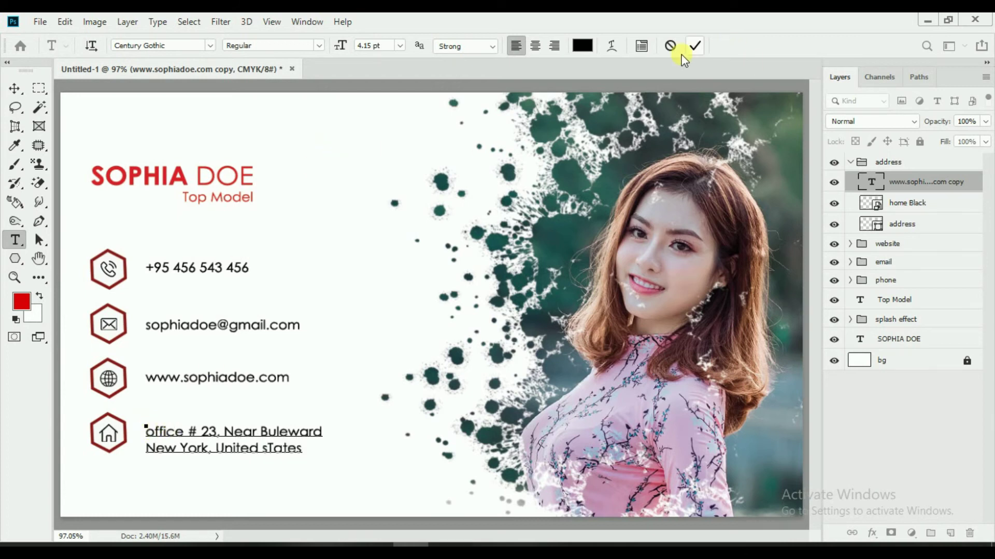
left_click(694, 45)
scroll(480, 289, "down", 1)
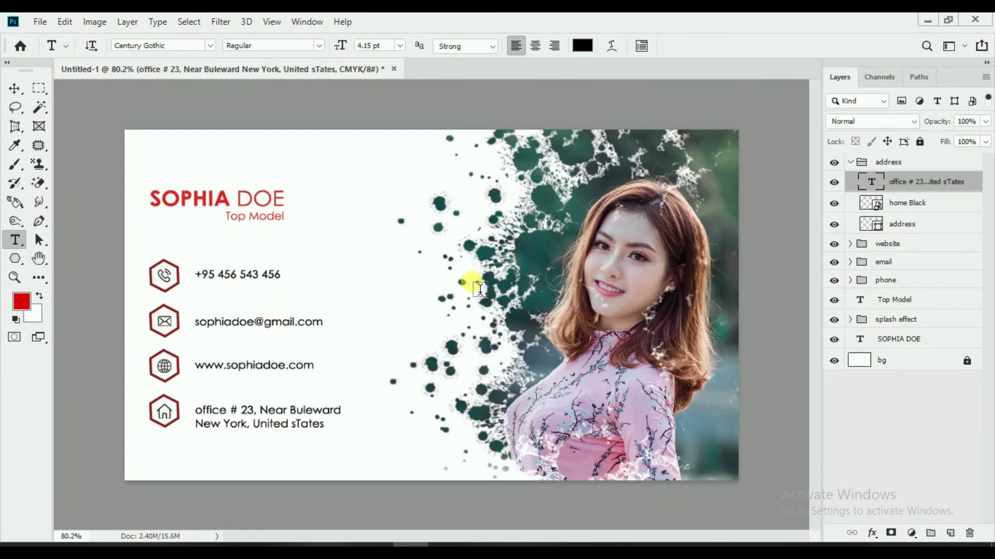
Nudge the address text layer up slightly with the Move tool
left_click(14, 89)
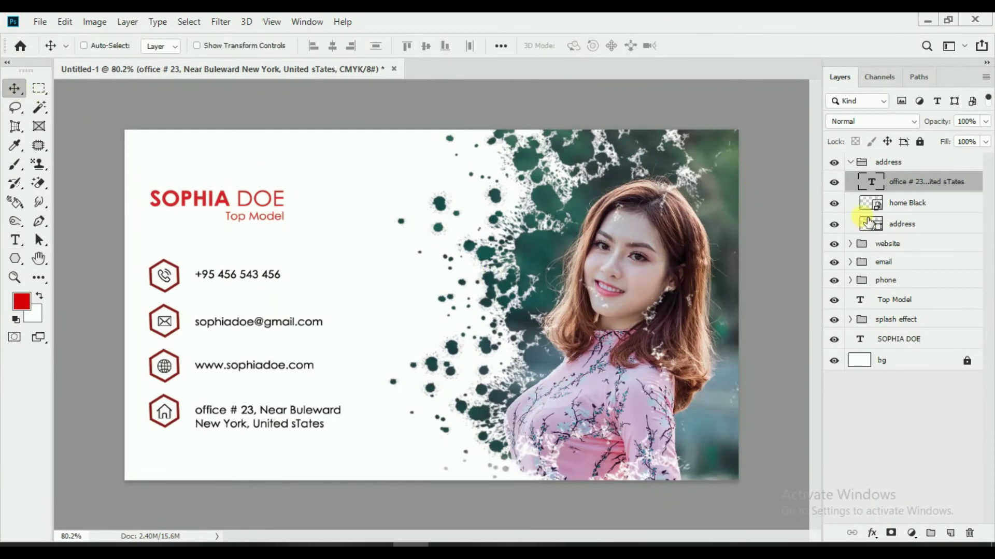
left_click(878, 206)
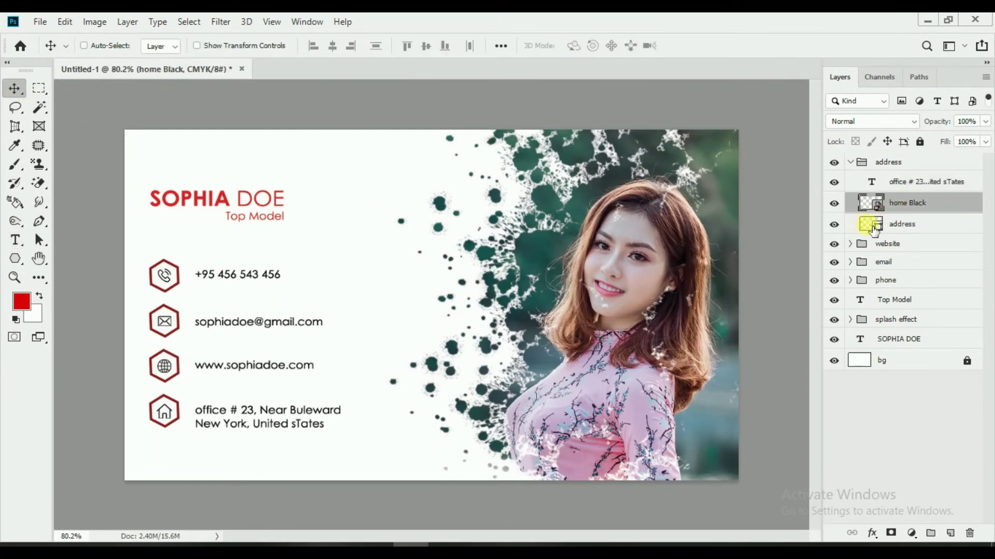
left_click(910, 184)
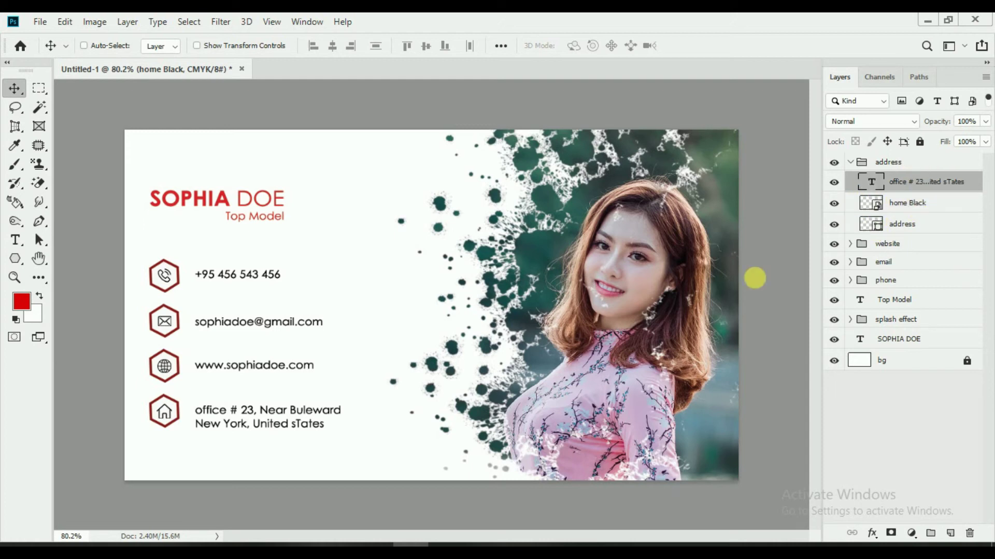
left_click_drag(345, 414, 344, 408)
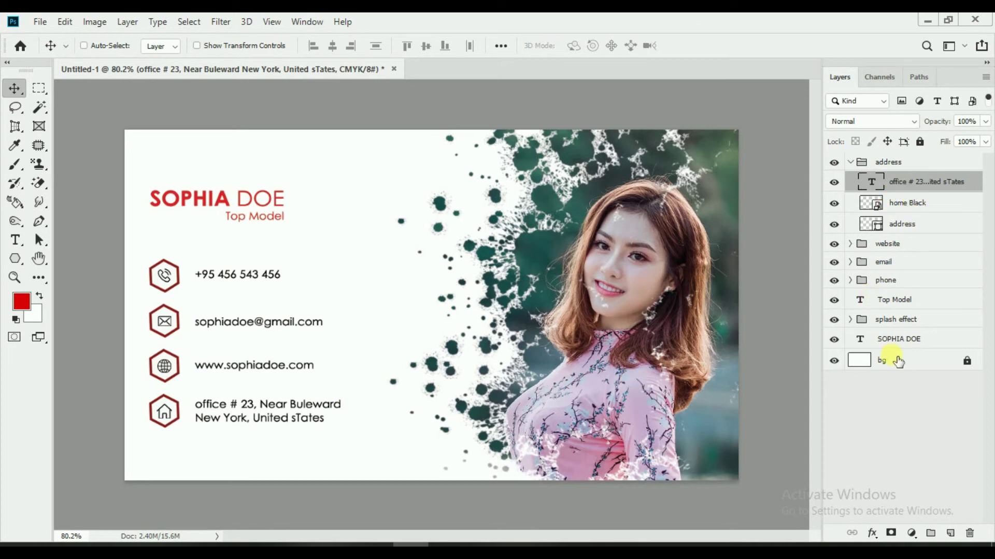
left_click(855, 163)
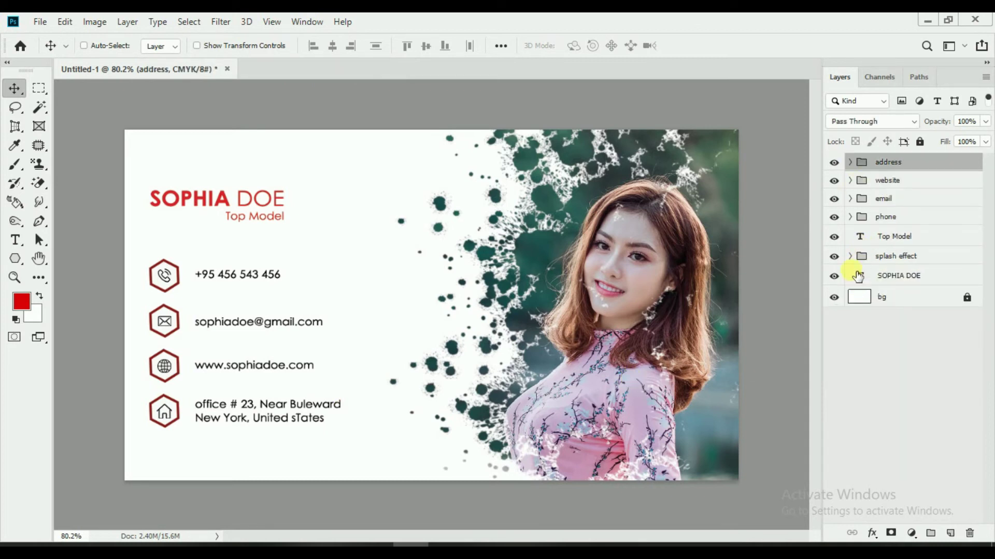
Recolour the name heading text to black
left_click(834, 276)
double_click(869, 282)
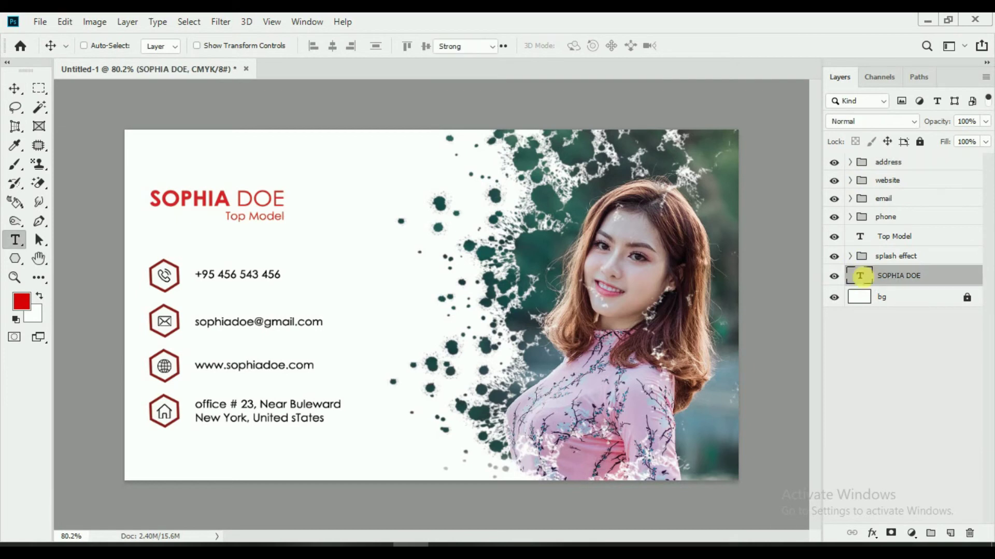
left_click(582, 45)
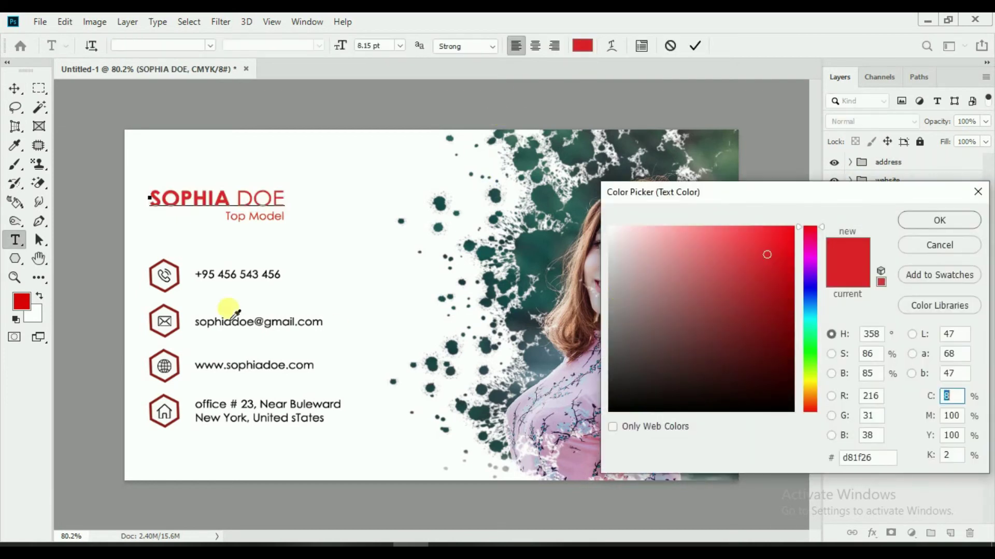
left_click(259, 277)
left_click_drag(688, 350, 825, 414)
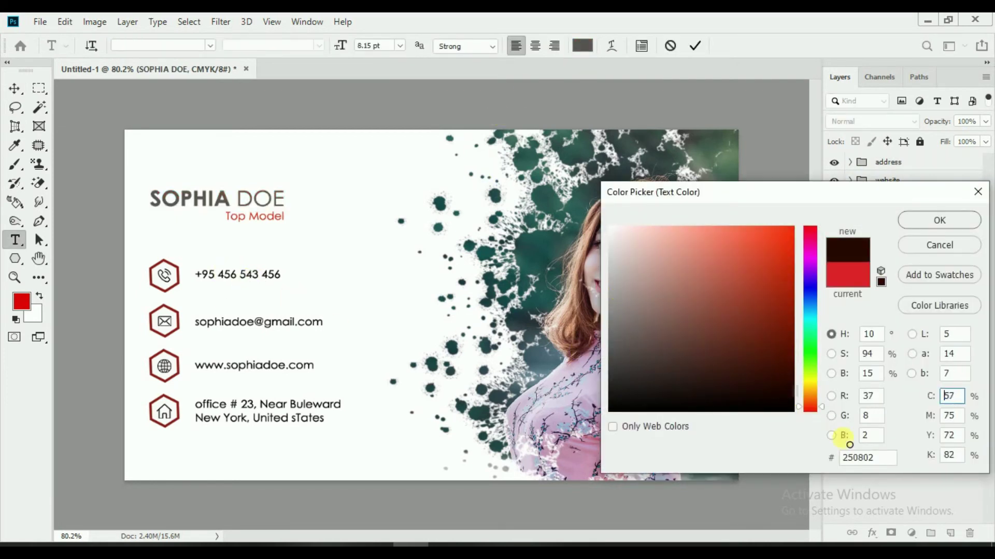
left_click(918, 229)
Group the name and title layers as 'text' and shift the splash effect group slightly left
left_click(881, 235)
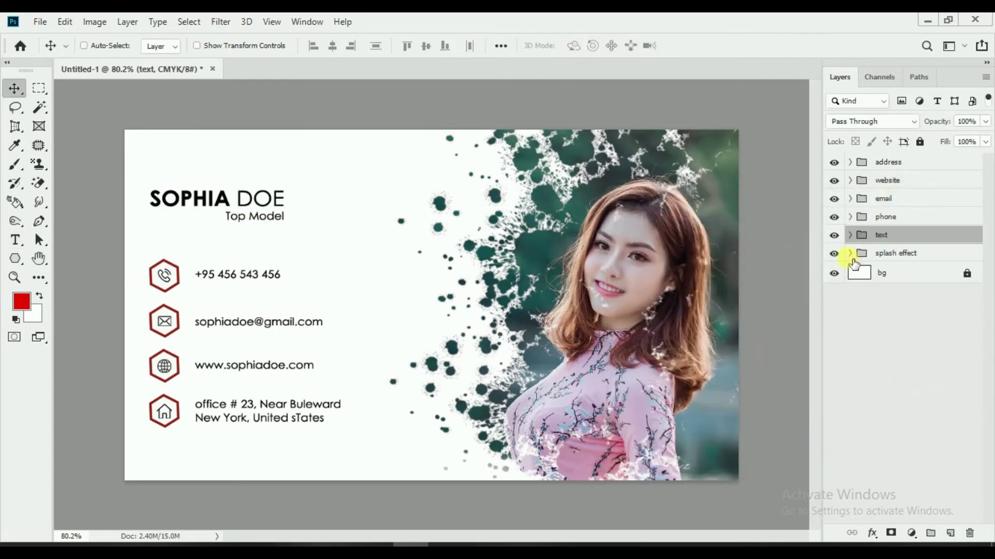
left_click(834, 253)
left_click(891, 259)
left_click(834, 253)
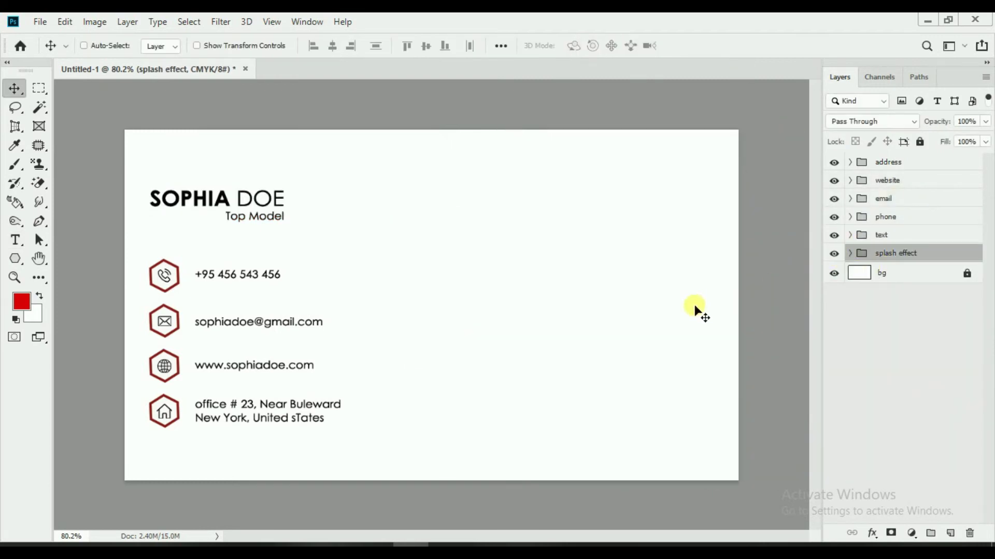
left_click_drag(694, 309, 652, 307)
Scale the splash effect group to 124.64% and move it right to the card edge
key("ctrl+t")
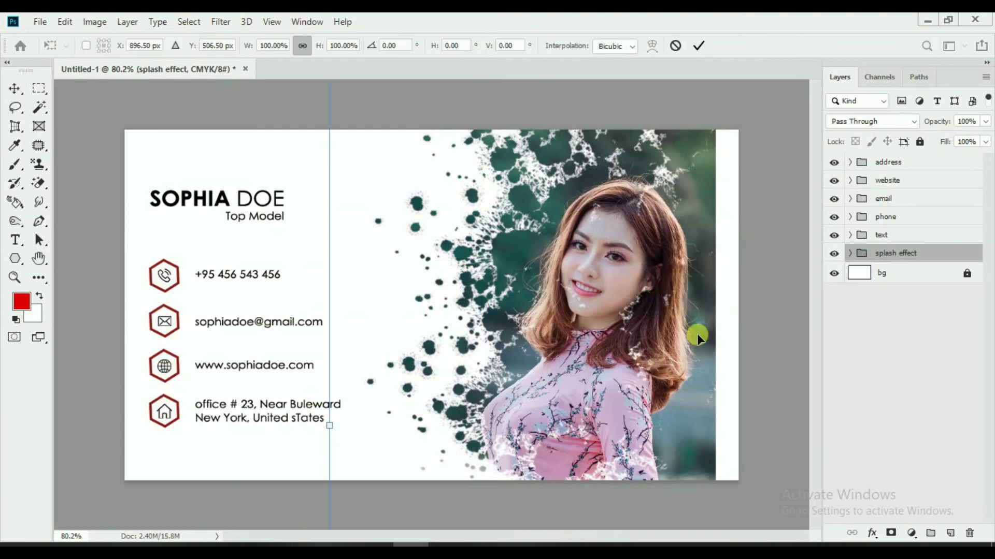
key("ctrl+0")
mouse_move(613, 501)
left_mouse_down()
mouse_move(643, 516)
mouse_move(689, 508)
left_mouse_up()
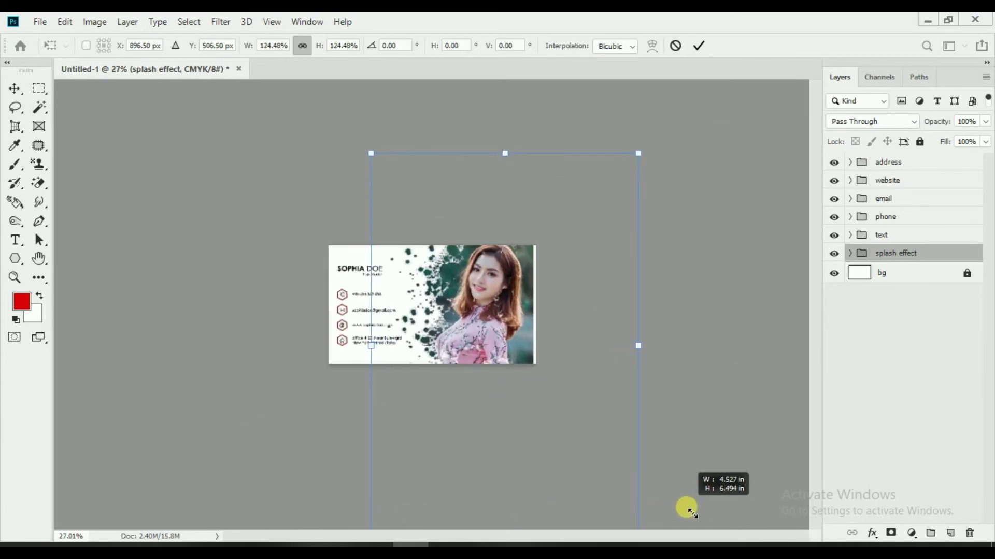
left_click_drag(623, 451, 629, 452)
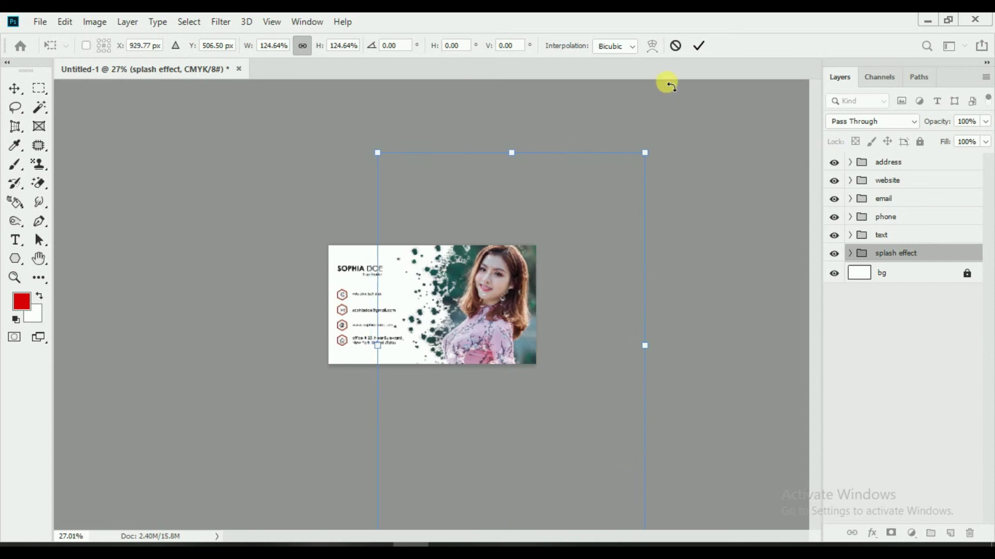
left_click(699, 47)
key("ctrl+0")
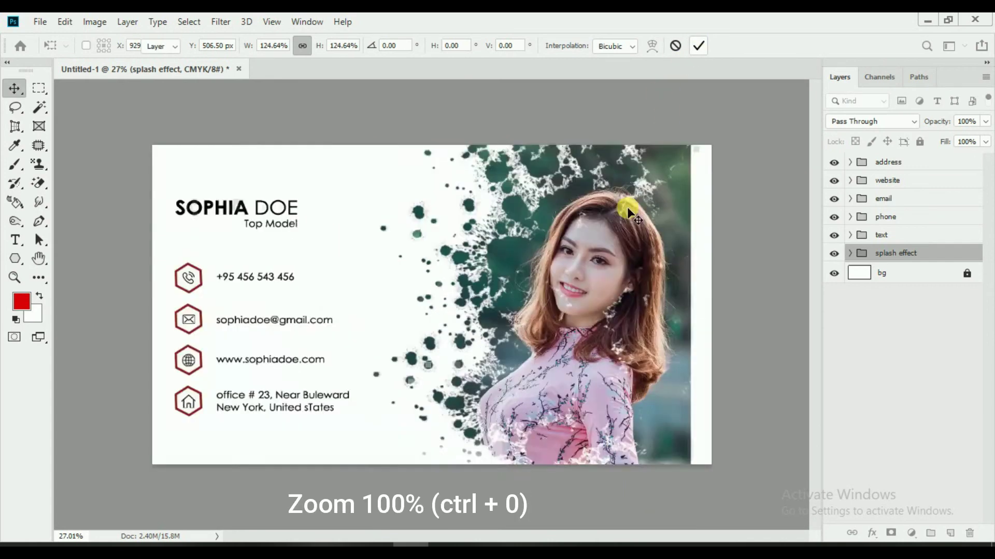
scroll(471, 303, "down", 2)
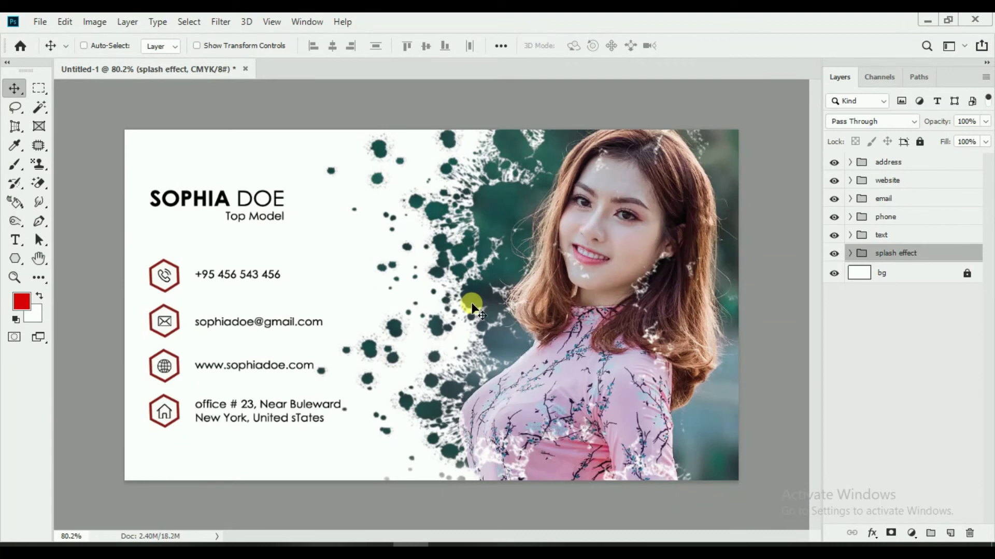
left_click_drag(431, 296, 456, 300)
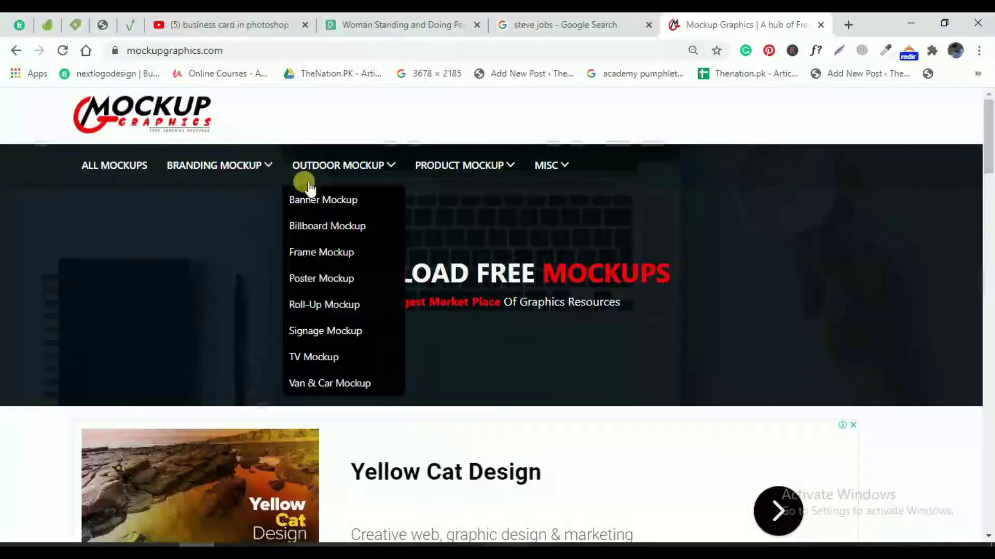
Browse Mockup Graphics' business card mockups and open the Holding Business Card mockup page
left_click(305, 50)
mouse_move(218, 166)
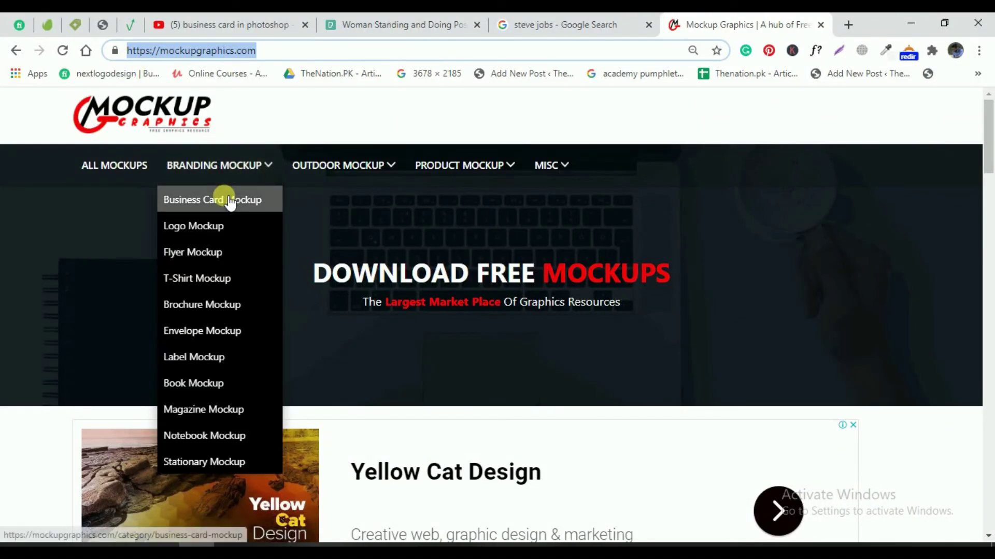
left_click(228, 200)
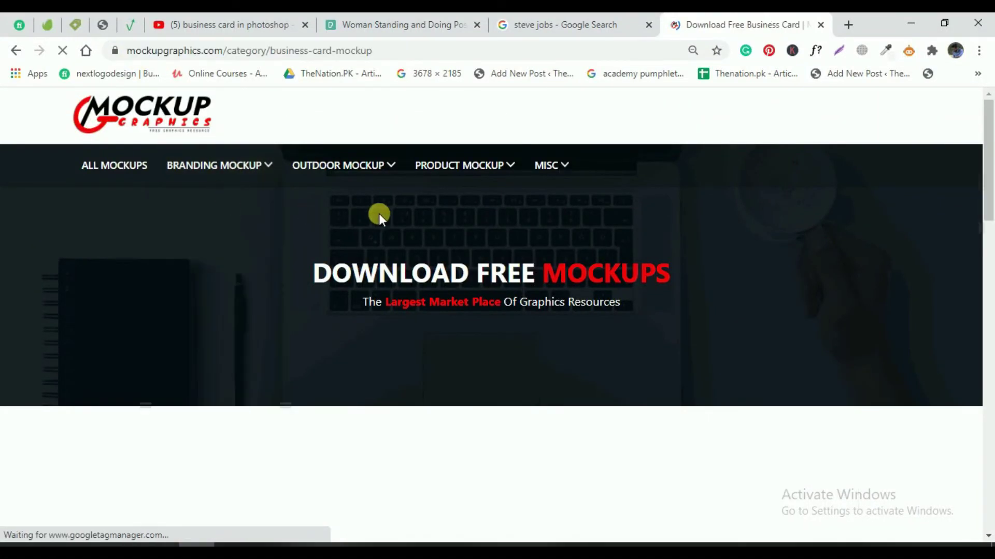
scroll(378, 213, "down", 4)
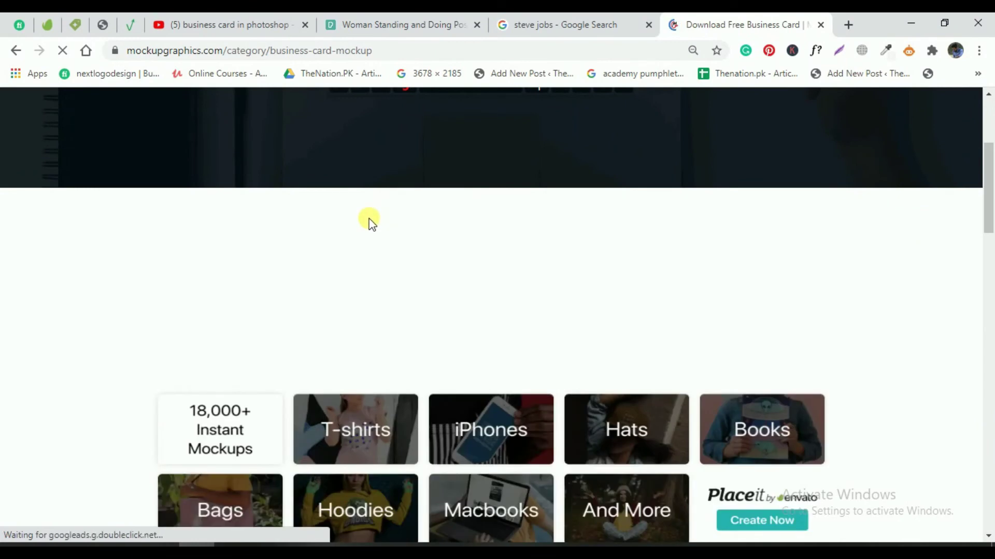
scroll(437, 240, "down", 1)
scroll(437, 240, "down", 5)
scroll(442, 241, "down", 6)
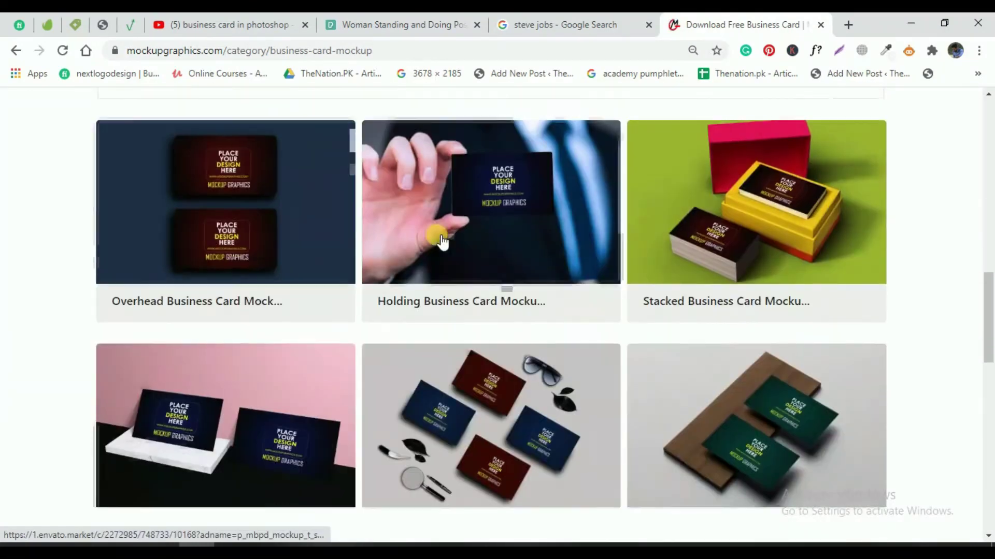
scroll(442, 242, "down", 3)
scroll(442, 242, "down", 5)
scroll(440, 242, "up", 11)
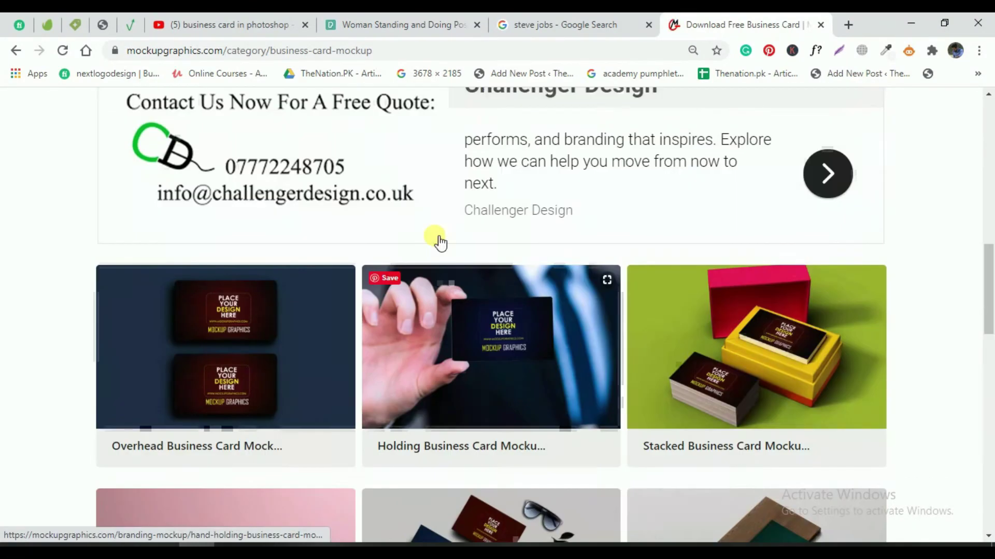
left_click(469, 344)
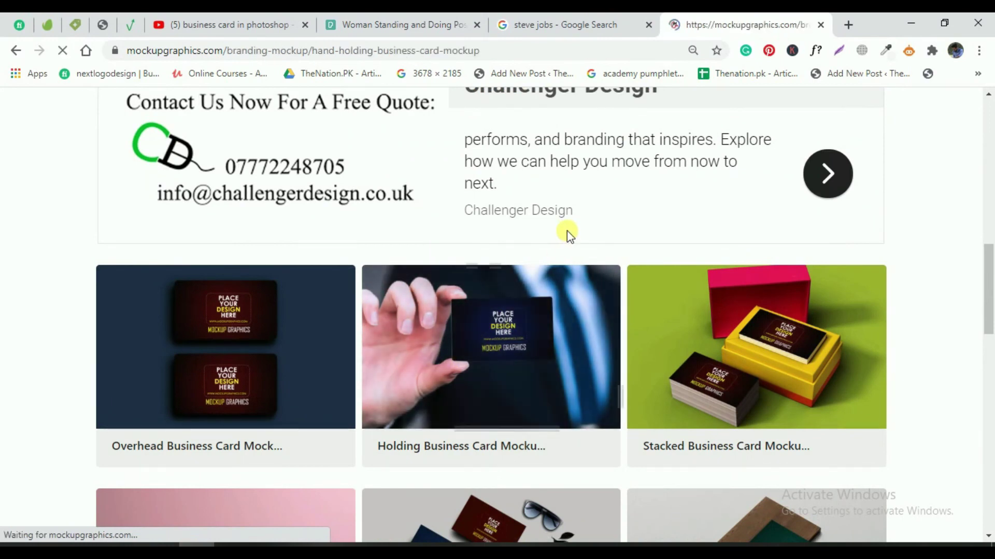
Download the Hand Holding Business Card Mockup PSD archive (9.73 MB .rar)
scroll(567, 230, "down", 4)
scroll(566, 230, "down", 4)
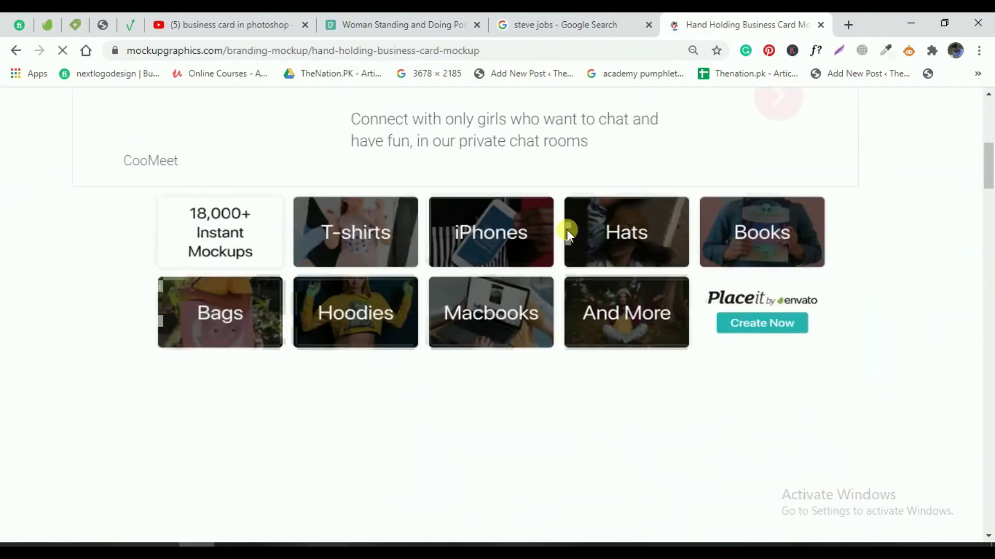
scroll(567, 229, "down", 4)
scroll(567, 229, "down", 4)
scroll(566, 231, "down", 4)
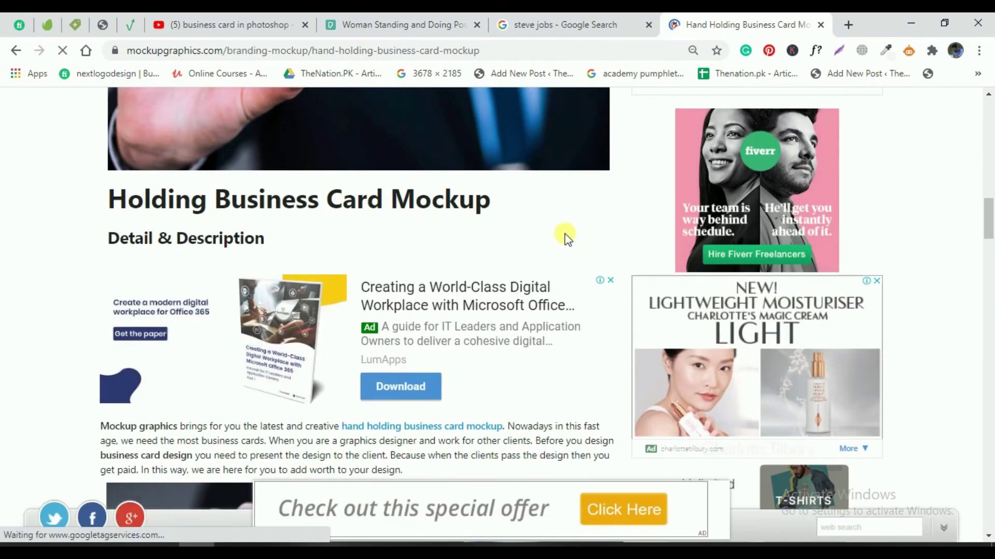
scroll(564, 234, "down", 5)
scroll(565, 234, "down", 5)
scroll(564, 234, "up", 5)
scroll(565, 236, "up", 5)
scroll(565, 234, "down", 5)
scroll(565, 234, "down", 5)
scroll(565, 234, "down", 3)
scroll(565, 234, "down", 1)
scroll(565, 234, "up", 10)
scroll(639, 290, "down", 7)
scroll(585, 322, "down", 5)
scroll(587, 322, "down", 3)
scroll(588, 321, "down", 3)
left_click(167, 366)
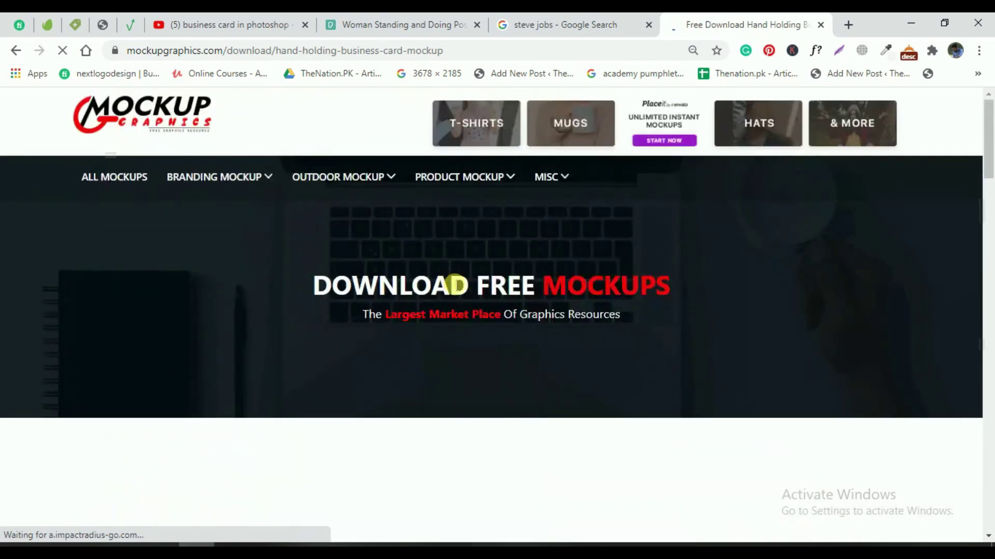
scroll(450, 285, "down", 5)
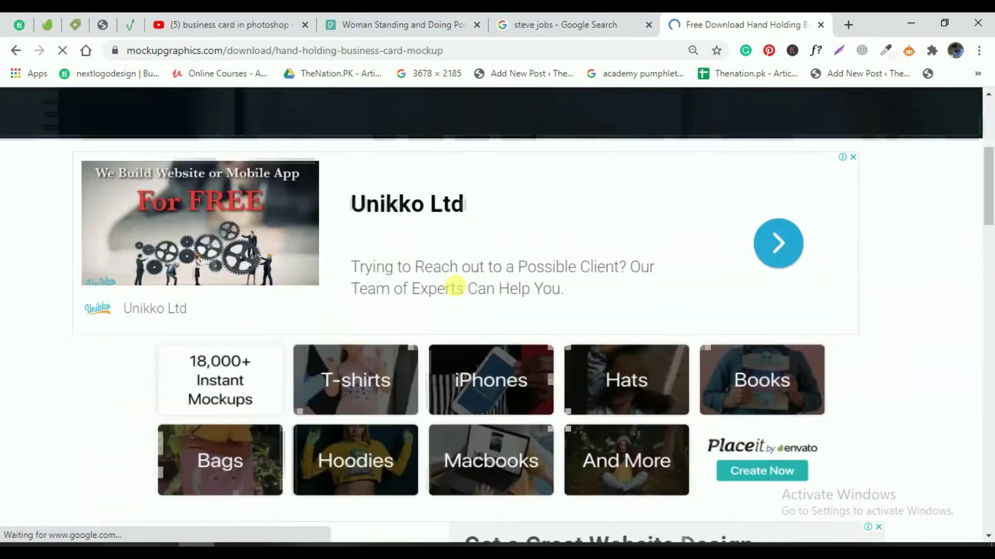
scroll(450, 285, "down", 6)
scroll(453, 287, "down", 6)
scroll(450, 288, "up", 1)
left_click(133, 346)
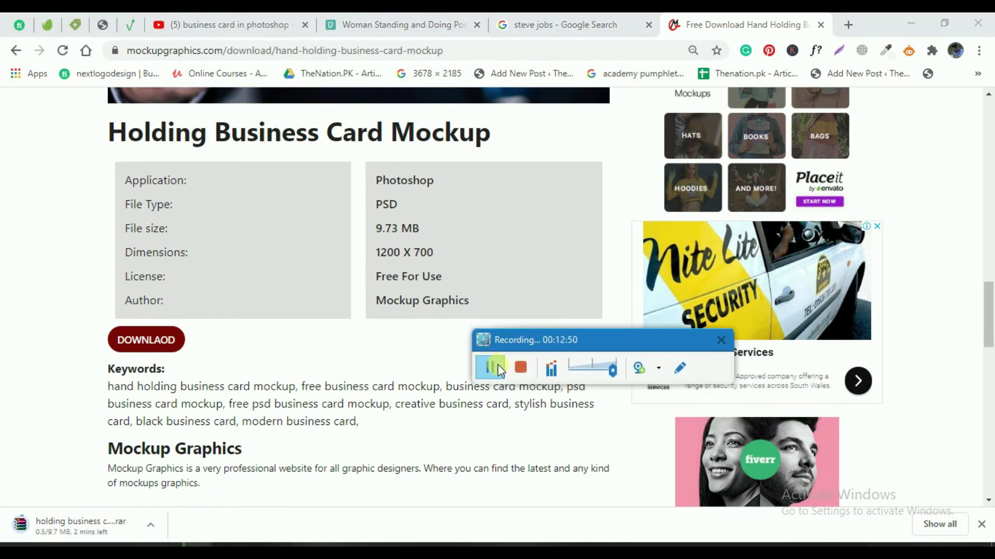
Show the downloaded mockup archive in its Downloads folder
left_click_drag(544, 357, 676, 310)
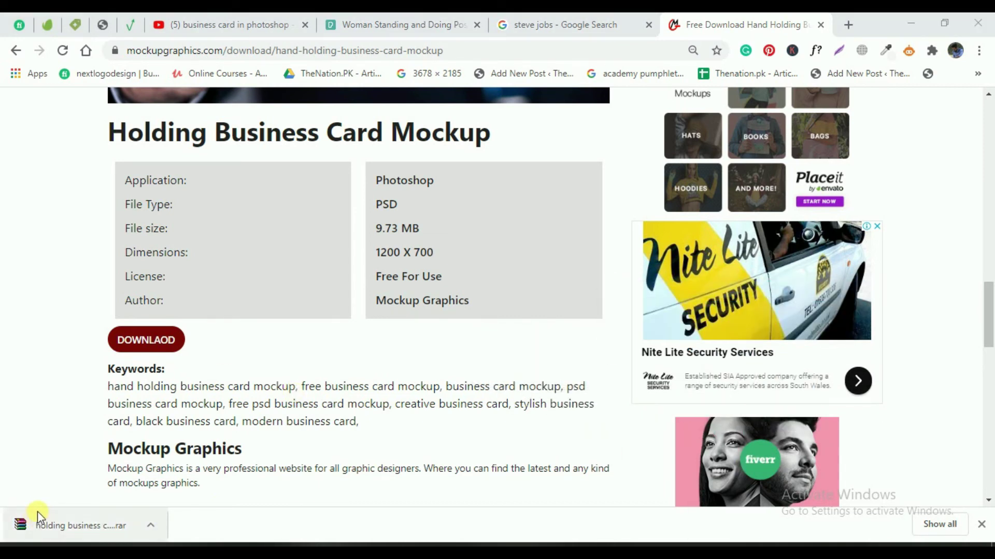
right_click(82, 518)
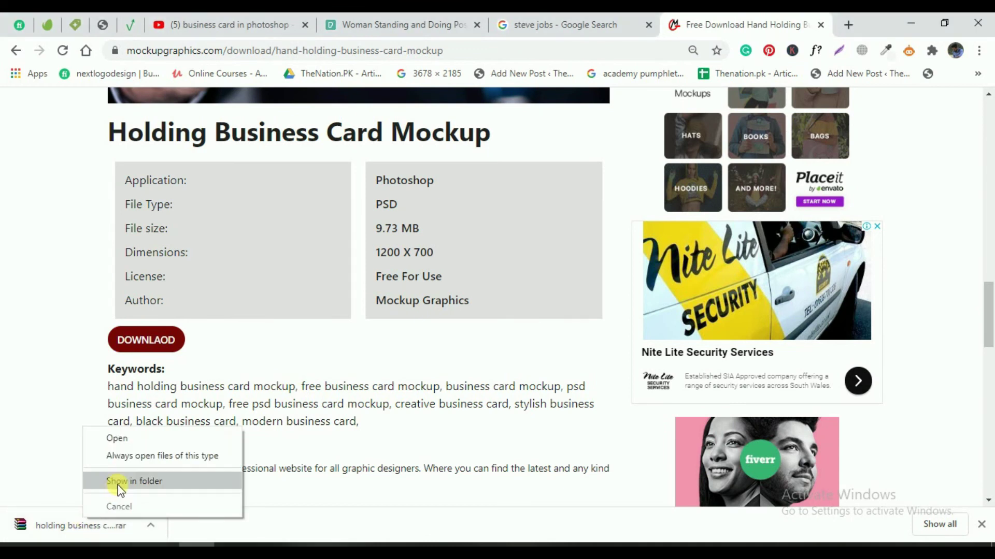
left_click(117, 483)
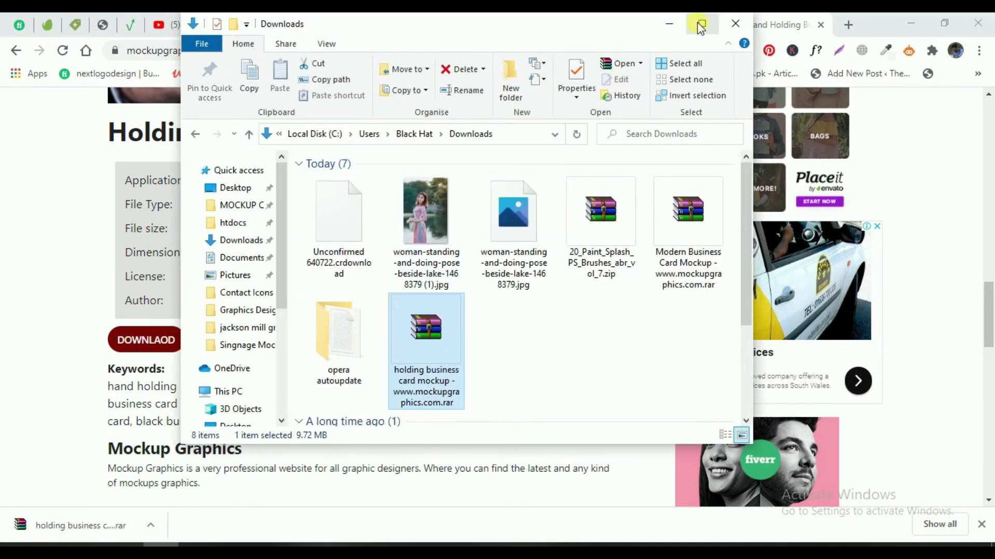
Maximize the Downloads window and extract the mockup rar archive here
left_click(702, 24)
right_click(631, 215)
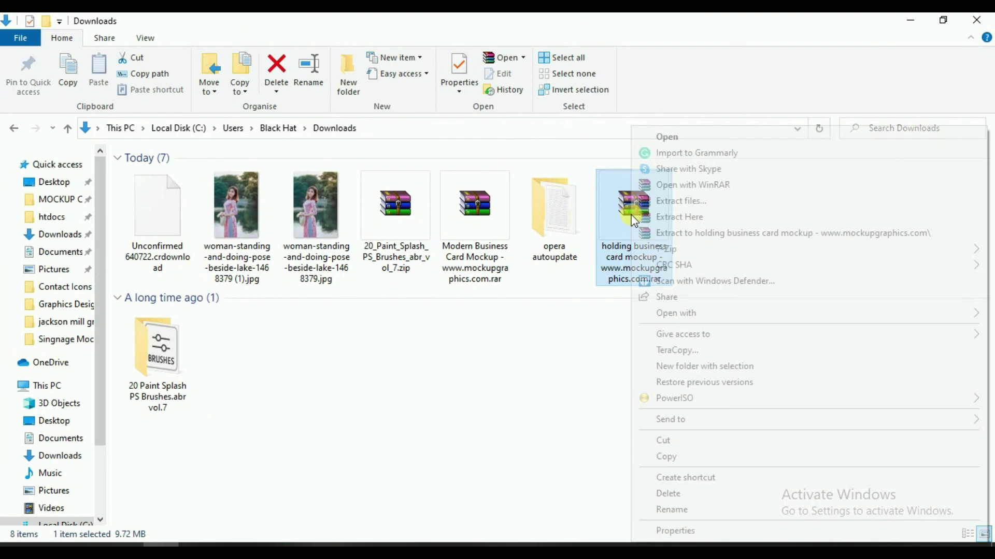
left_click(673, 218)
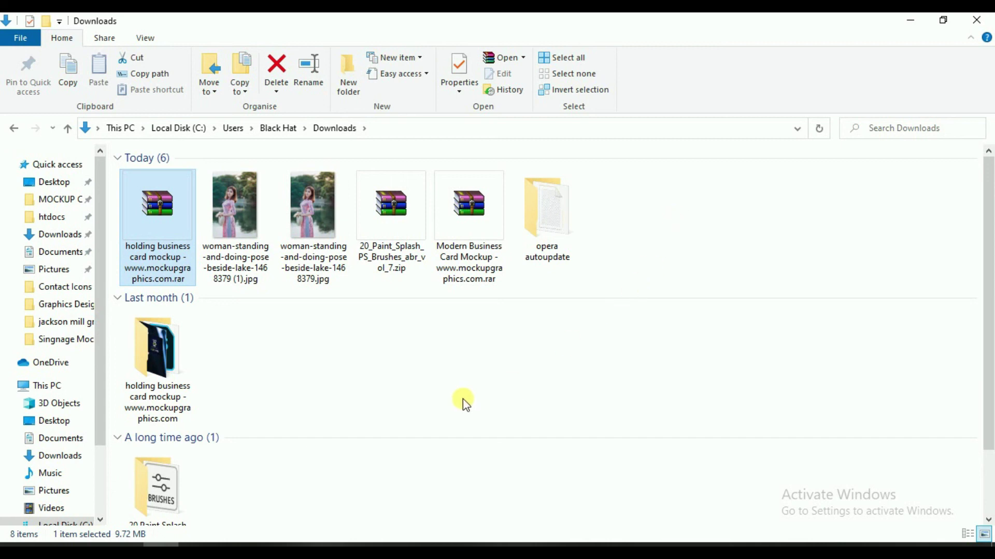
Open the extracted folder's Woman Showing Business Card Mockup PSD in Photoshop
left_click(167, 369)
right_click(166, 368)
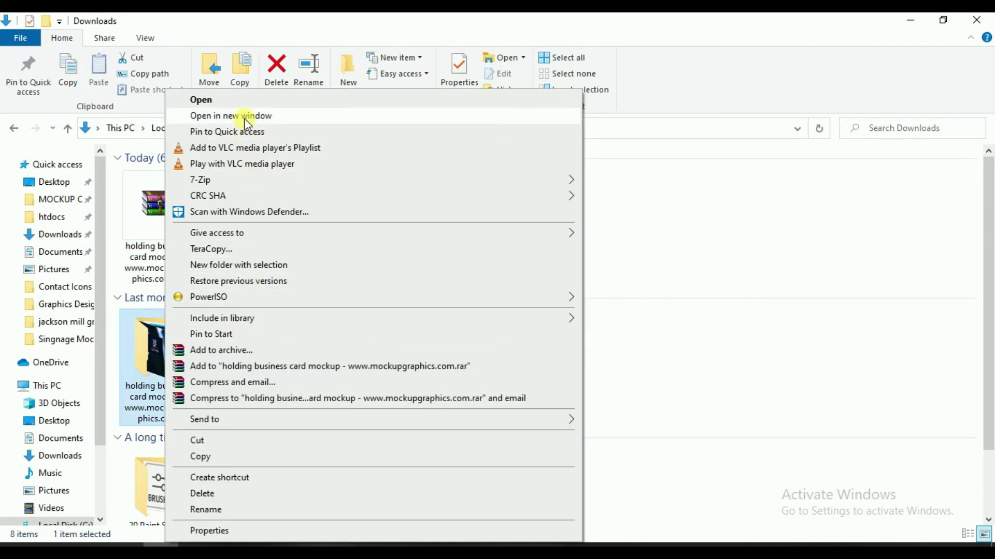
left_click(244, 100)
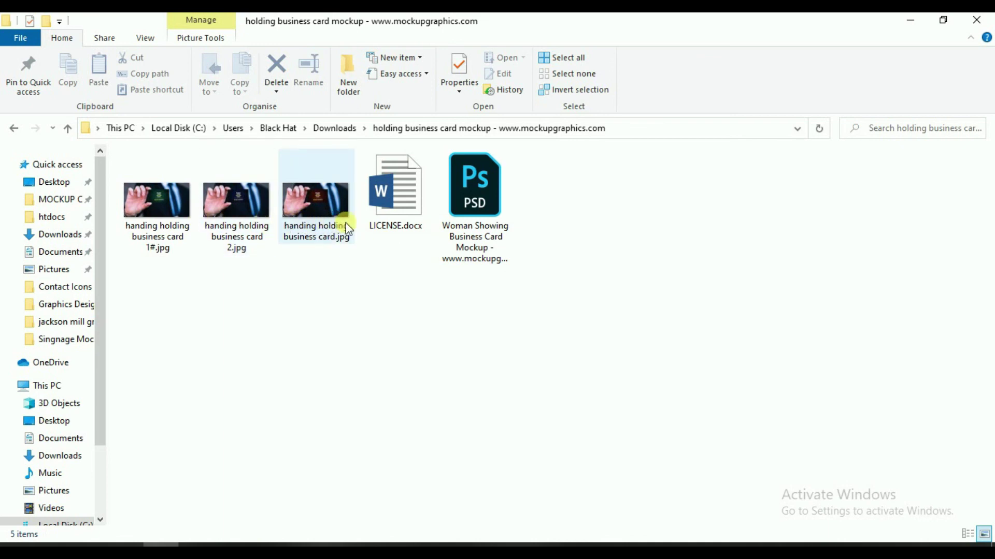
right_click(462, 197)
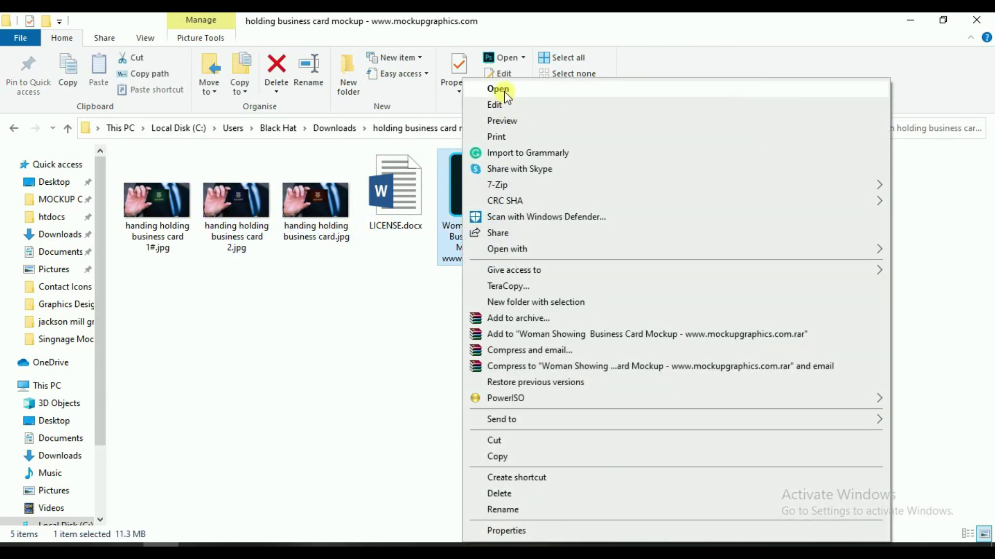
left_click(498, 89)
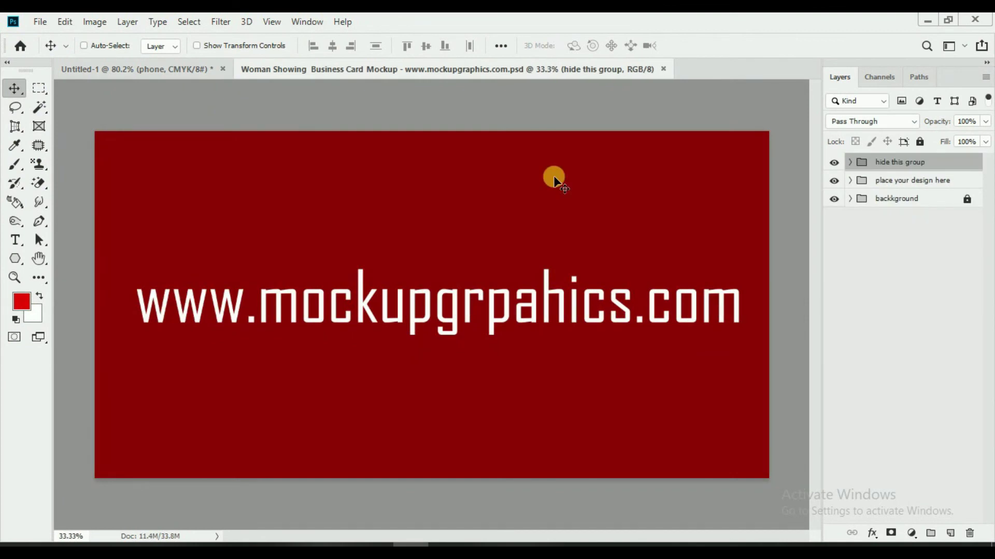
Hide the red 'hide this group' overlay and open the card design smart object
left_click(834, 163)
left_click(834, 181)
left_click(850, 181)
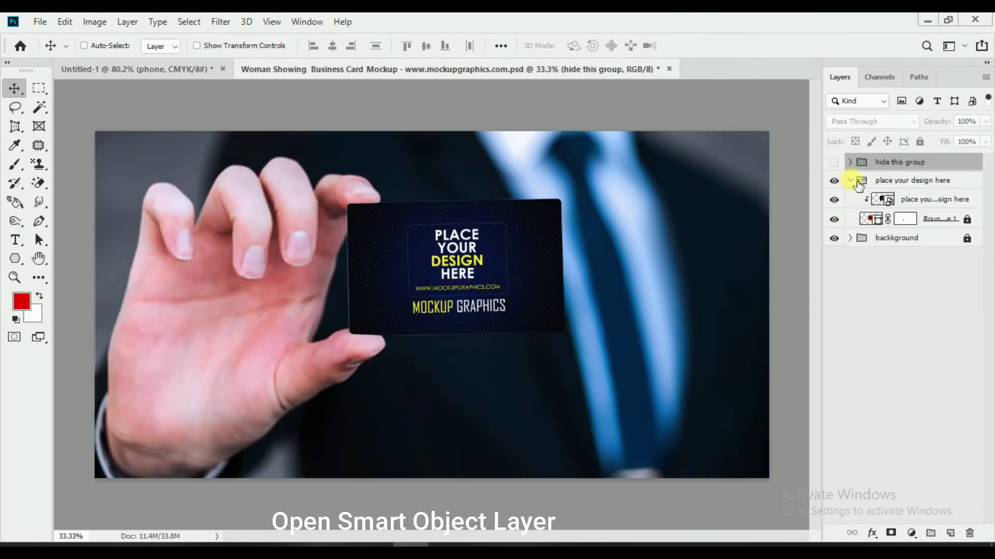
left_click(834, 200)
double_click(883, 200)
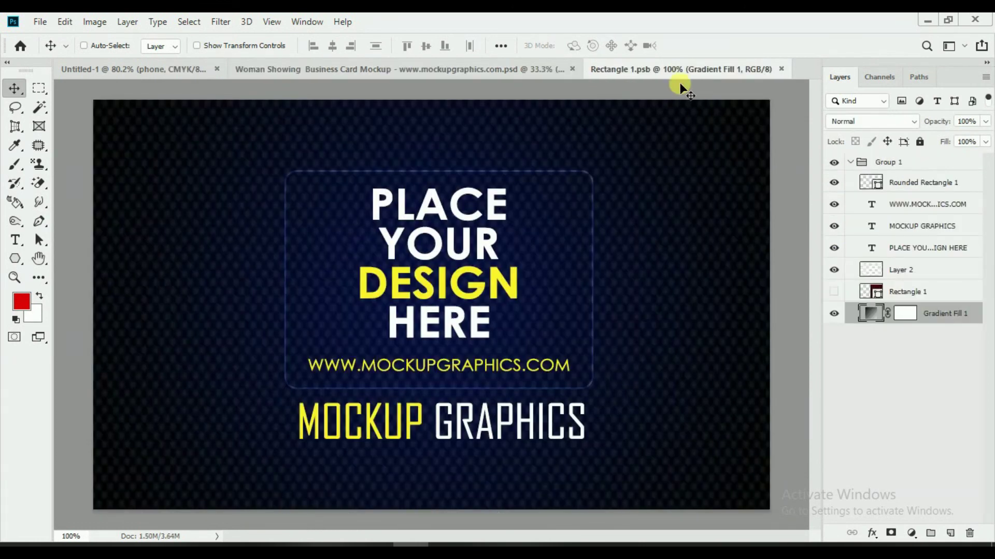
Add an empty Layer 3 outside Group 1, then delete Group 1 with its contents
left_click(885, 163)
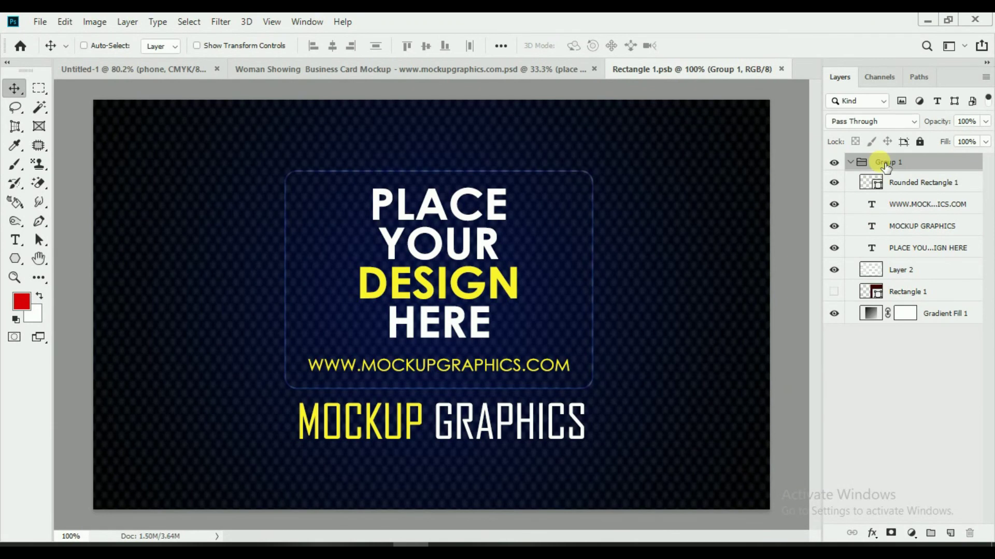
left_click(953, 533)
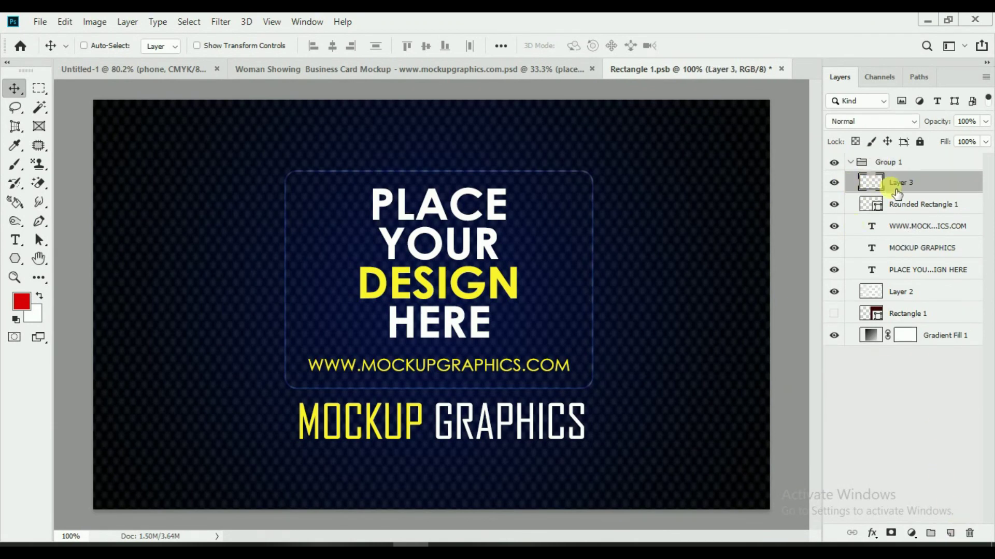
left_click_drag(891, 368, 890, 362)
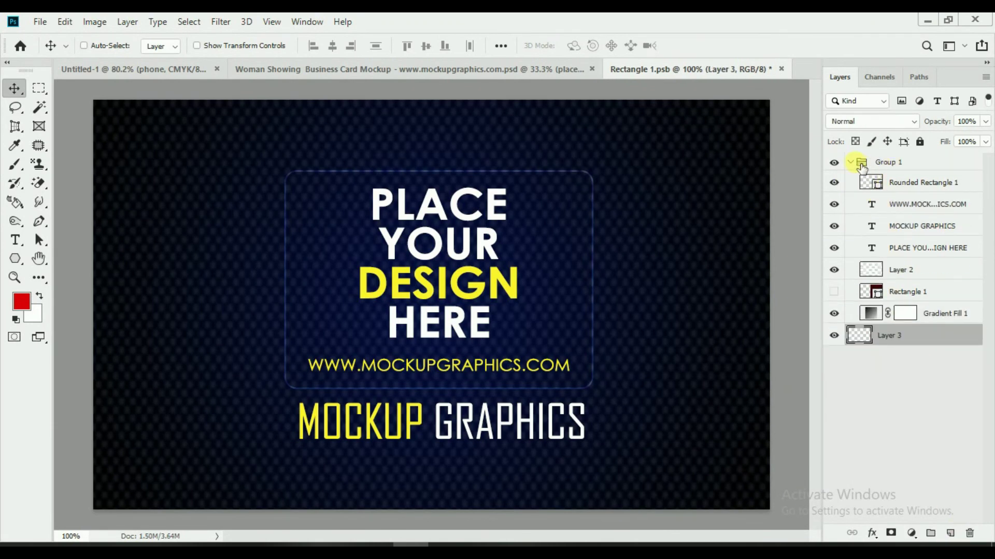
left_click(852, 162)
left_click(886, 164)
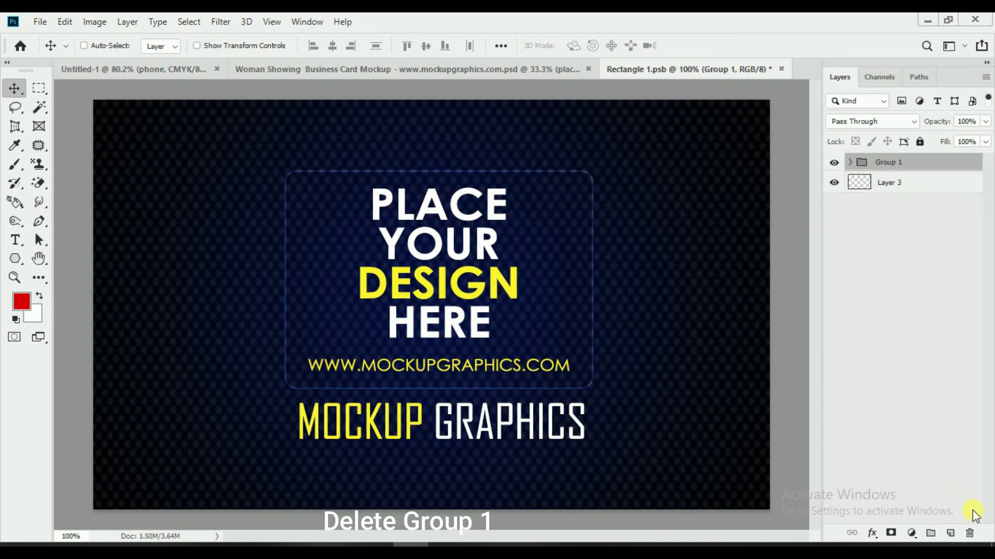
left_click(969, 535)
left_click(492, 222)
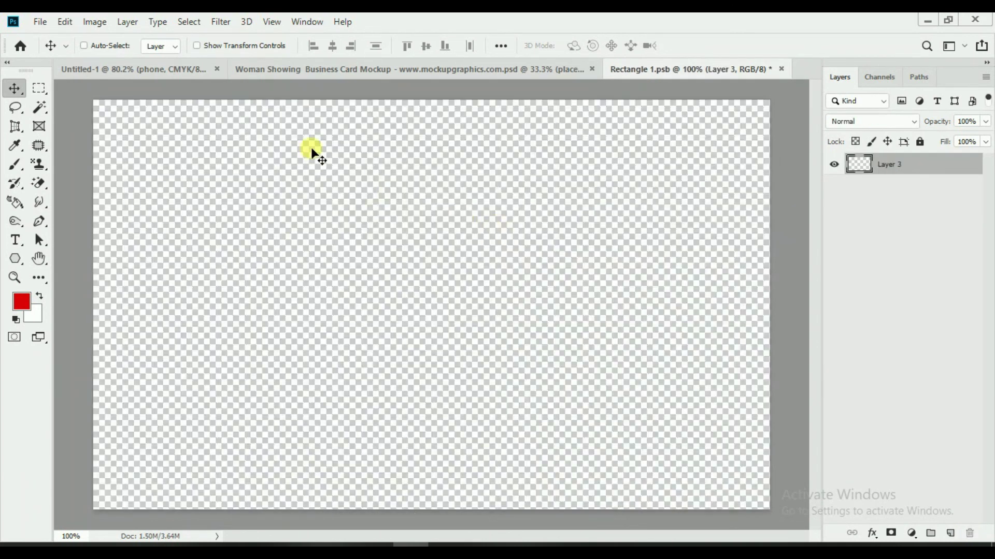
Merge the Untitled-1 card's visible layers into a new layer and copy it into Rectangle 1.psb
left_click(136, 73)
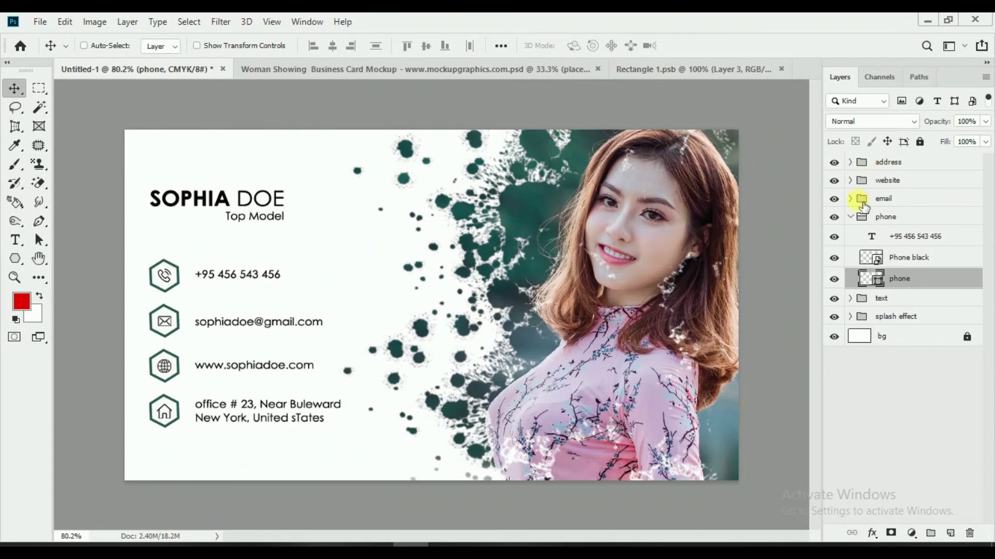
left_click(850, 217)
left_click(881, 163)
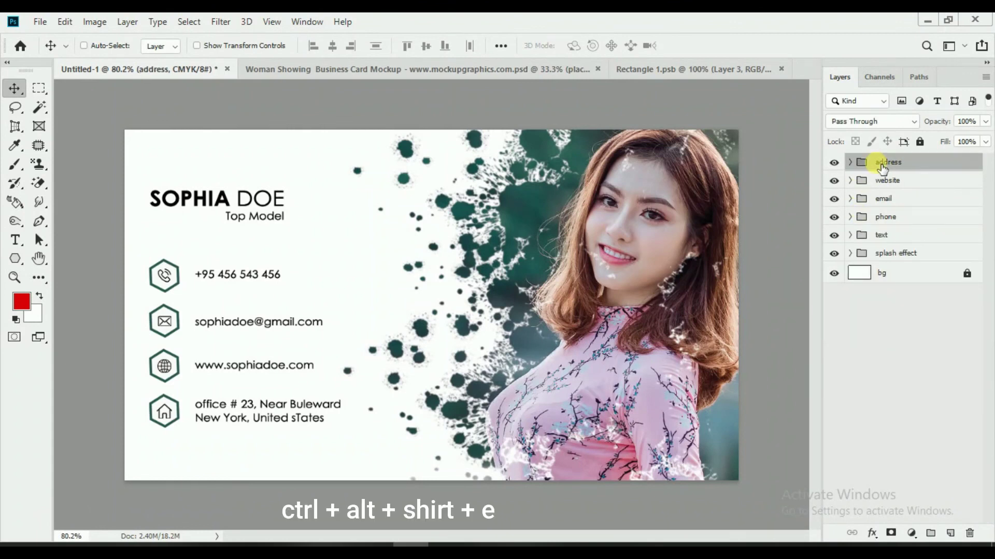
key("ctrl+alt+shift+e")
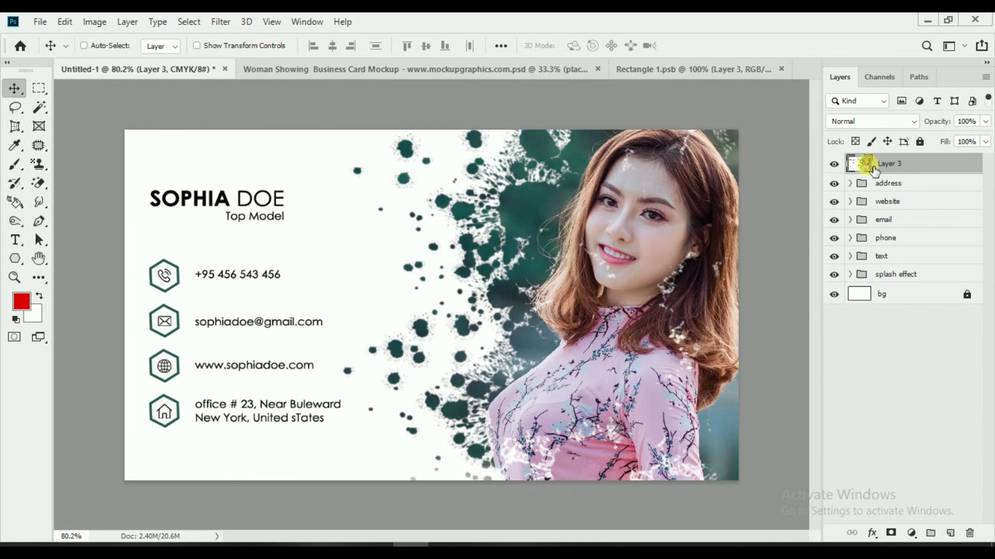
mouse_move(464, 219)
left_mouse_down()
mouse_move(510, 161)
mouse_move(453, 286)
left_mouse_up()
Free Transform the placed card so it exactly covers the Rectangle 1.psb canvas
scroll(452, 288, "down", 5, "alt")
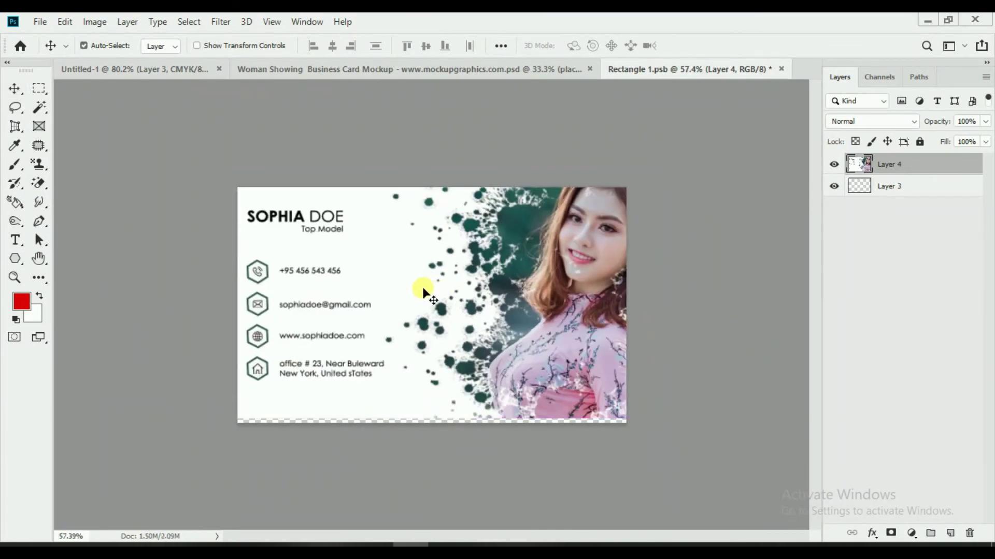
key("ctrl+t")
left_click_drag(631, 200, 621, 211)
left_click_drag(663, 183, 621, 224)
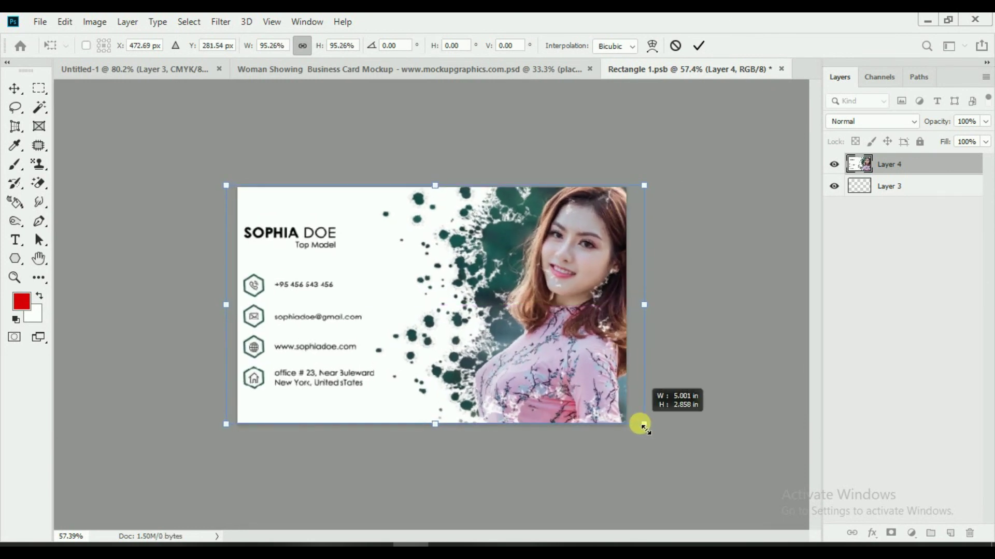
left_click_drag(640, 424, 644, 425)
left_click_drag(552, 390, 556, 390)
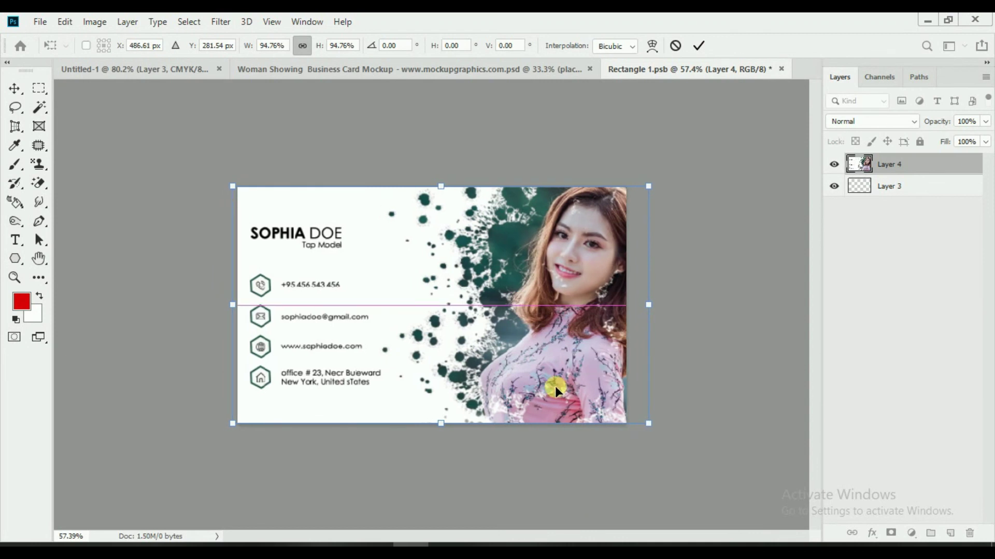
left_click(699, 46)
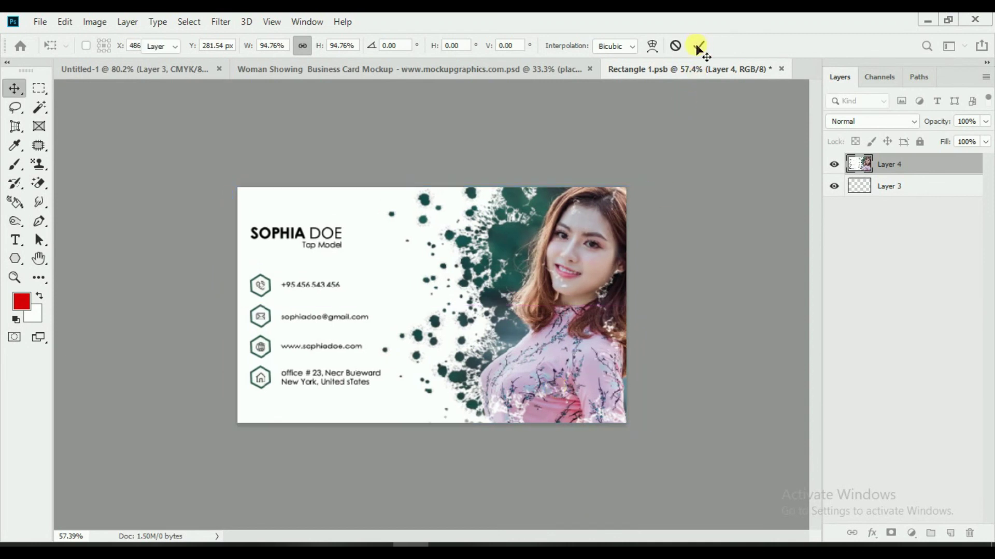
Save and close Rectangle 1.psb, then return to the mockup document
left_click(40, 22)
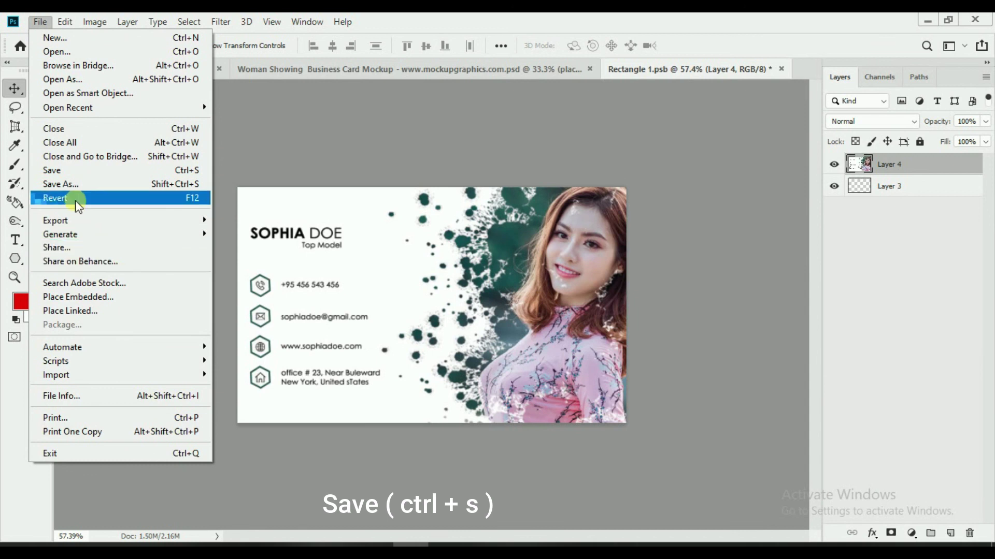
left_click(69, 170)
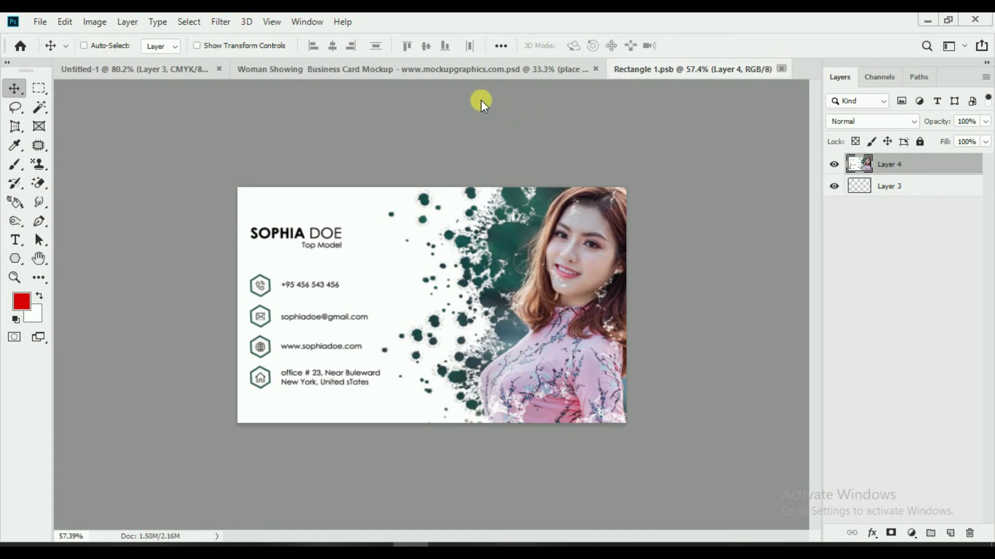
key("ctrl+w")
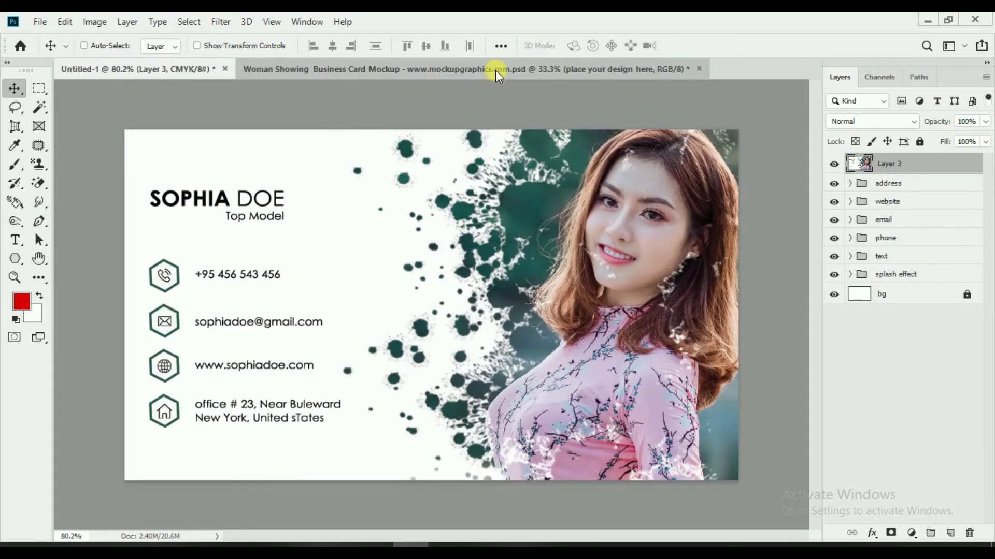
left_click(496, 70)
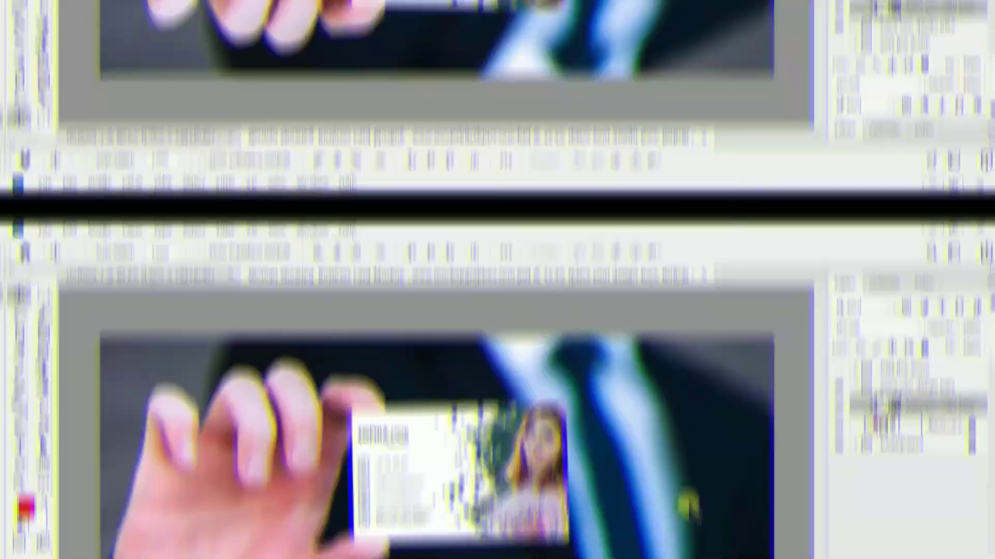